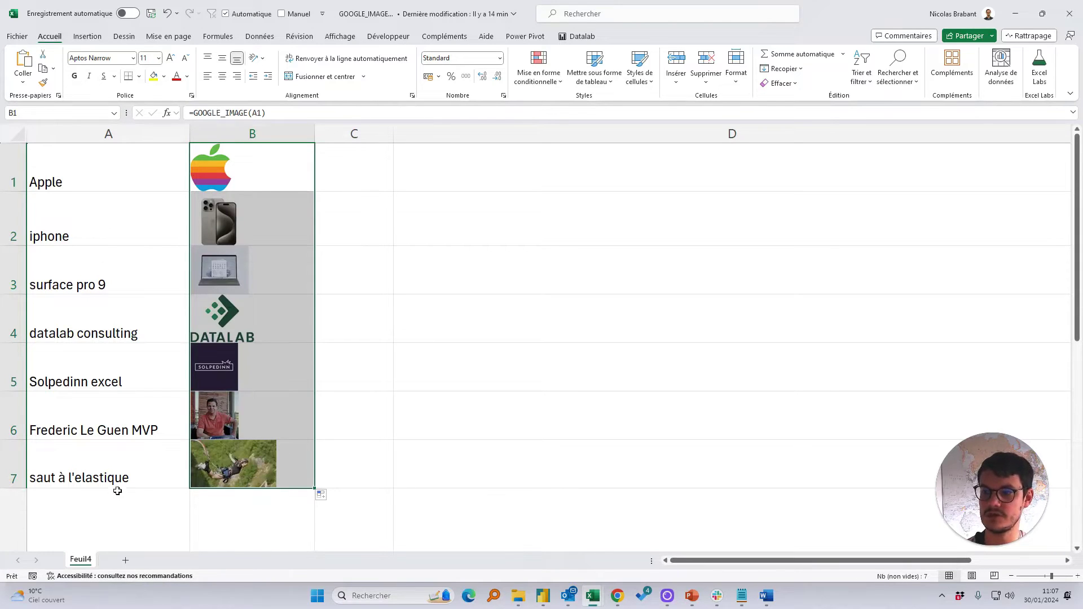
# Switch to the Test RECHERCHEIMAGE.xlsm workbook and enter the formula =GetUnsplashPhotoByKeyword(A2) in cell B2.
pyautogui.click(406, 259)
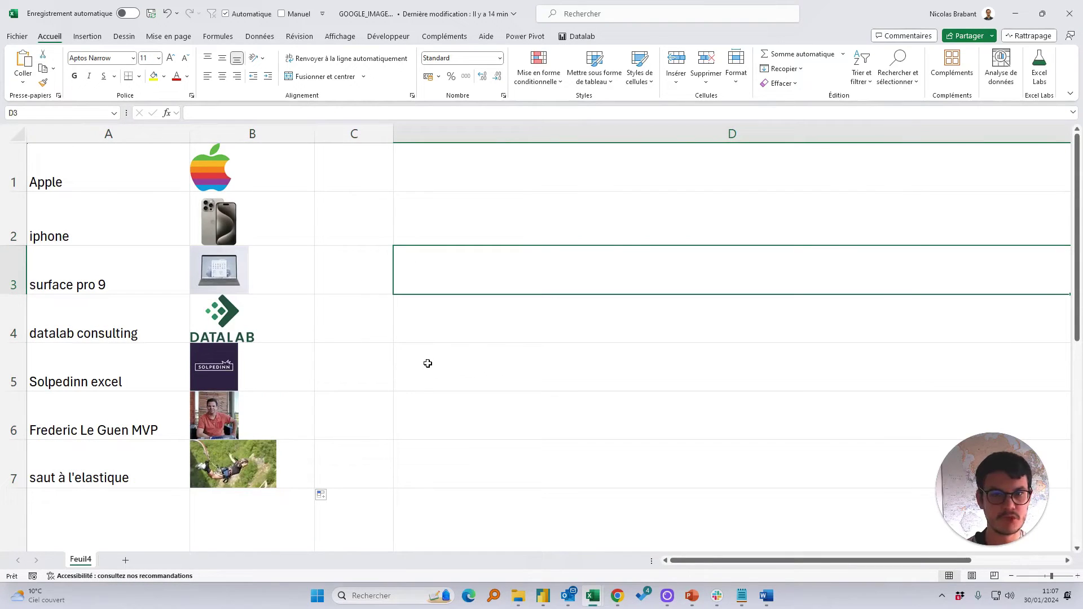
pyautogui.moveTo(590, 599)
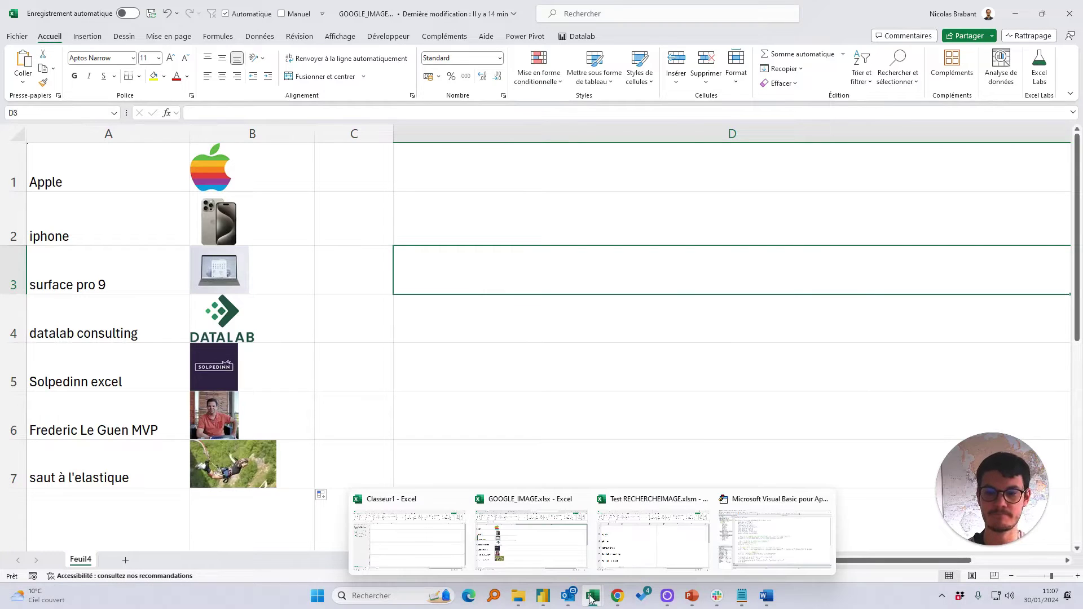
pyautogui.click(663, 550)
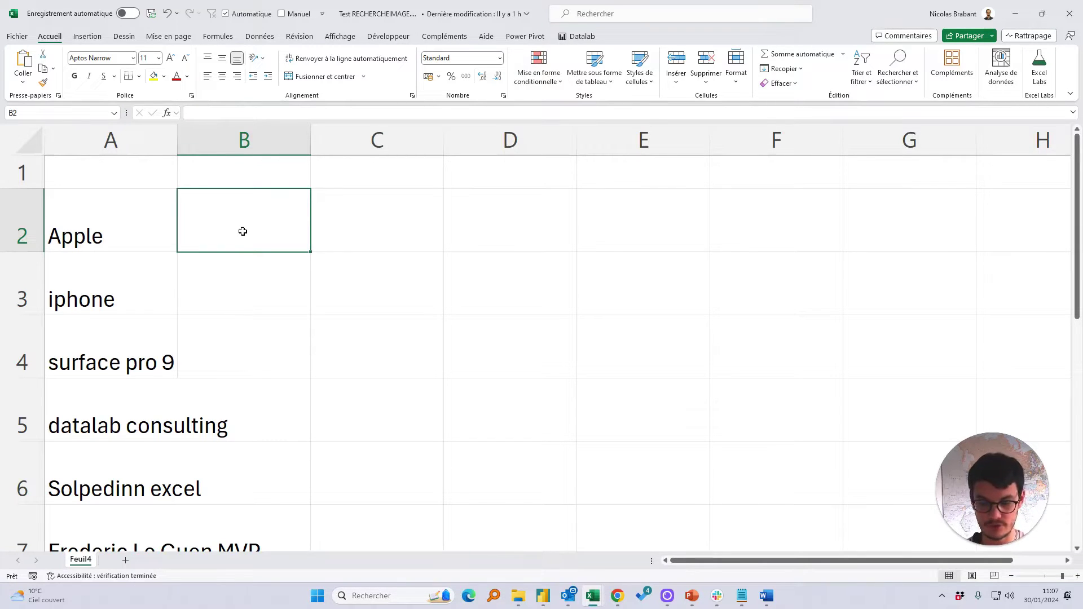
pyautogui.write('=GET')
pyautogui.press('Tab')
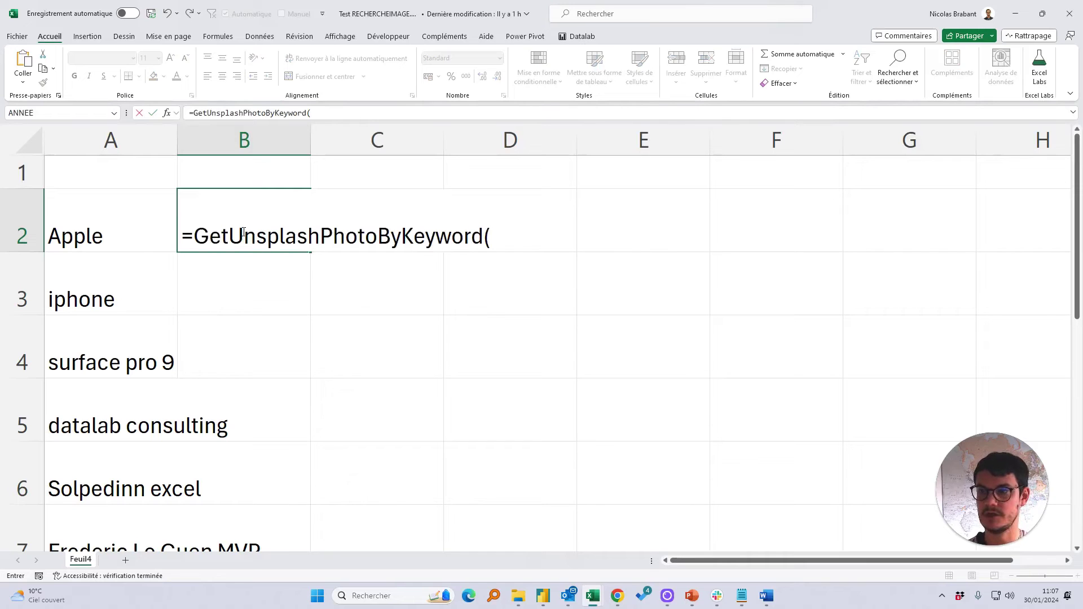
pyautogui.click(48, 229)
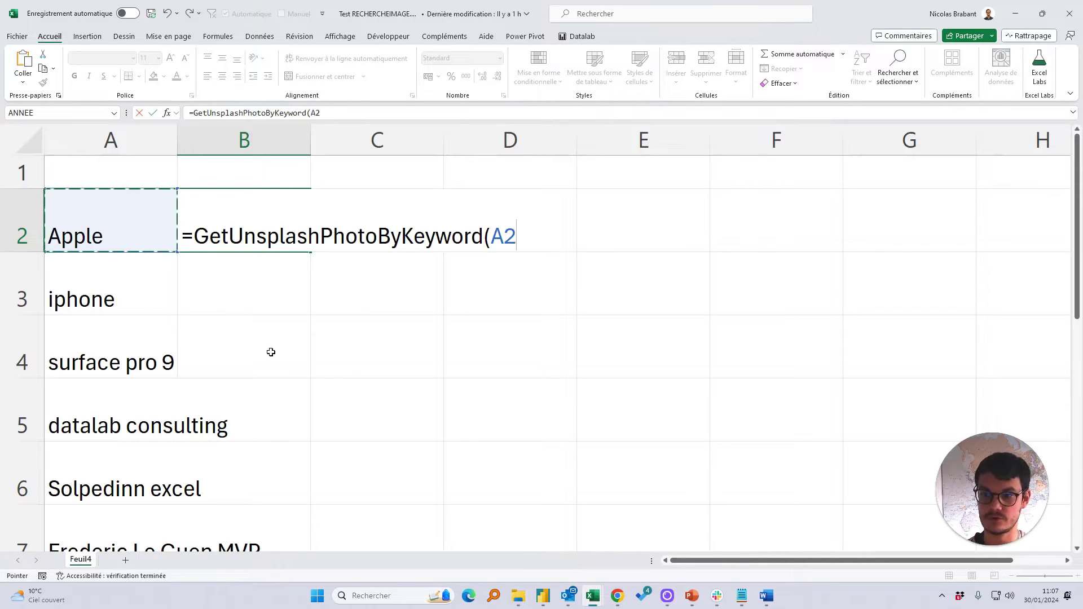
pyautogui.write(')')
pyautogui.press('Return')
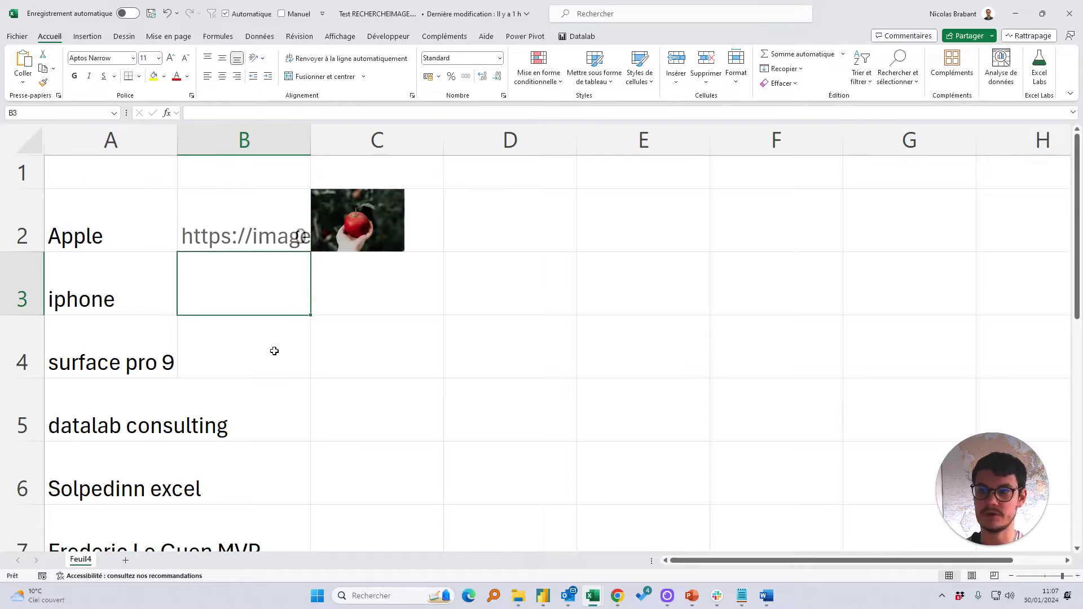
# Fill the GetUnsplashPhotoByKeyword formula from B2 down to the last keyword in row 8.
pyautogui.click(304, 250)
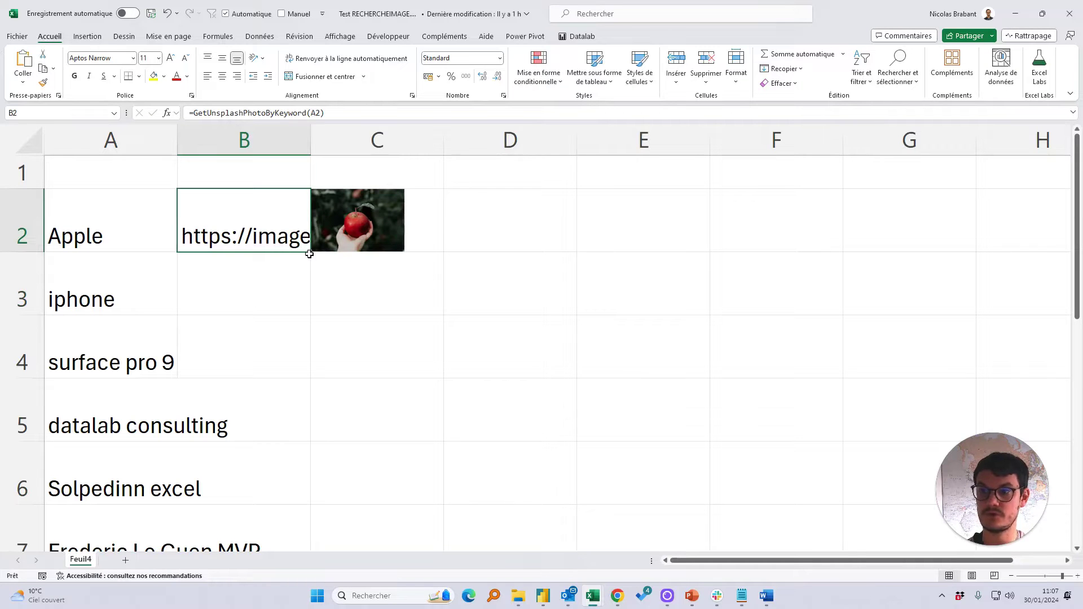
pyautogui.doubleClick(309, 253)
pyautogui.scroll(-1, 100, 267)
pyautogui.scroll(-1, 100, 268)
# Compare the keywords in rows 5 to 8 with their pictures in column C, and close the test workbook without saving.
pyautogui.click(134, 285)
pyautogui.click(438, 249)
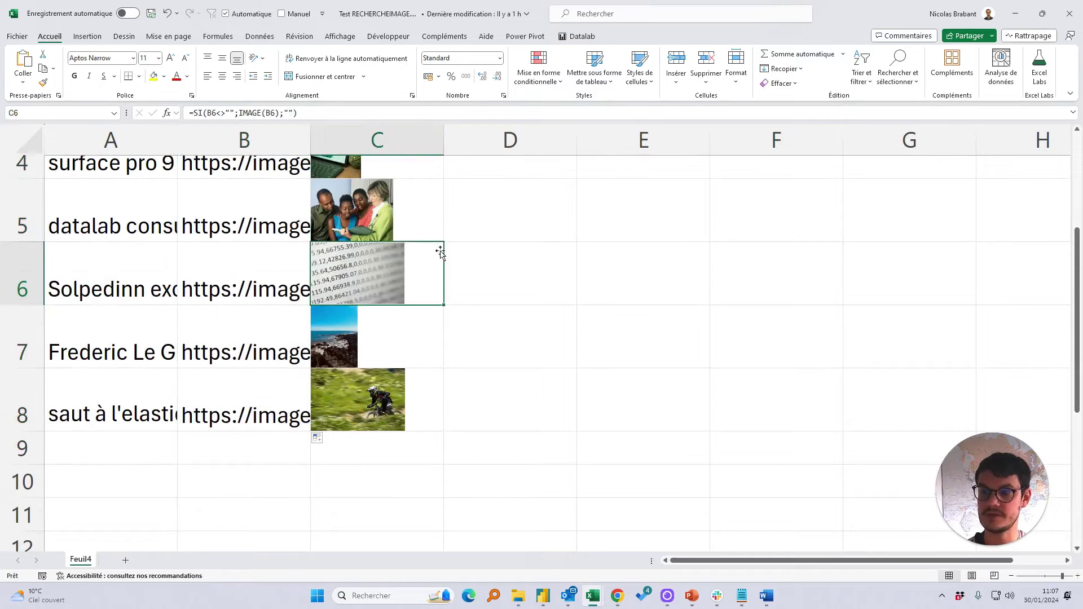
pyautogui.click(122, 228)
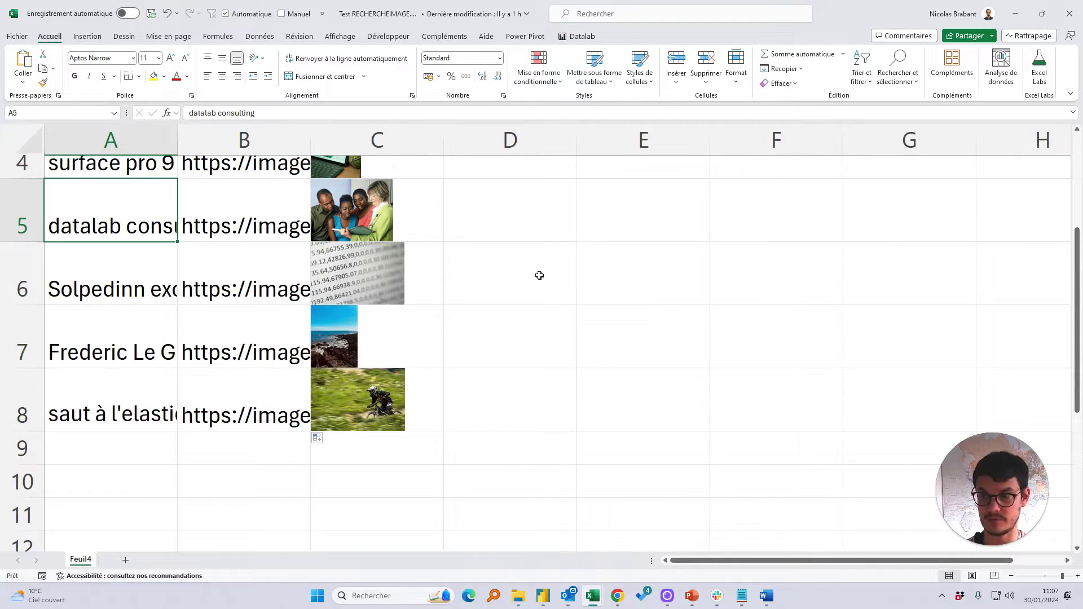
pyautogui.click(98, 414)
pyautogui.click(422, 383)
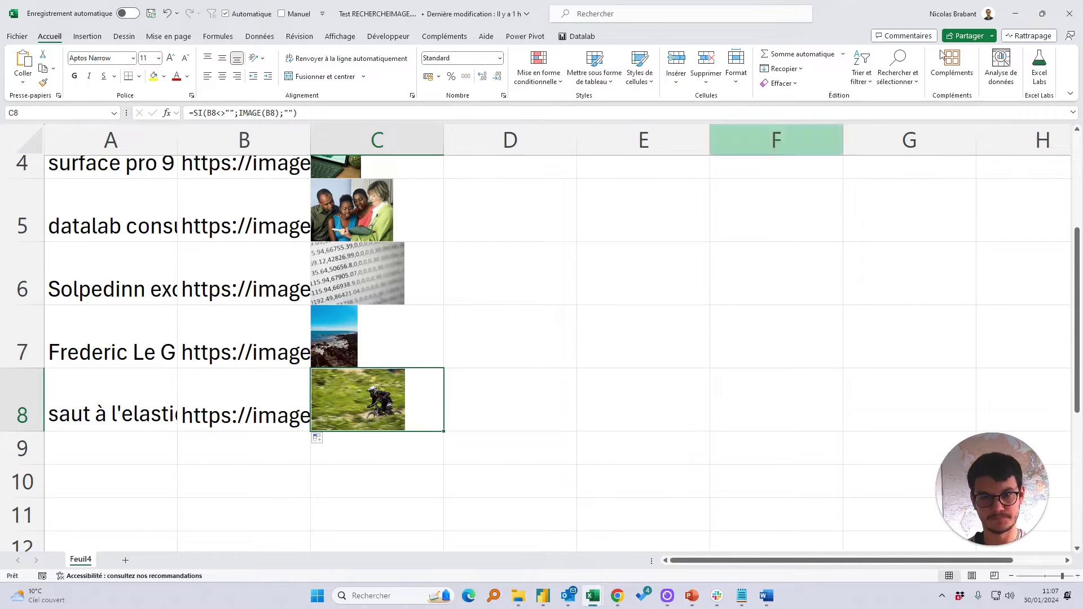
pyautogui.click(1069, 13)
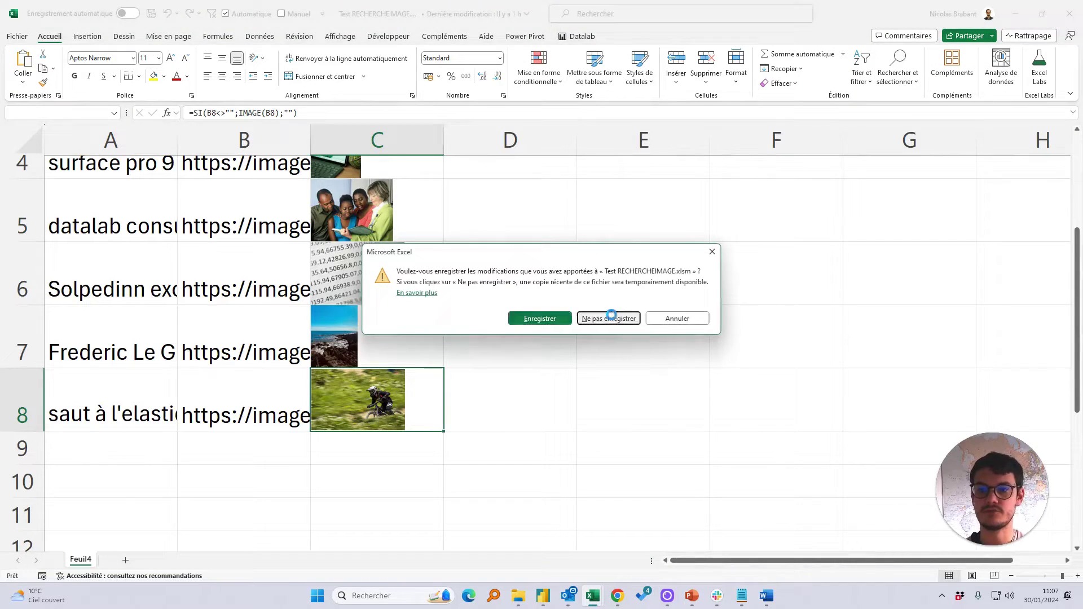
pyautogui.click(614, 320)
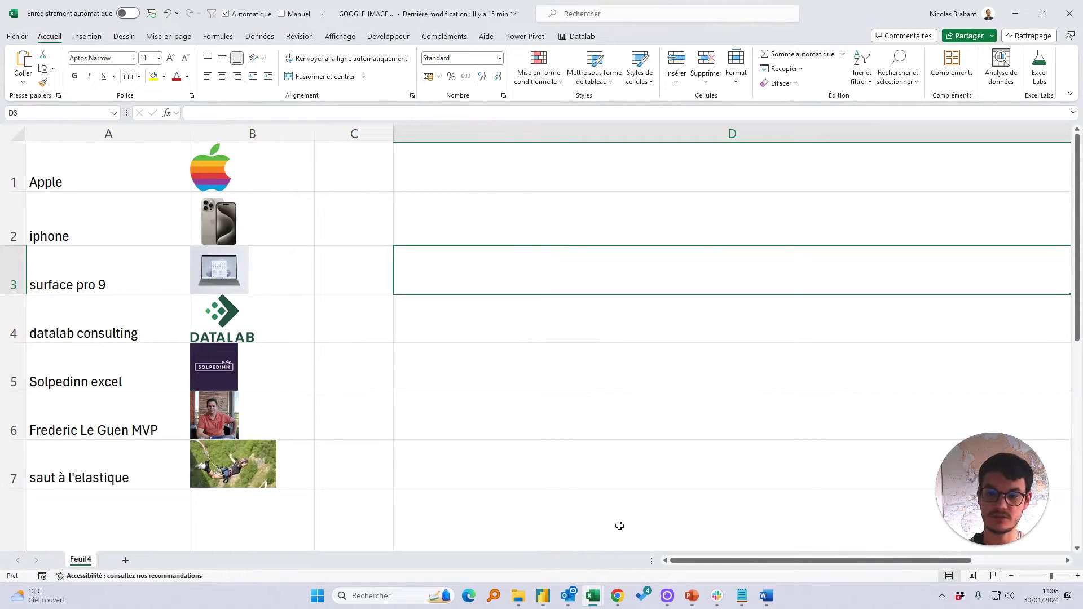
# Switch to Chrome and search Google for "cheval", showing the image results.
pyautogui.moveTo(617, 596)
pyautogui.click(750, 536)
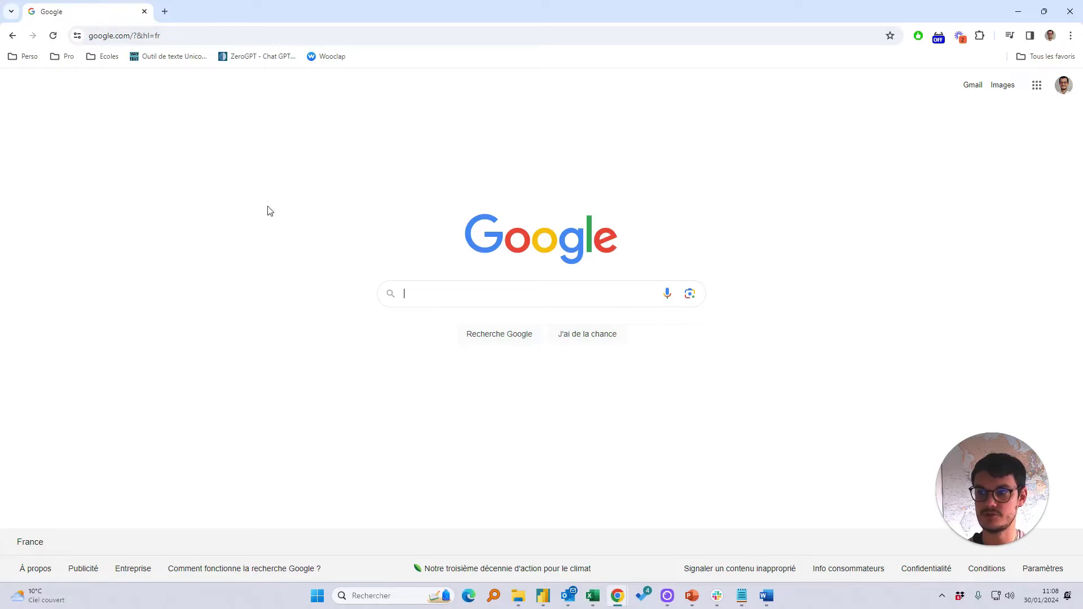
pyautogui.click(445, 293)
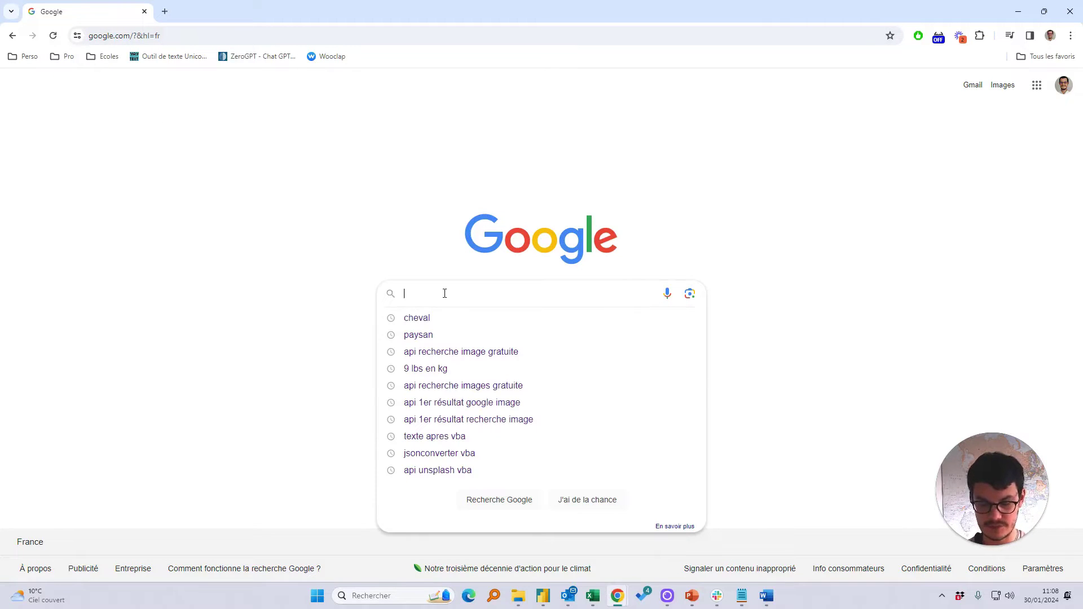
pyautogui.click(456, 320)
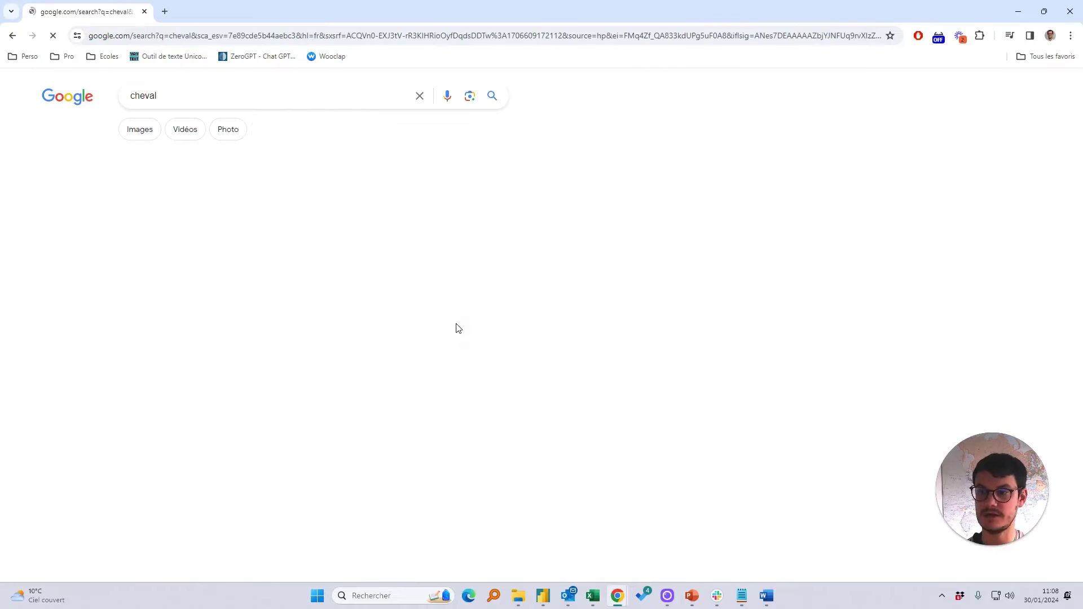
pyautogui.click(146, 136)
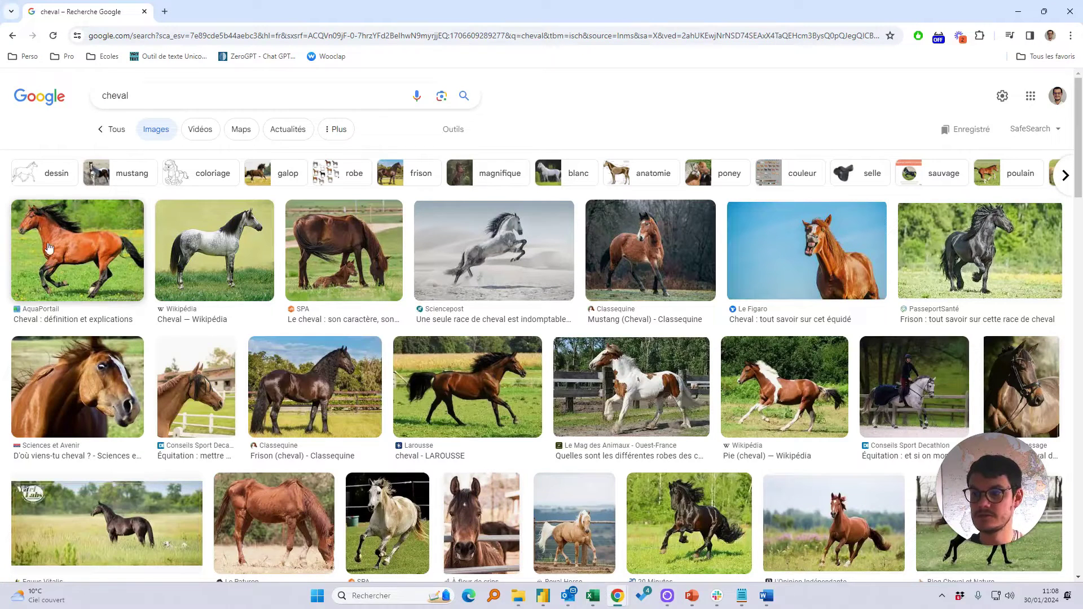
# Remove all parameters before q=cheval from the image search URL and load the shortened address.
pyautogui.click(186, 36)
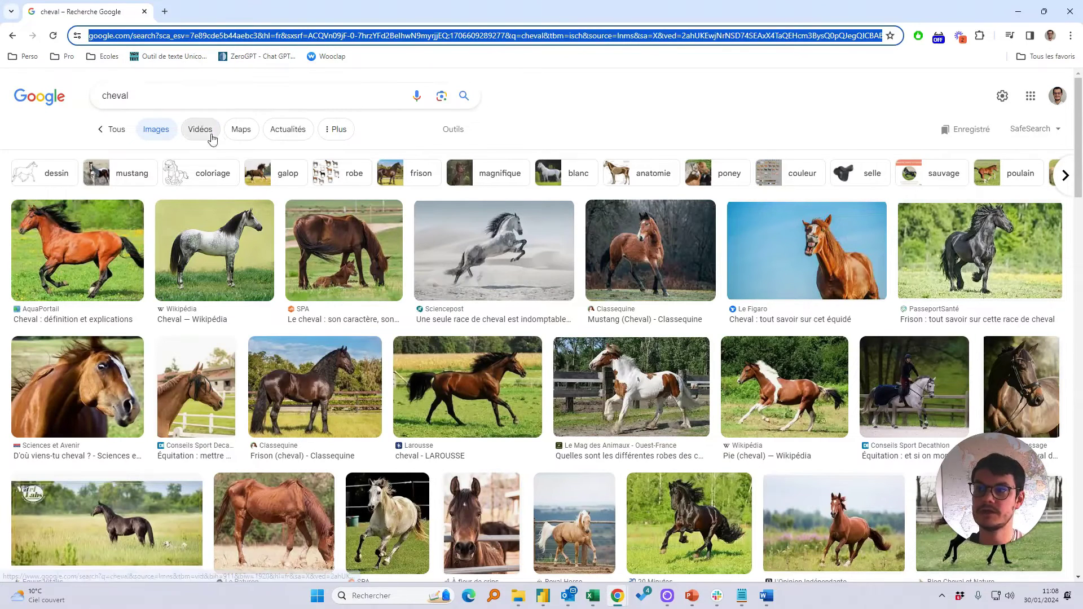
pyautogui.click(160, 37)
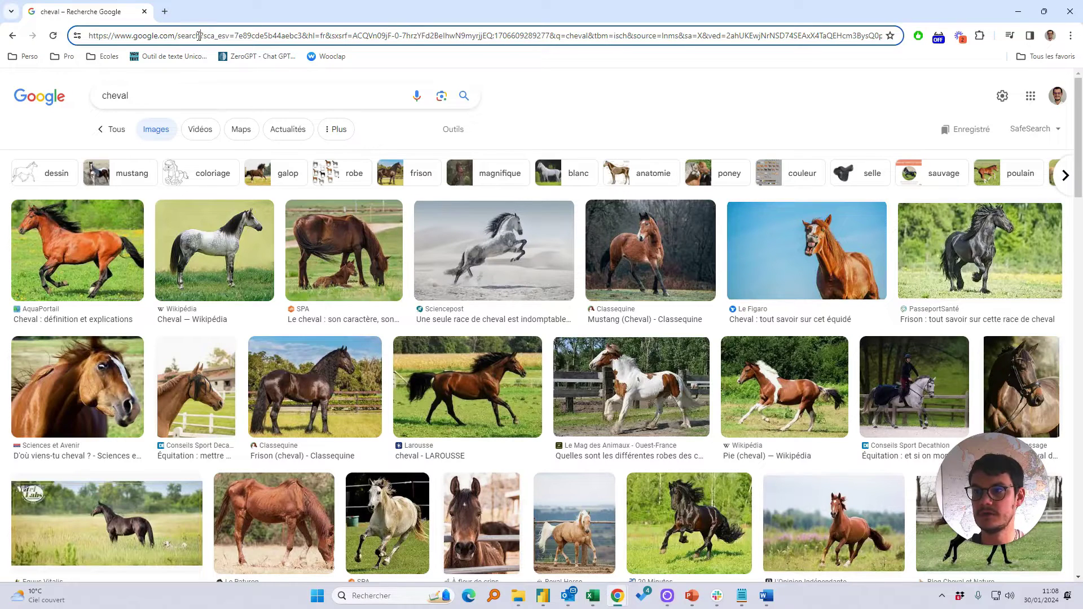
pyautogui.moveTo(205, 37); pyautogui.dragTo(549, 38)
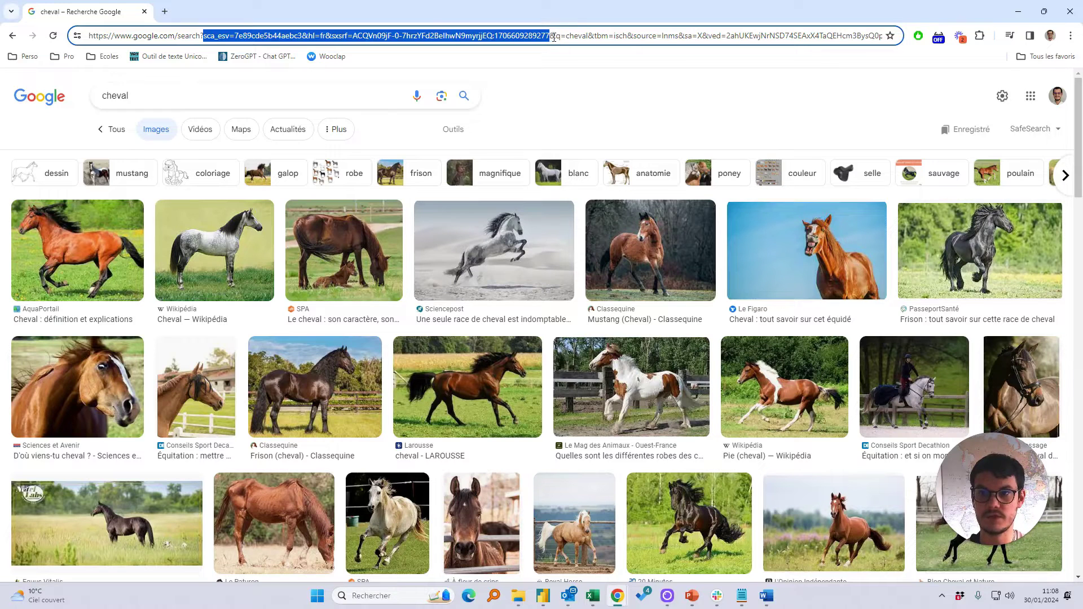
pyautogui.press('Delete')
pyautogui.press('Delete')
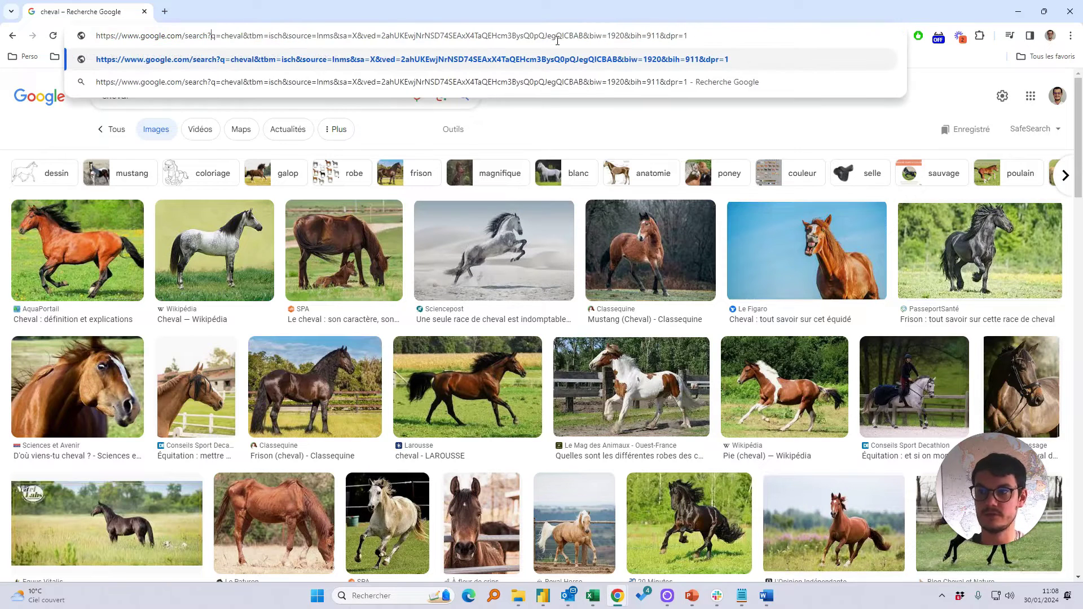
pyautogui.click(706, 34)
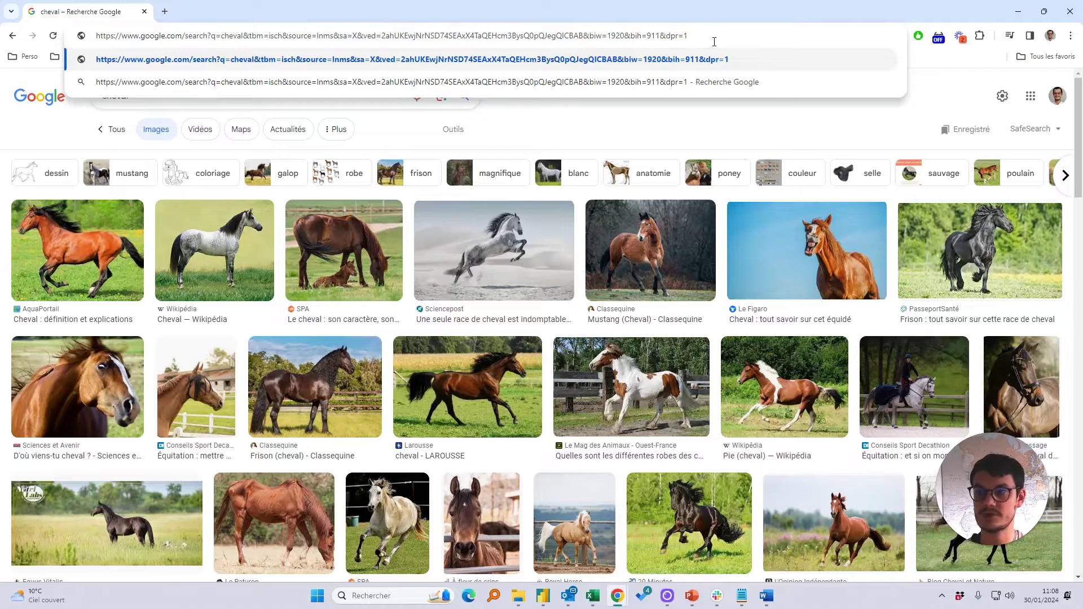
pyautogui.press('Return')
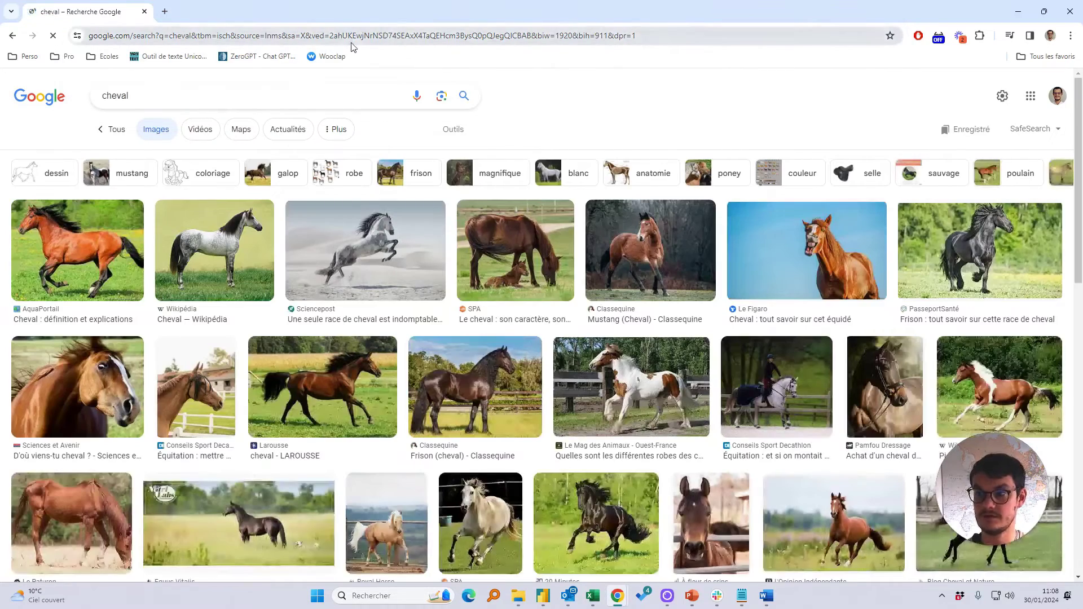
# Remove everything after tbm=isch from the URL and load google.com/search?q=cheval&tbm=isch.
pyautogui.click(225, 38)
pyautogui.click(225, 41)
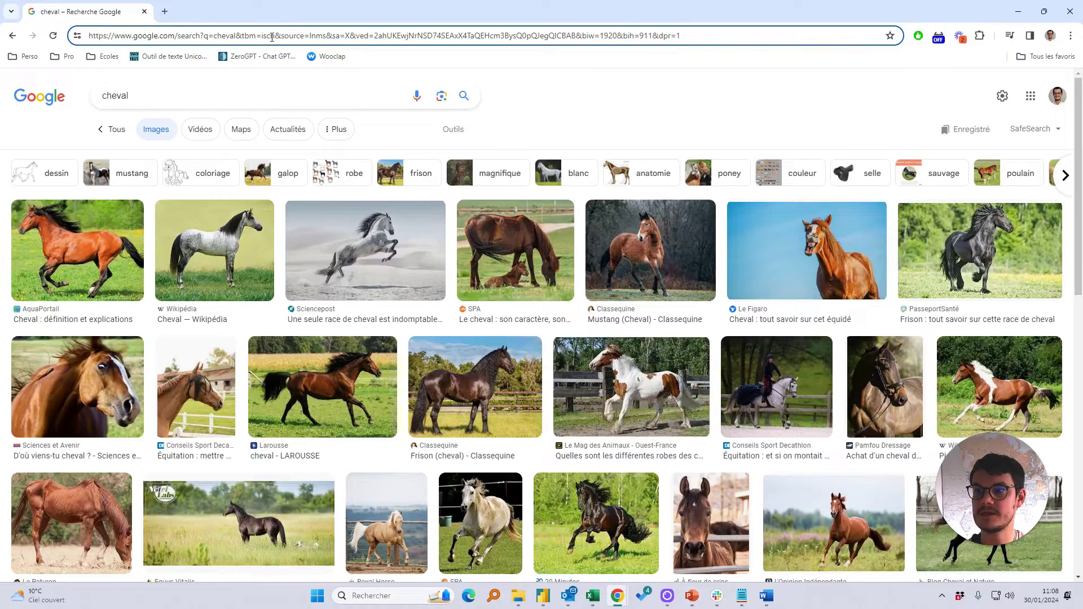
pyautogui.moveTo(274, 37); pyautogui.dragTo(744, 42)
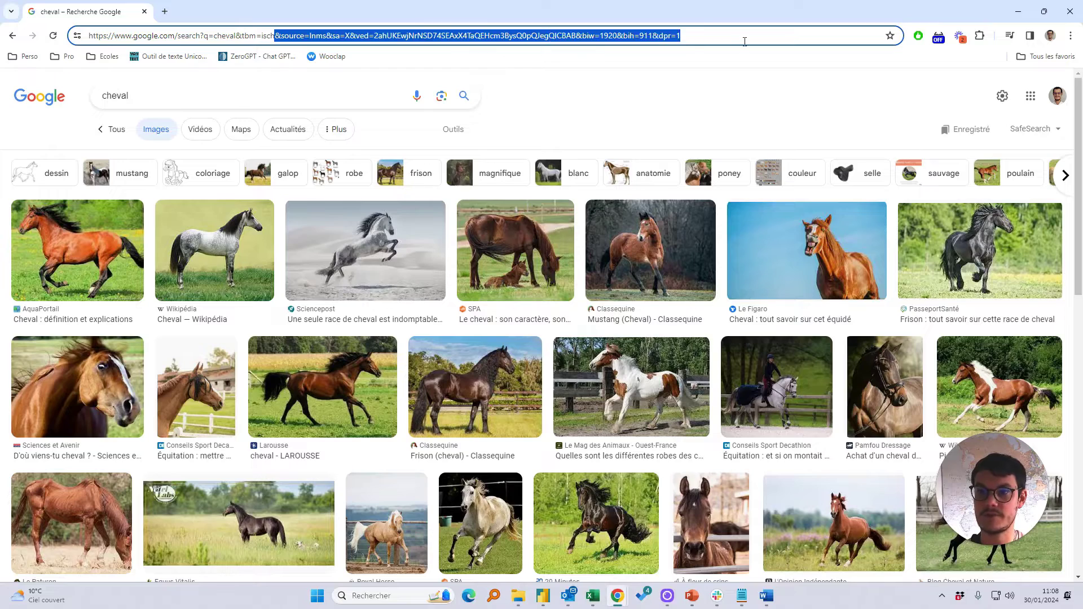
pyautogui.press('BackSpace')
pyautogui.press('Return')
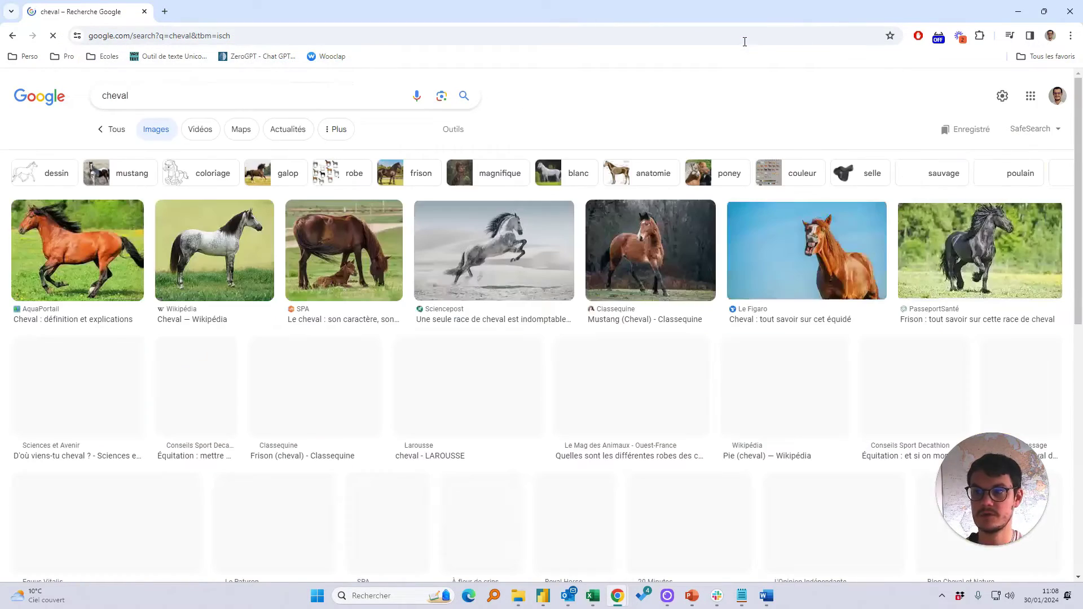
# Try loading the search URL without the &tbm=isch parameter, and return to the image results page.
pyautogui.click(225, 35)
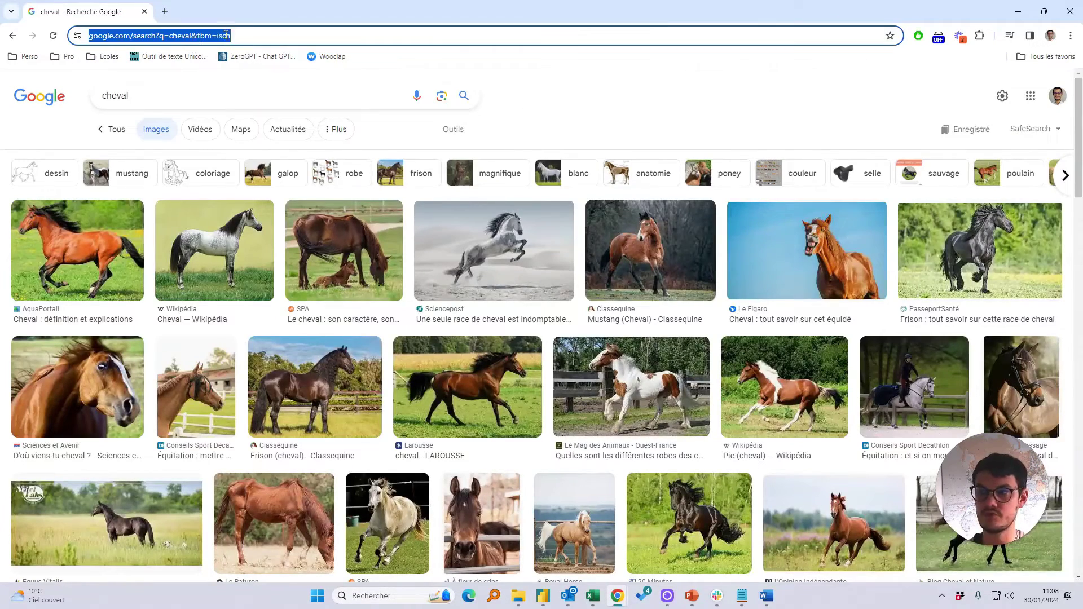
pyautogui.click(192, 37)
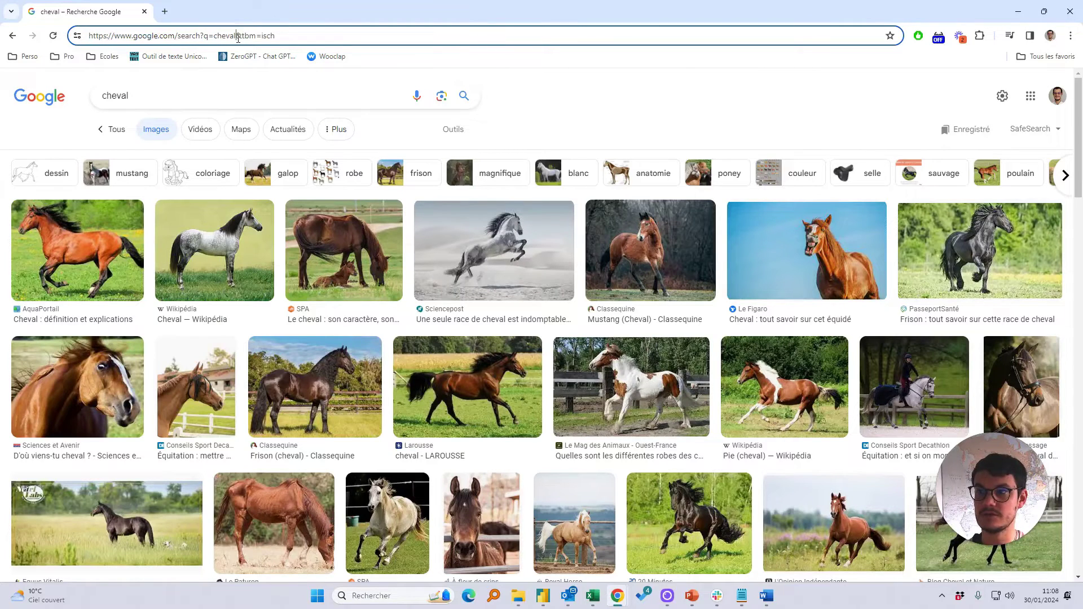
pyautogui.moveTo(241, 36); pyautogui.dragTo(323, 27)
pyautogui.press('BackSpace')
pyautogui.press('Return')
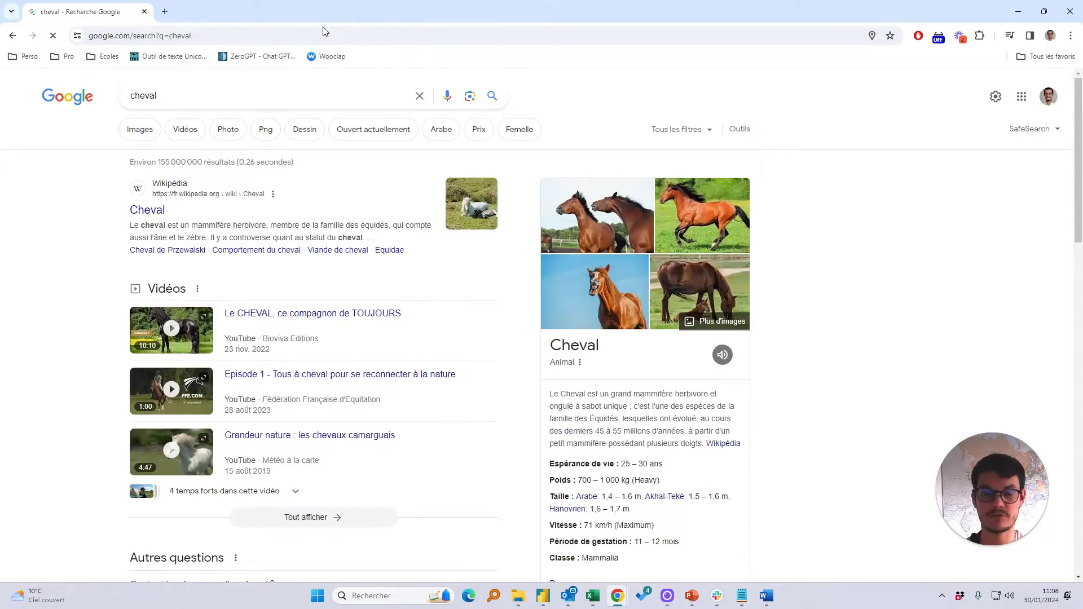
pyautogui.click(11, 39)
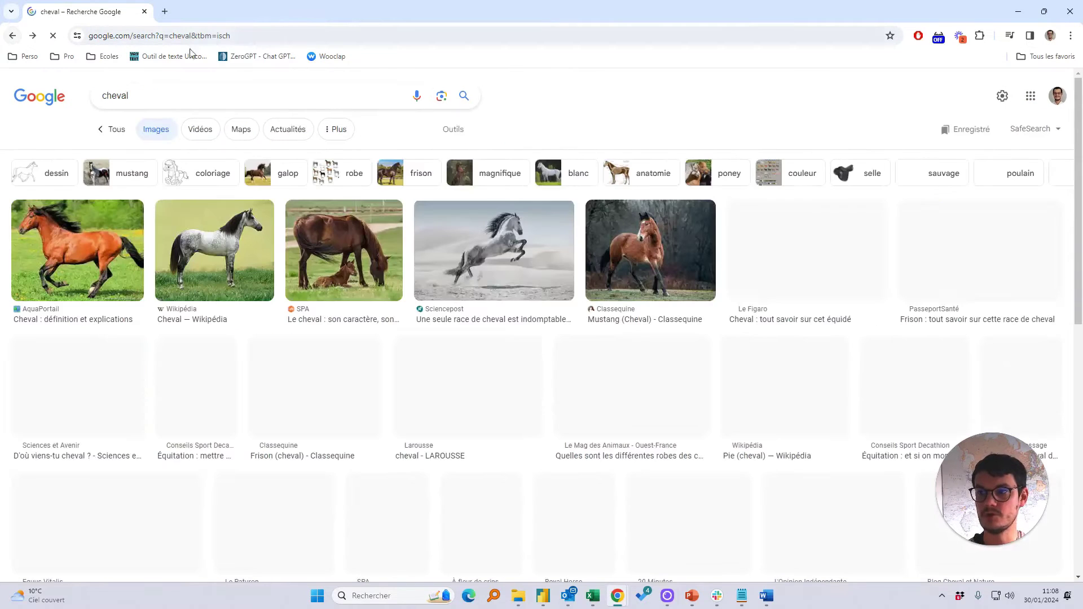
# Copy the simplified cheval image search URL from Chrome and paste it into cell D1 of the GOOGLE_IMAGE workbook in Excel.
pyautogui.click(72, 40)
pyautogui.hotkey('ctrl', 'c')
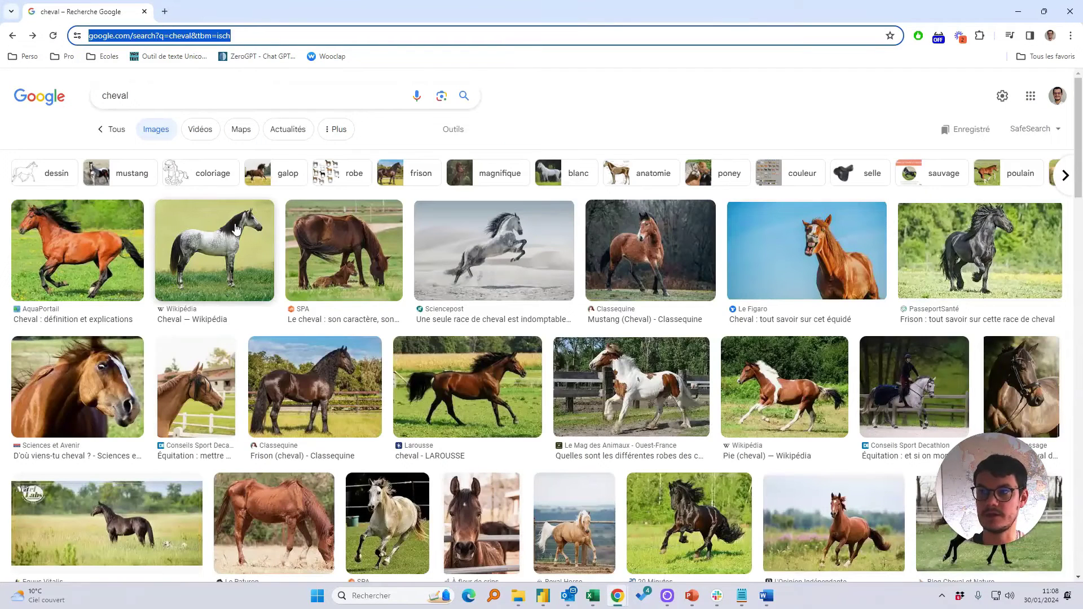
pyautogui.hotkey('alt', 'Tab')
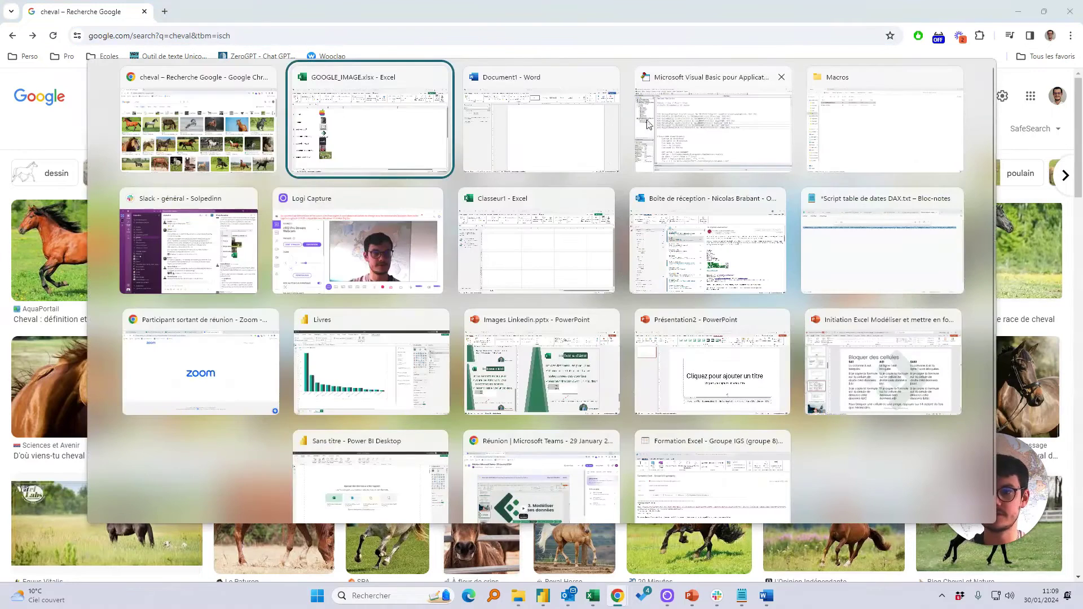
pyautogui.hotkey('alt', 'Tab')
pyautogui.hotkey('alt', 'shift', 'Tab')
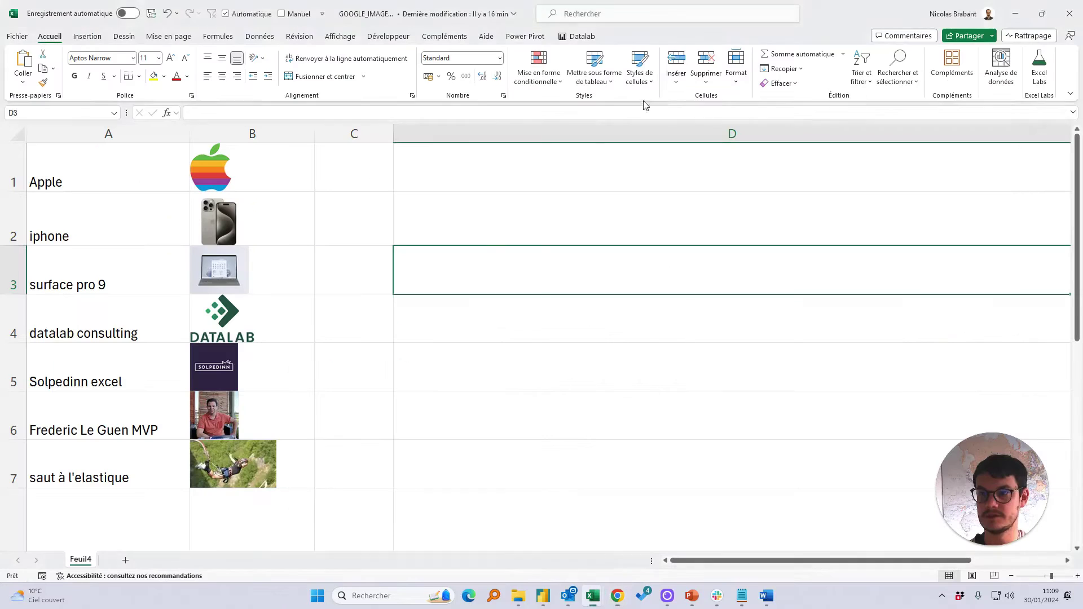
pyautogui.moveTo(585, 603)
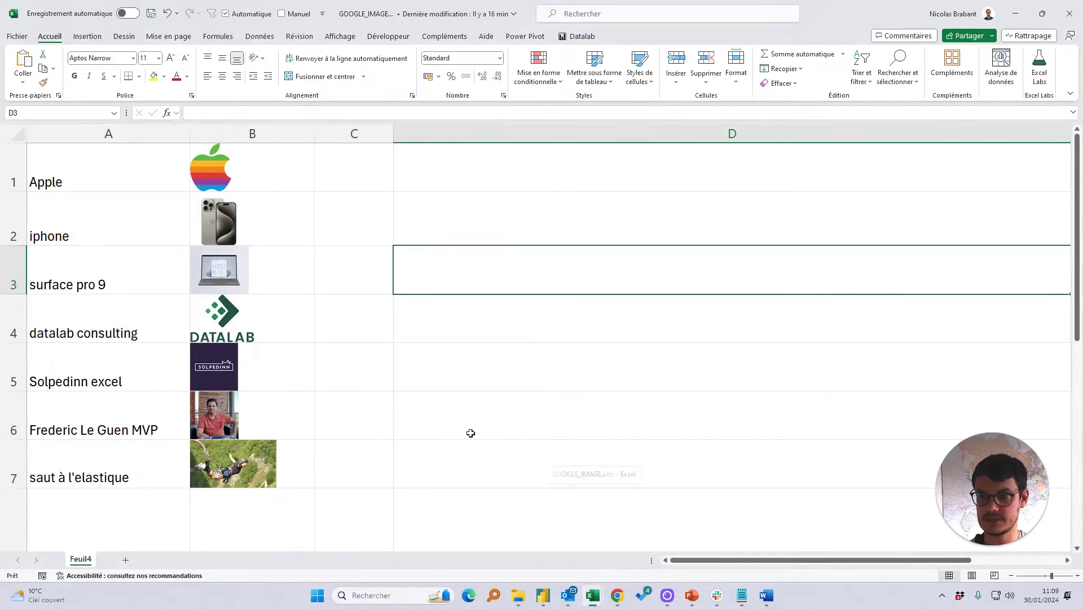
pyautogui.click(354, 190)
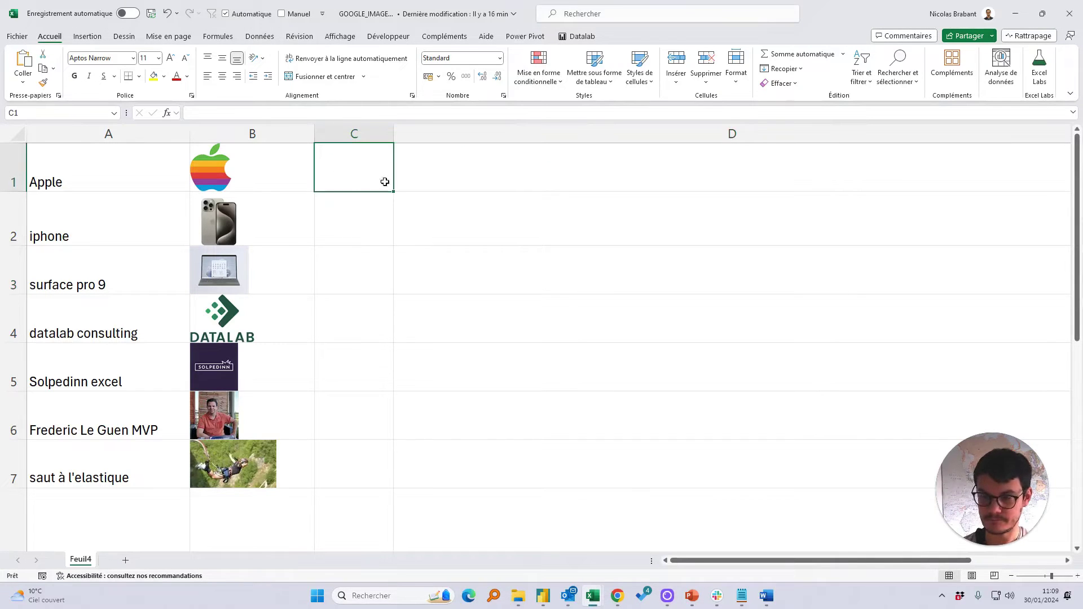
pyautogui.click(407, 155)
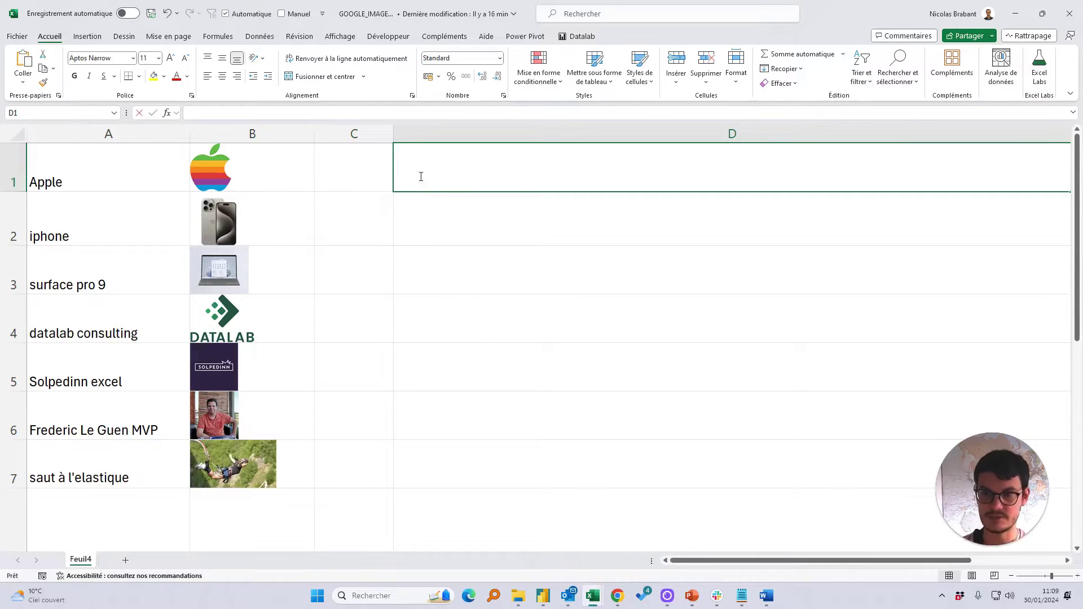
pyautogui.hotkey('ctrl', 'v')
pyautogui.press('Return')
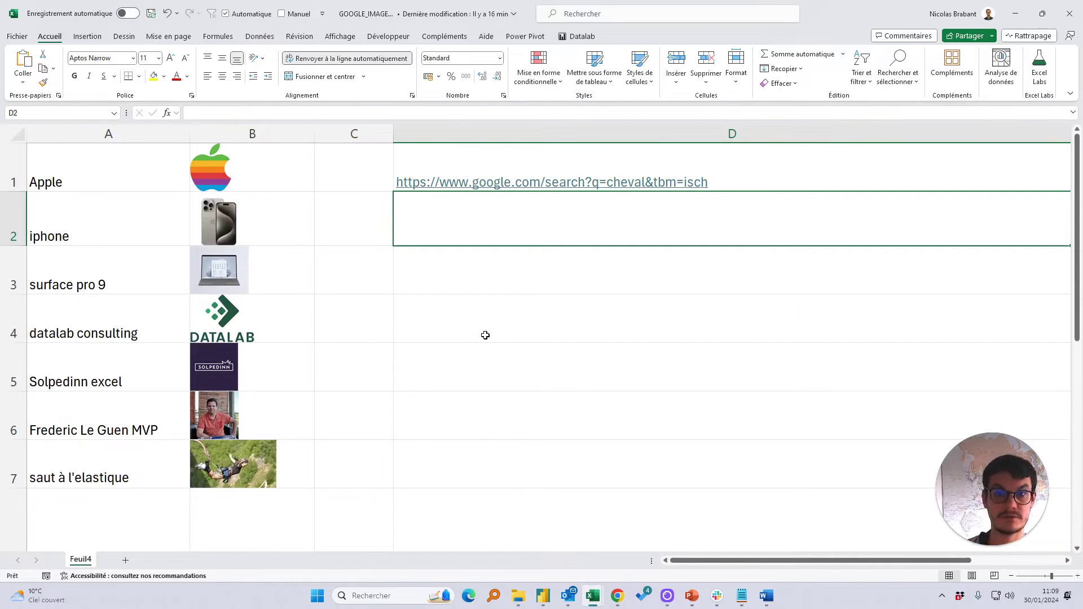
# Enter =SERVICEWEB(D1) in cell D2 to retrieve the HTML source of the search page.
pyautogui.write('=ser')
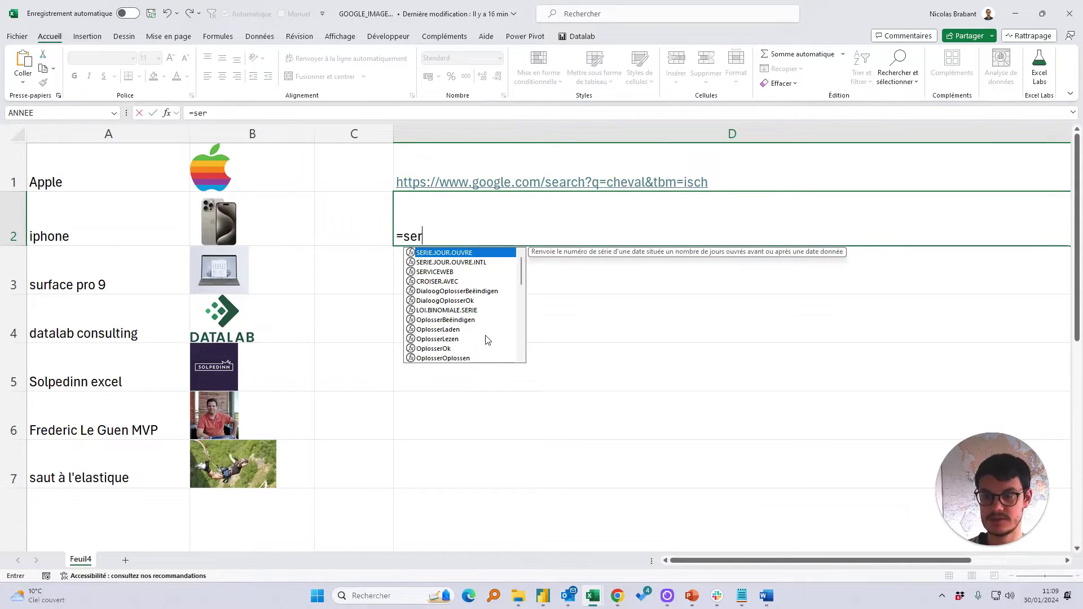
pyautogui.write('vice')
pyautogui.press('Tab')
pyautogui.press('Up')
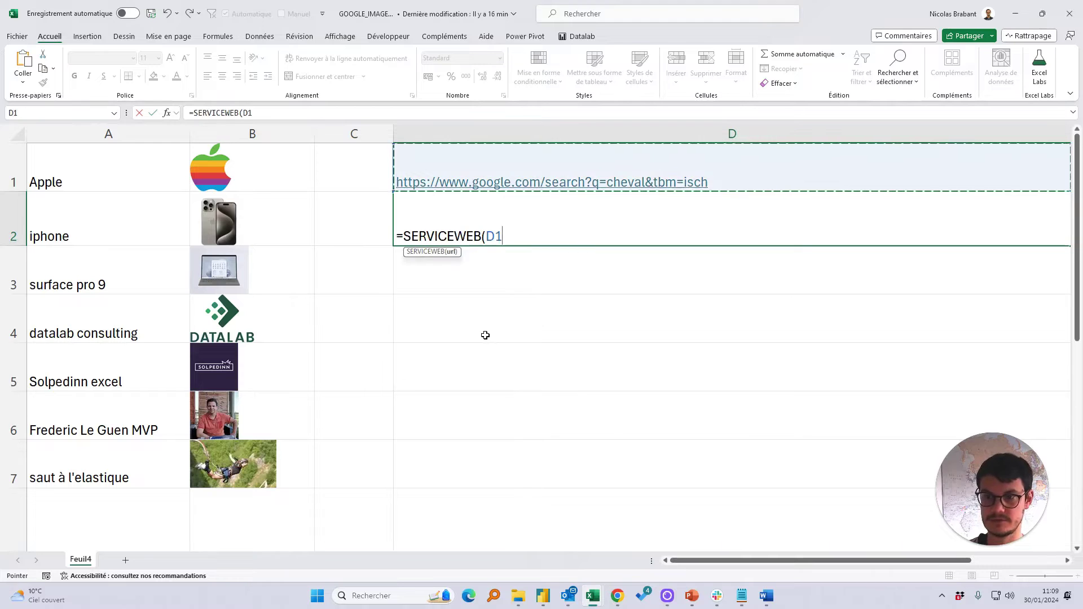
pyautogui.write(')')
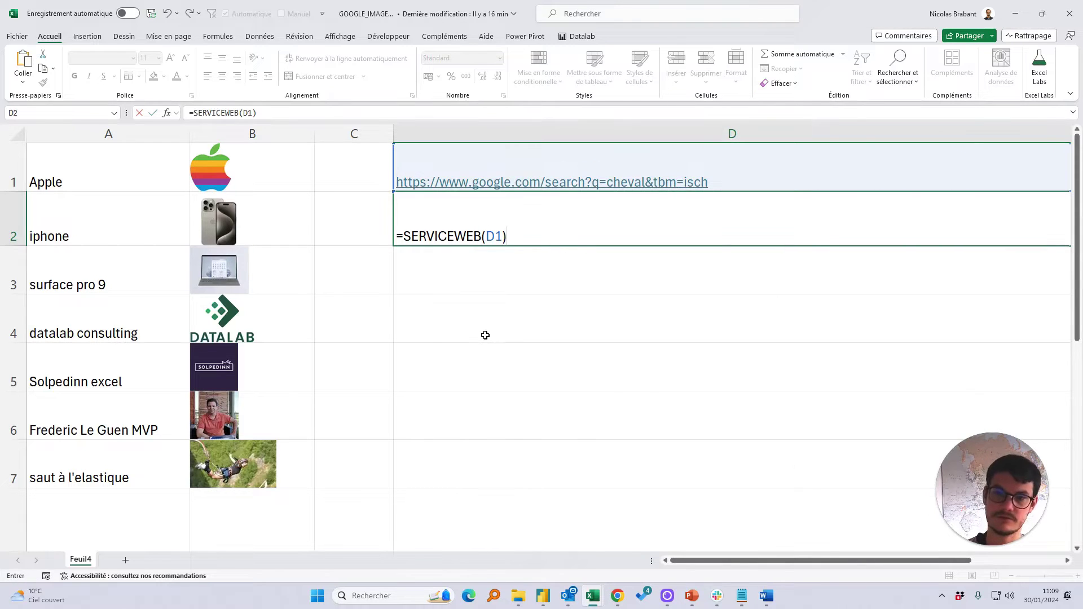
pyautogui.press('Return')
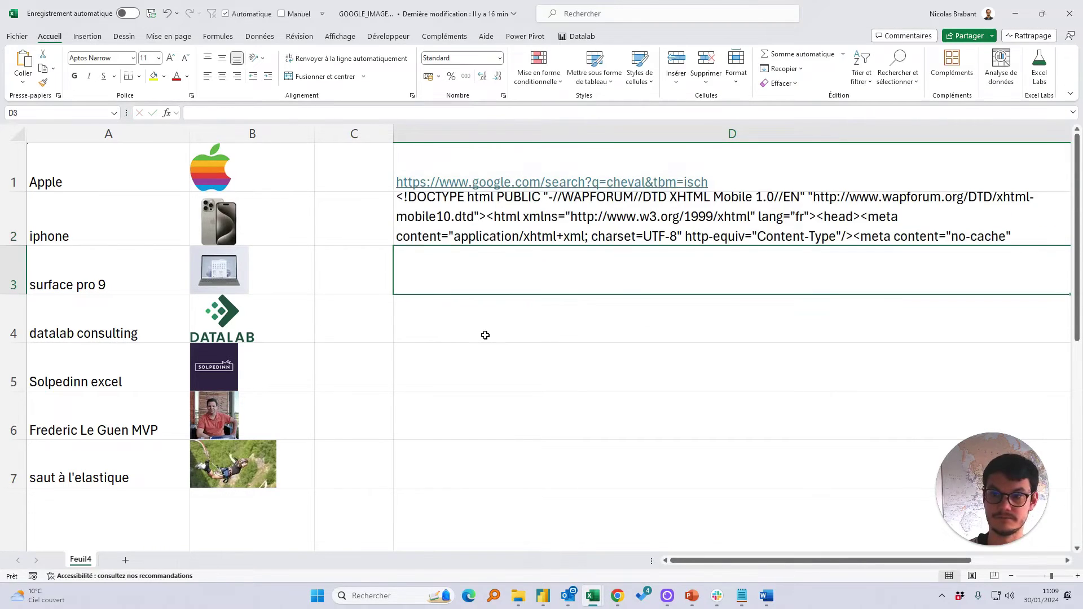
# Copy cell D2, paste its HTML into the blank Word document, and go to the start of the pasted code.
pyautogui.click(586, 206)
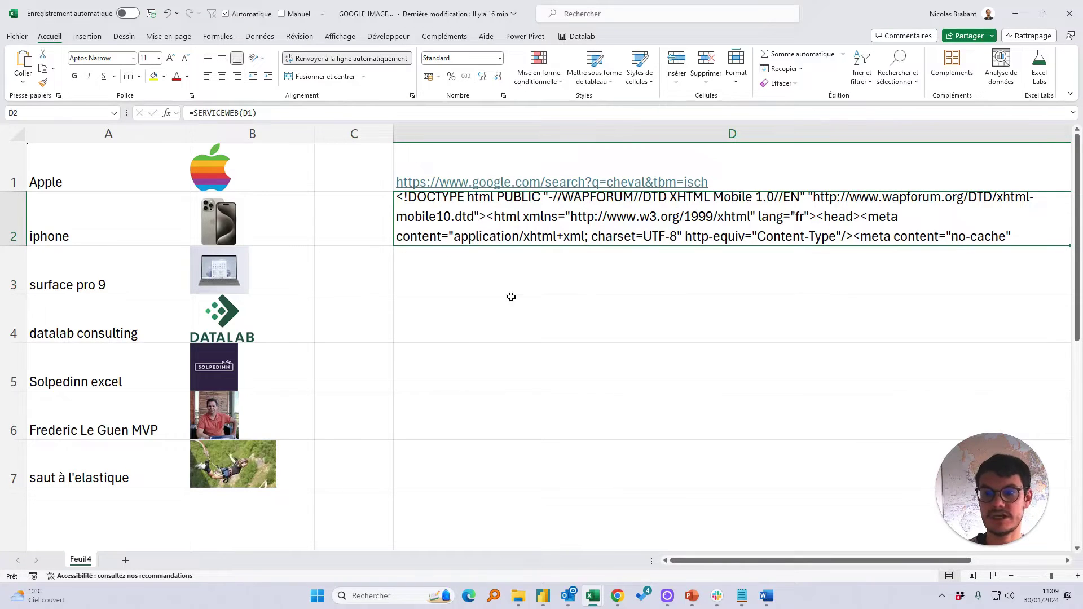
pyautogui.hotkey('ctrl', 'c')
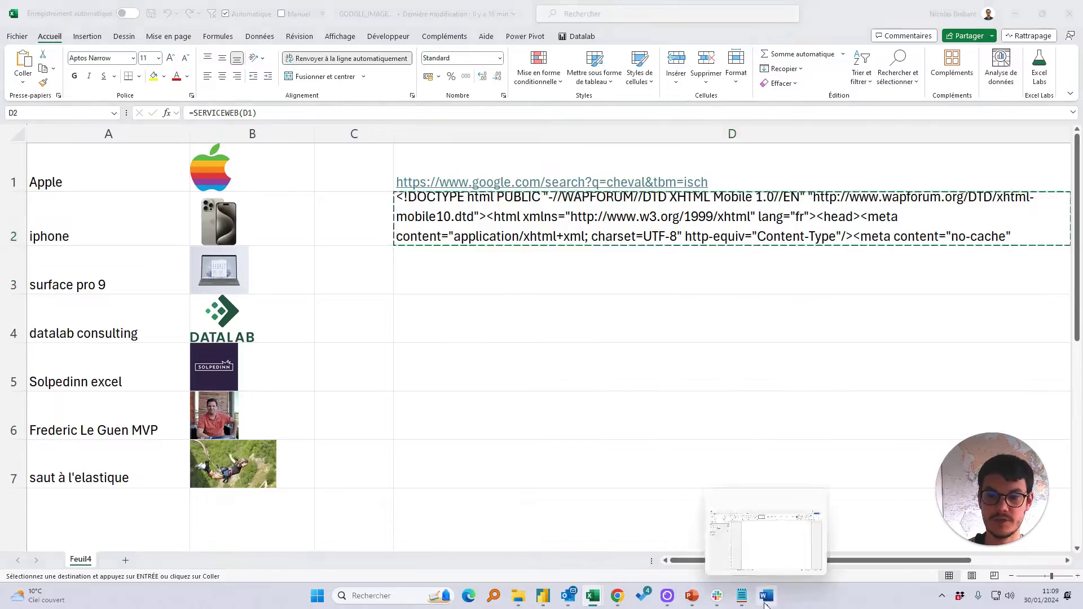
pyautogui.click(766, 596)
pyautogui.hotkey('ctrl', 'v')
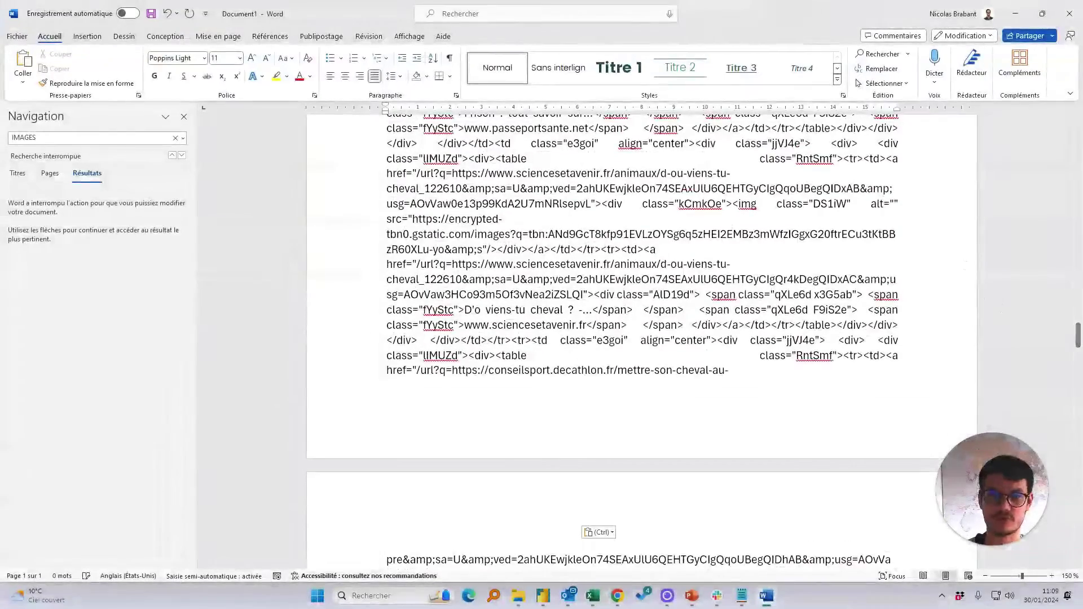
pyautogui.moveTo(1077, 341); pyautogui.dragTo(1078, 135)
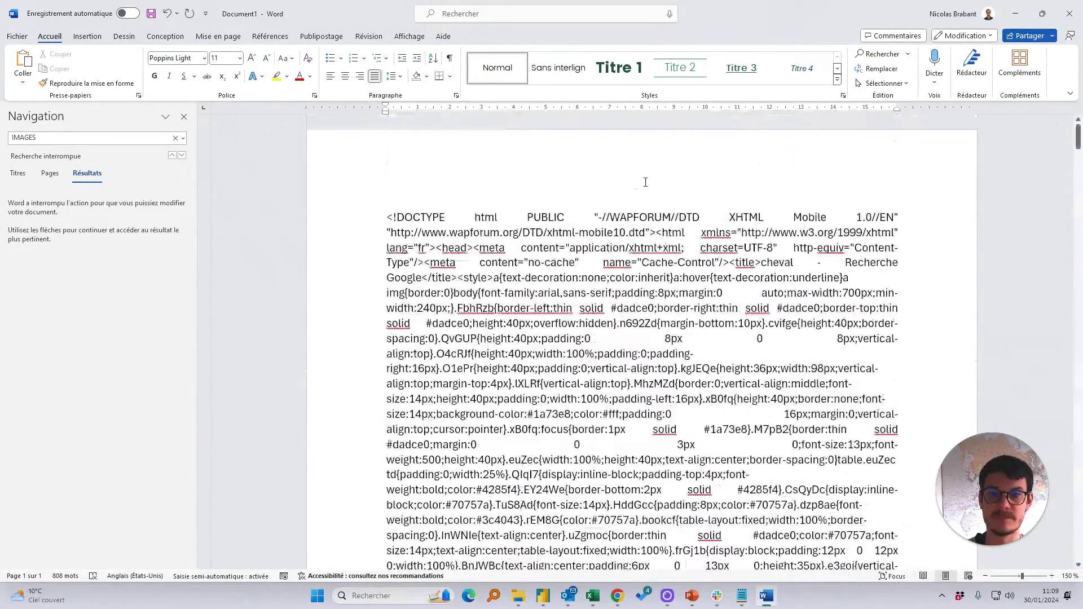
# Look at the cheval image results in Chrome for comparison and return to the Word document.
pyautogui.moveTo(618, 595)
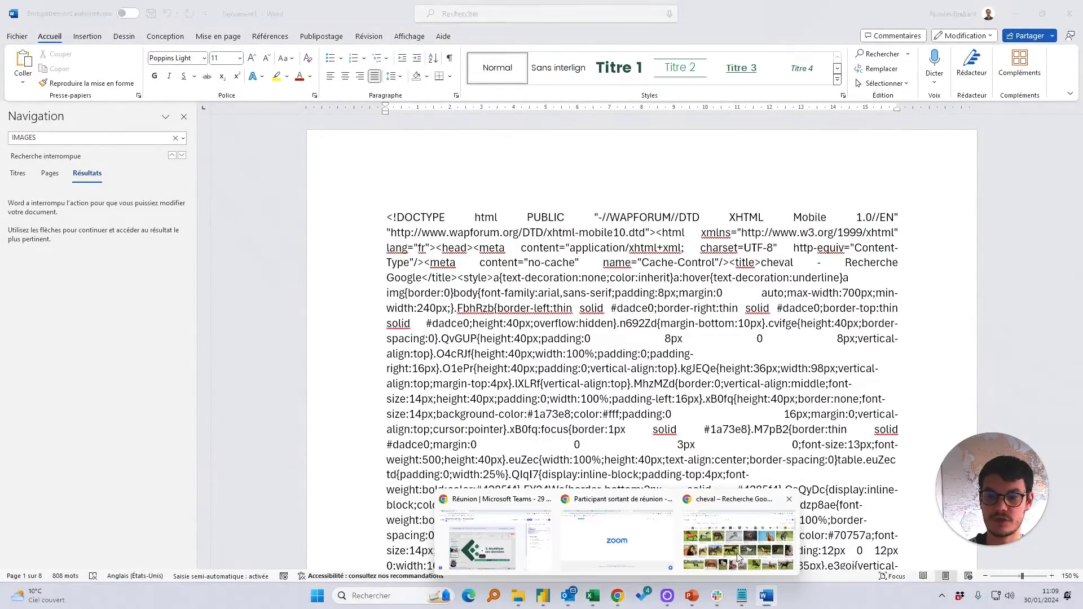
pyautogui.click(790, 536)
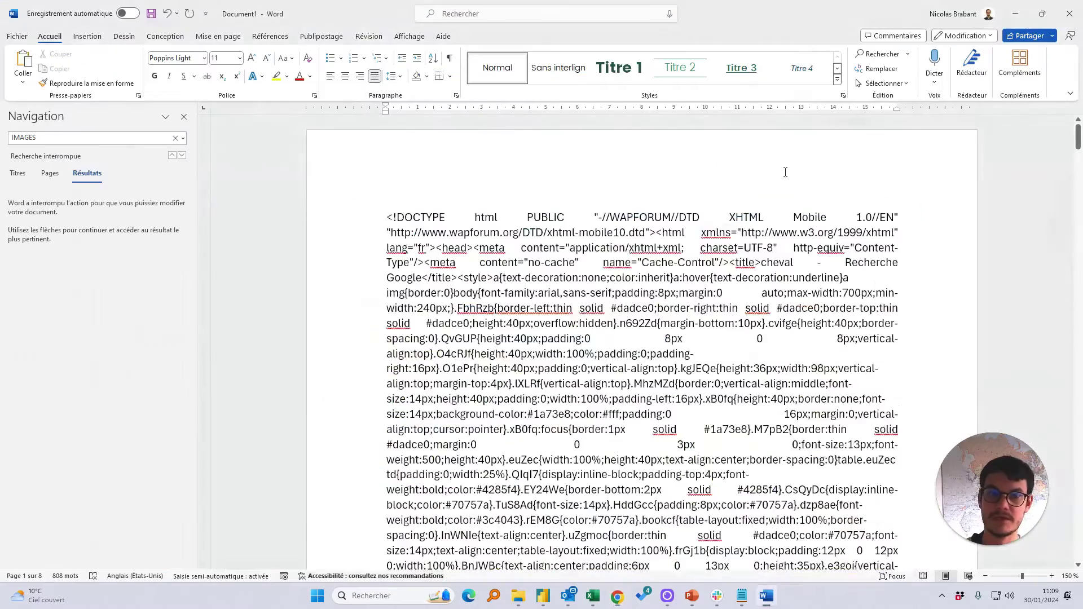
pyautogui.click(1019, 11)
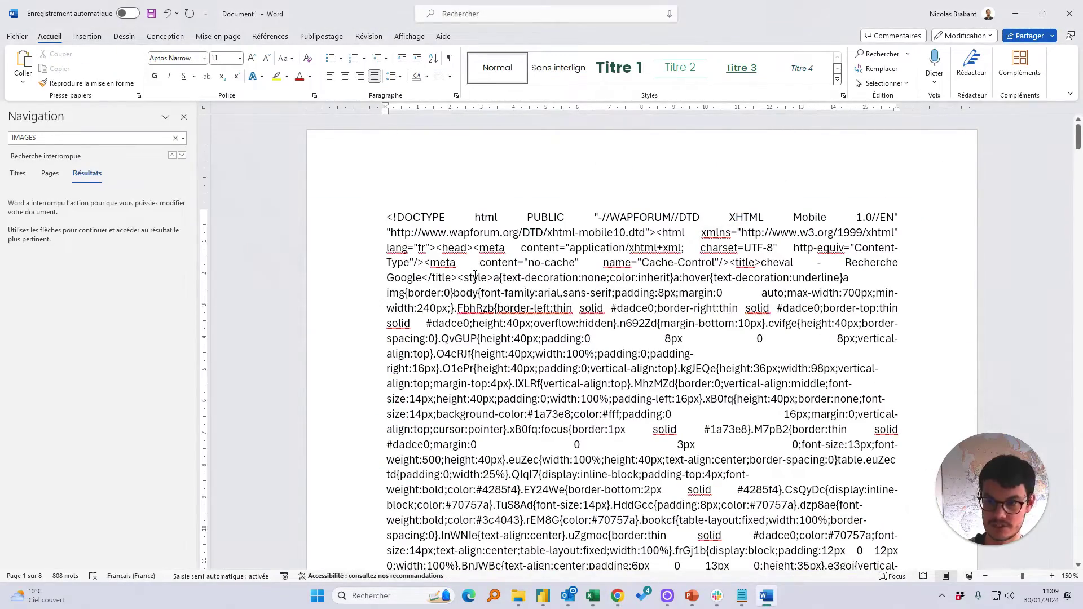
# Search the pasted HTML for IMAGES and select the uppercase IMAGES</span> text as the delimiter.
pyautogui.hotkey('ctrl', 'f')
pyautogui.write('IMAGFES')
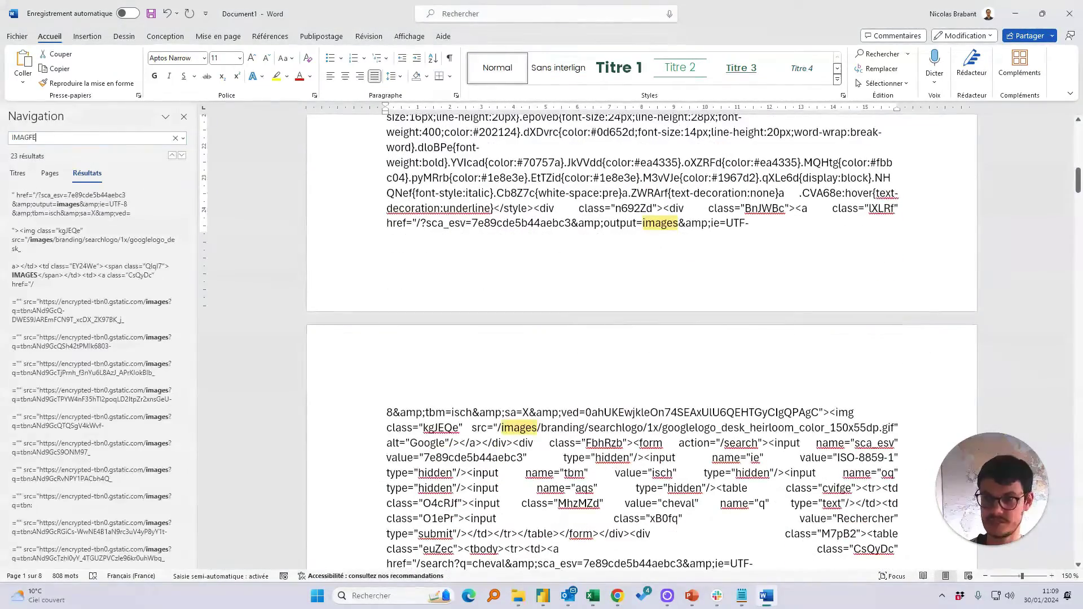
pyautogui.press('BackSpace')
pyautogui.press('BackSpace')
pyautogui.press('BackSpace')
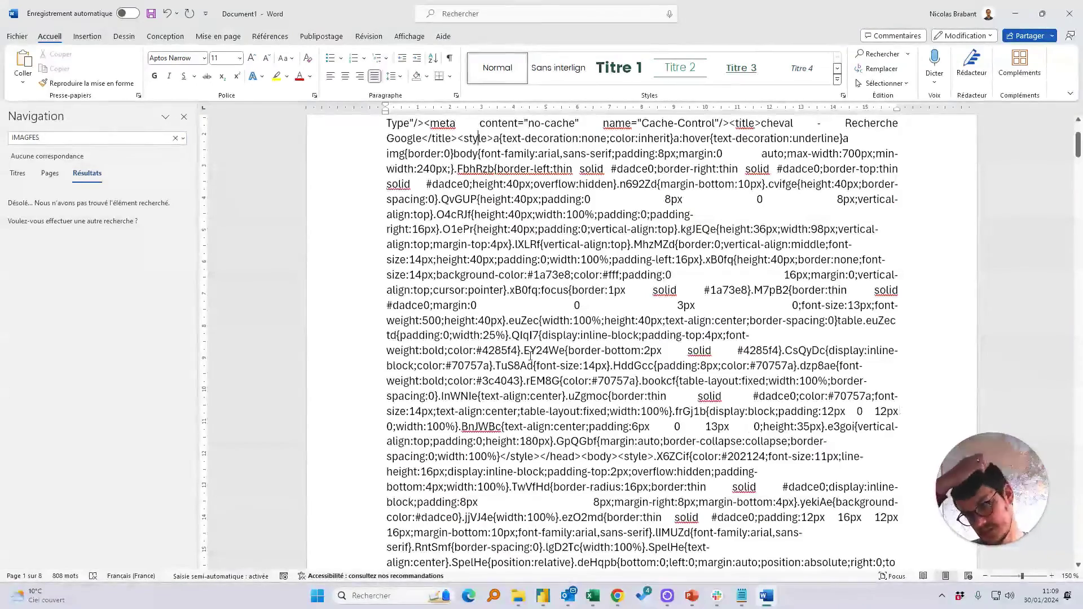
pyautogui.write('ES')
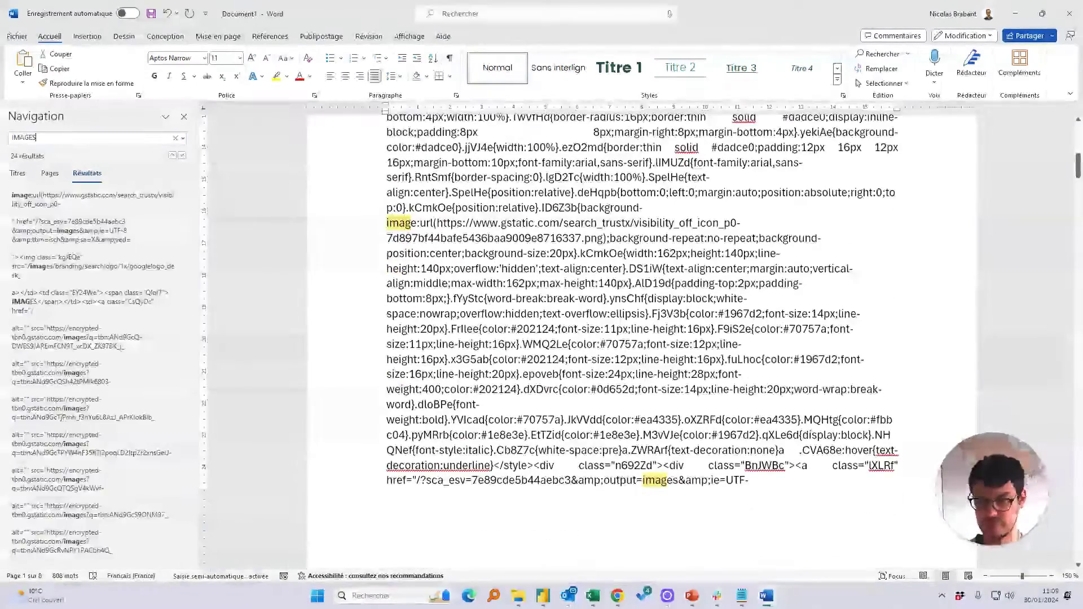
pyautogui.scroll(-6, 636, 247)
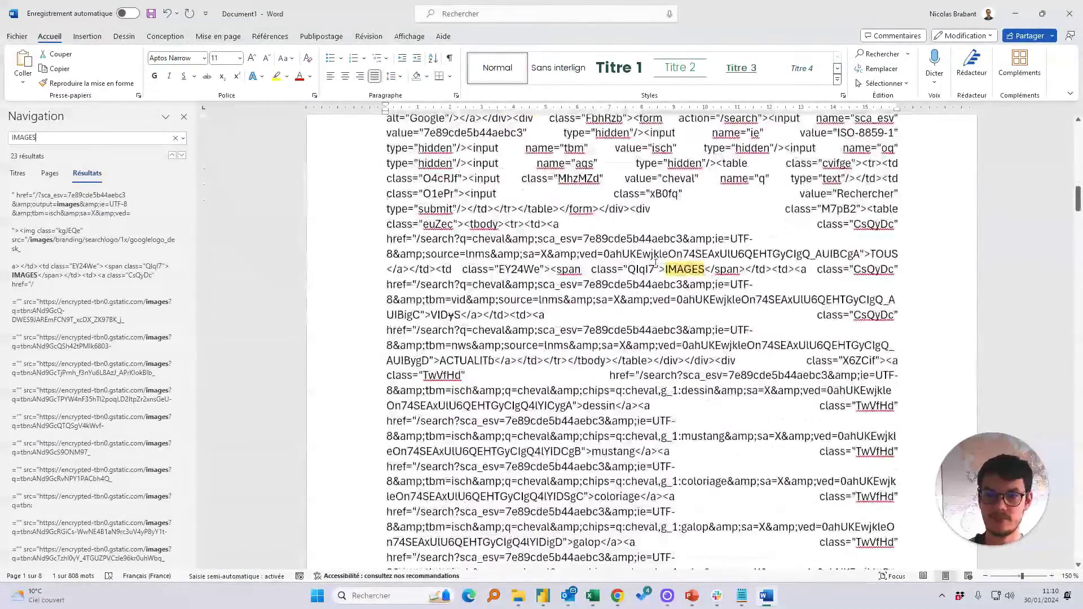
pyautogui.click(636, 288)
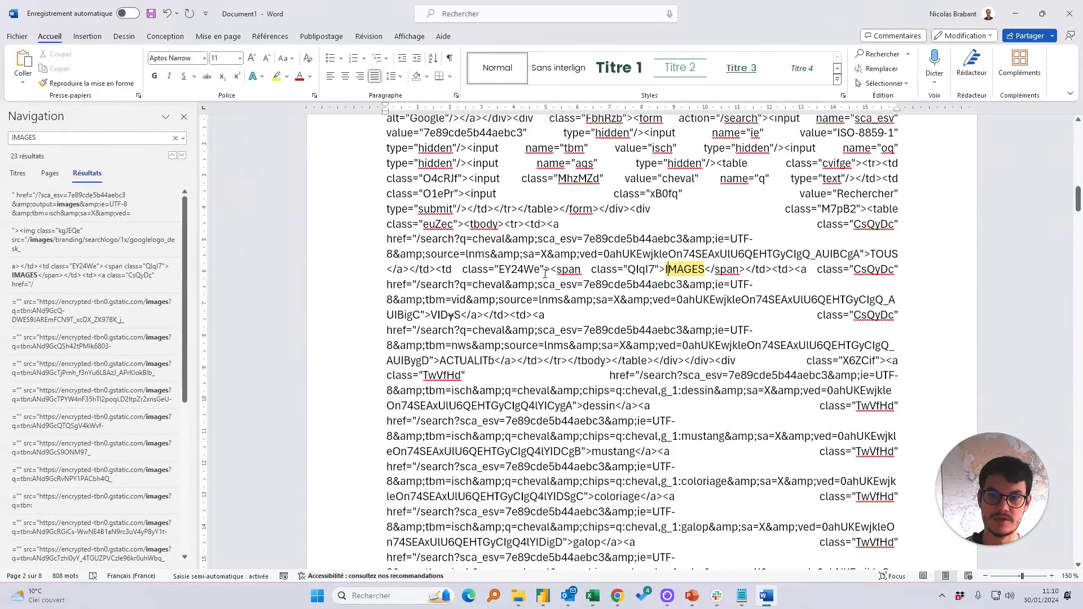
pyautogui.moveTo(666, 270); pyautogui.dragTo(741, 272)
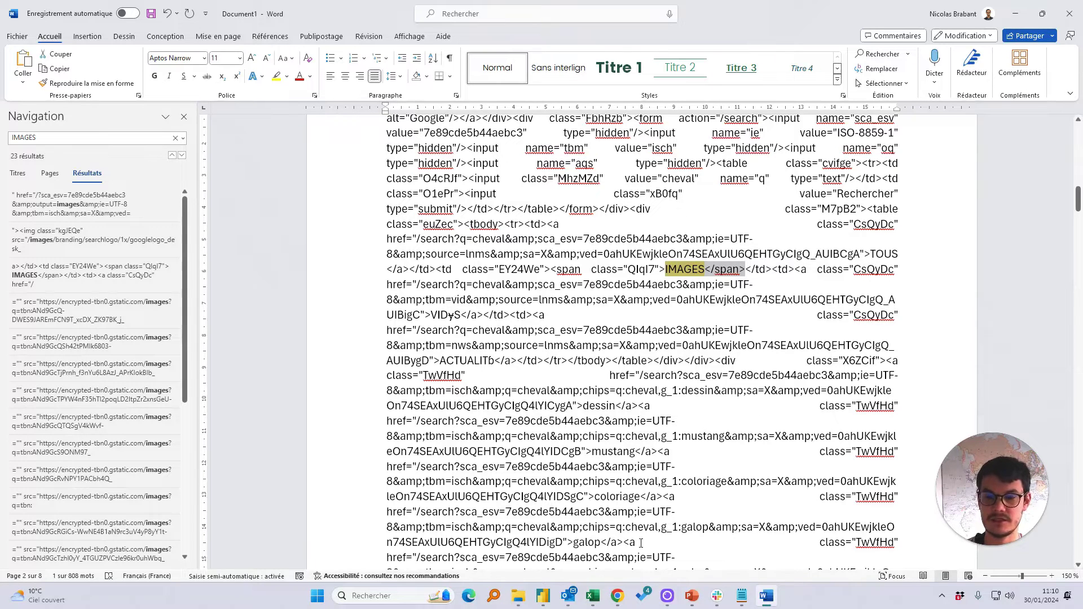
# Switch to Excel and enter =TEXTE.APRES(D2;"IMAGES</span>") in cell D3 to keep only the HTML after that marker.
pyautogui.moveTo(592, 605)
pyautogui.click(608, 557)
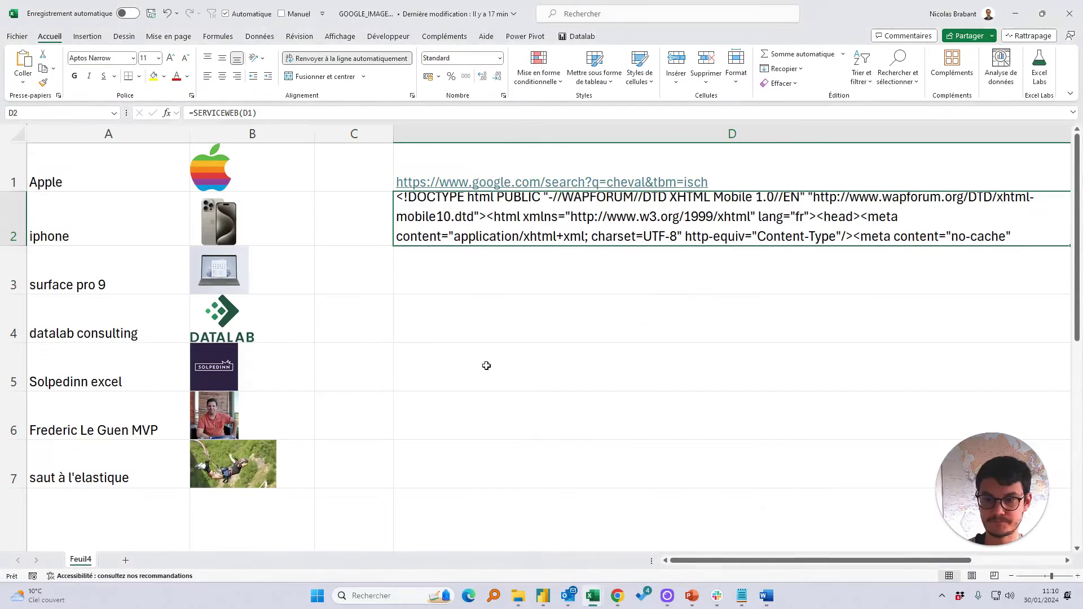
pyautogui.click(433, 269)
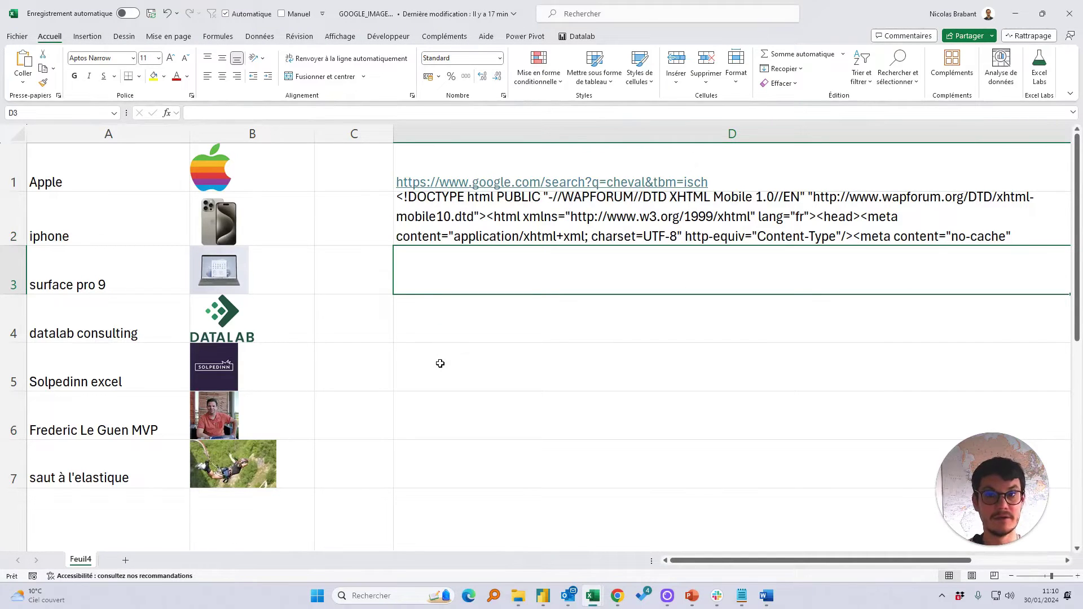
pyautogui.write('=TEXTE')
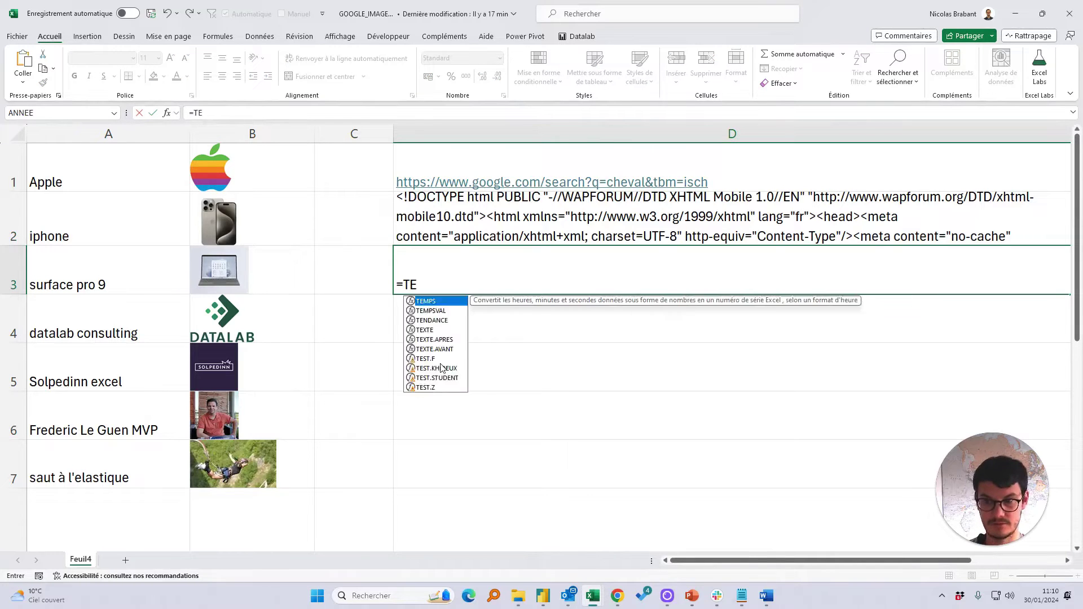
pyautogui.press('Down')
pyautogui.press('Tab')
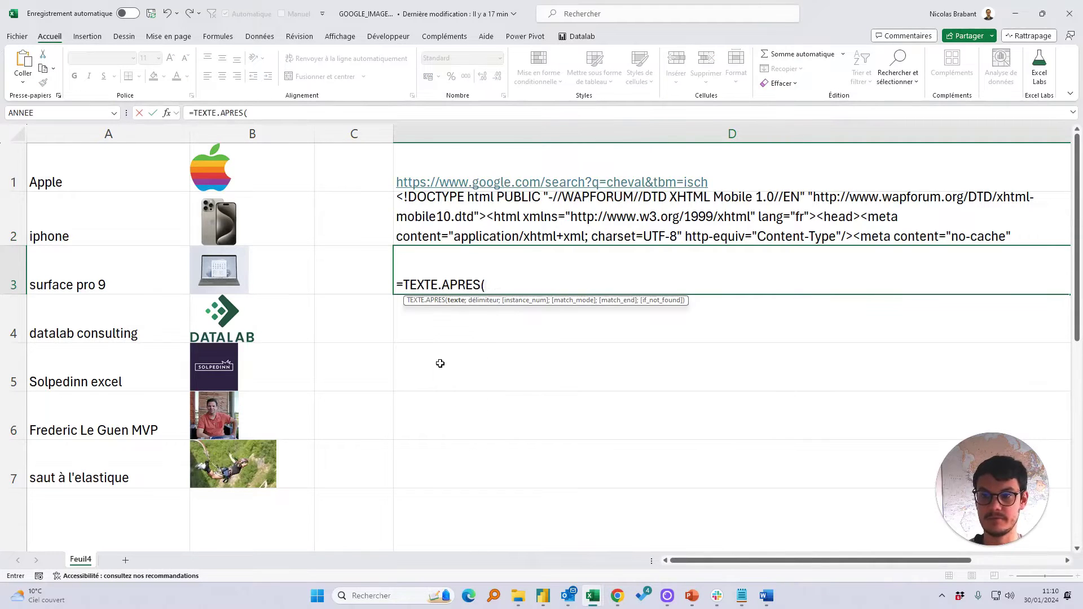
pyautogui.press('Up')
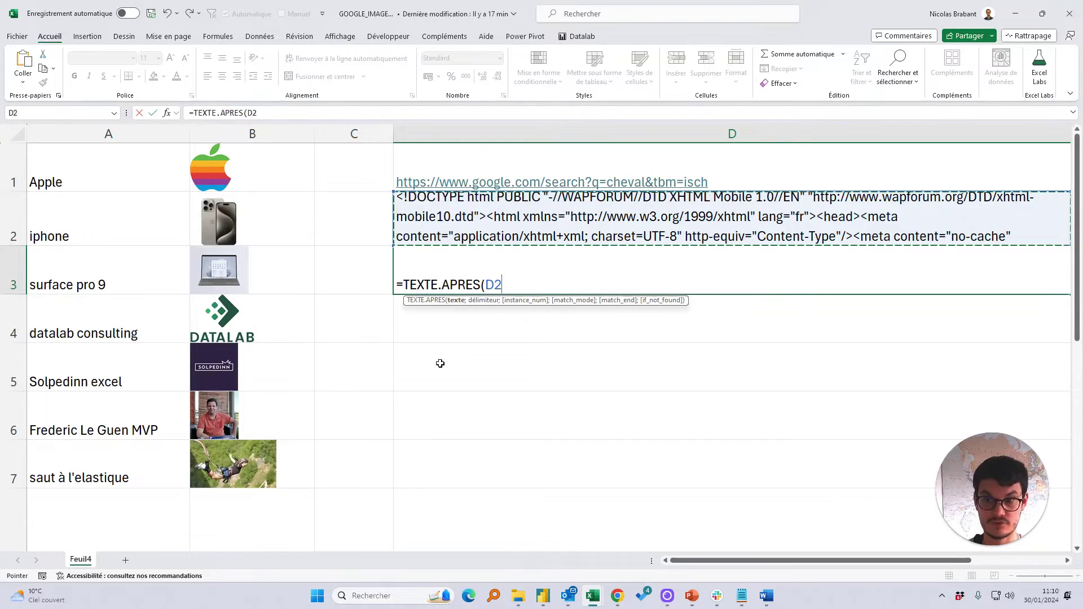
pyautogui.write(';"IMAGES</span>"')
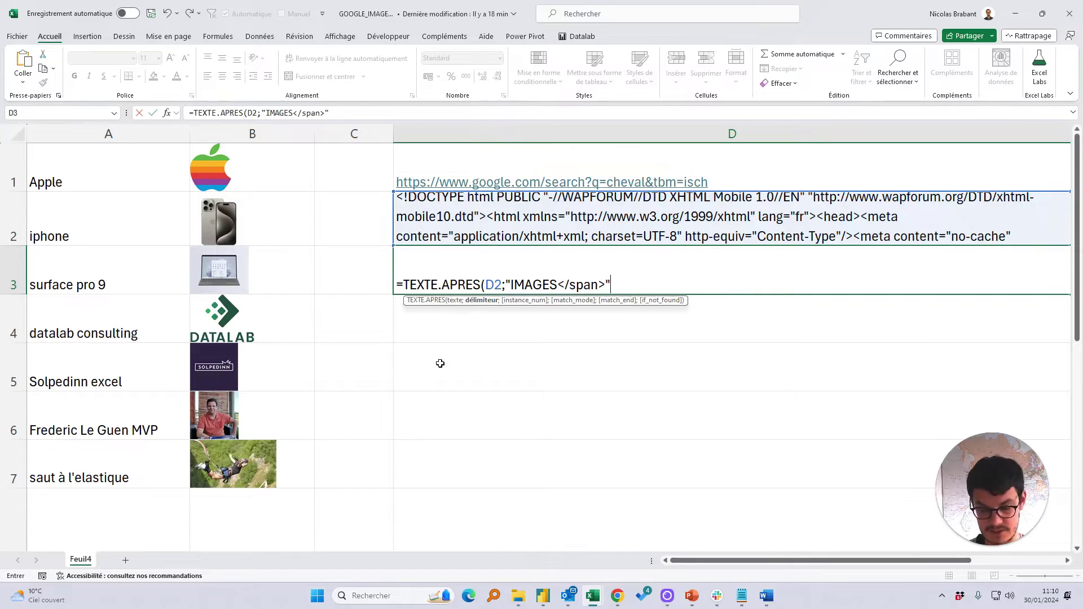
pyautogui.write(')')
pyautogui.press('Return')
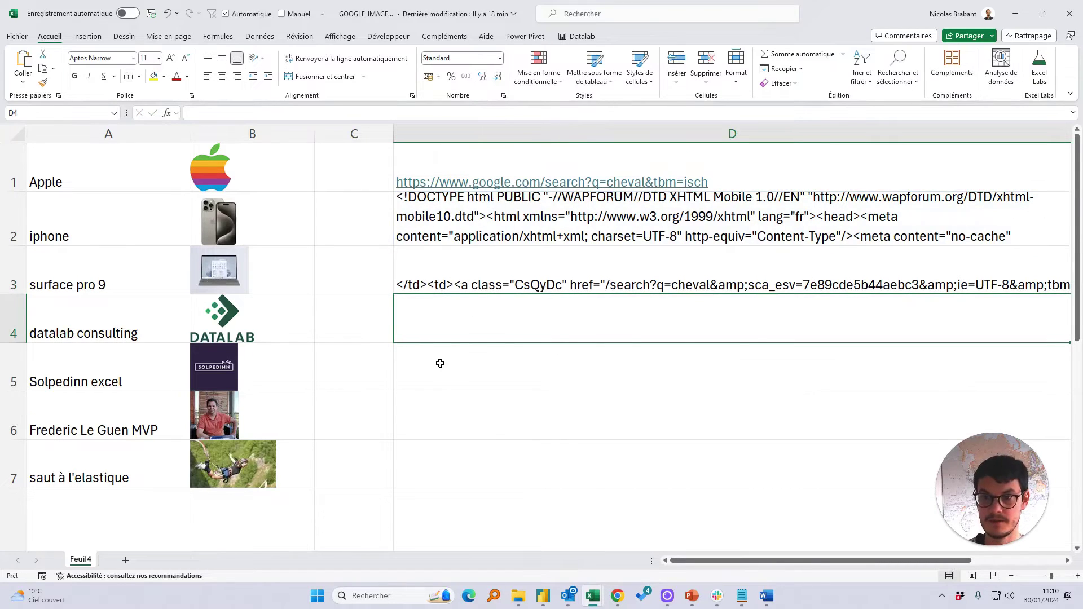
pyautogui.click(485, 279)
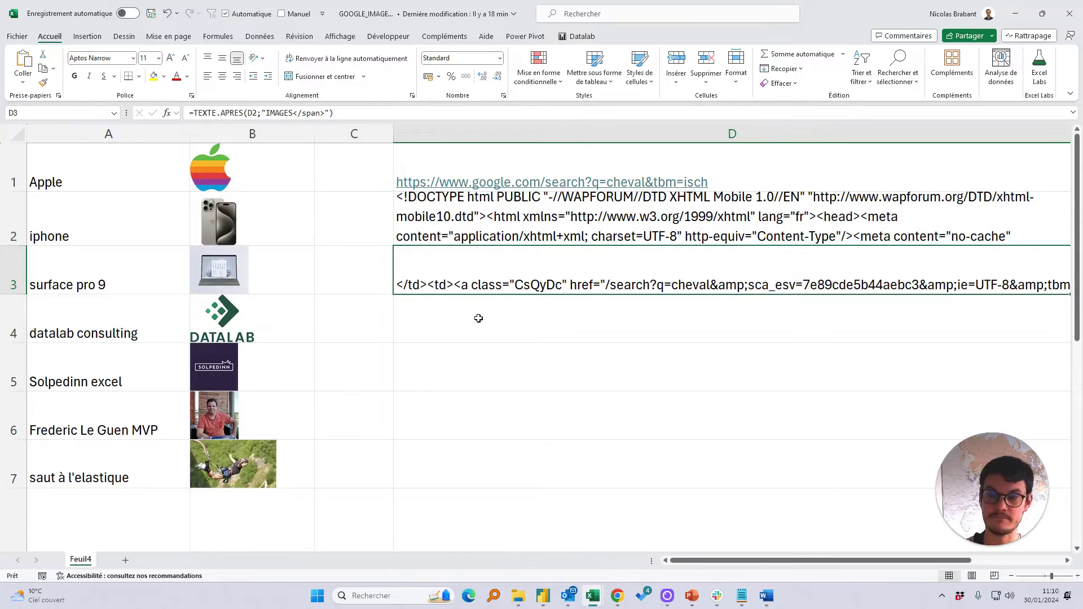
# Enter =TEXTE.APRES(D3;"src=") in cell D4 to keep only the text after the src= marker.
pyautogui.click(479, 319)
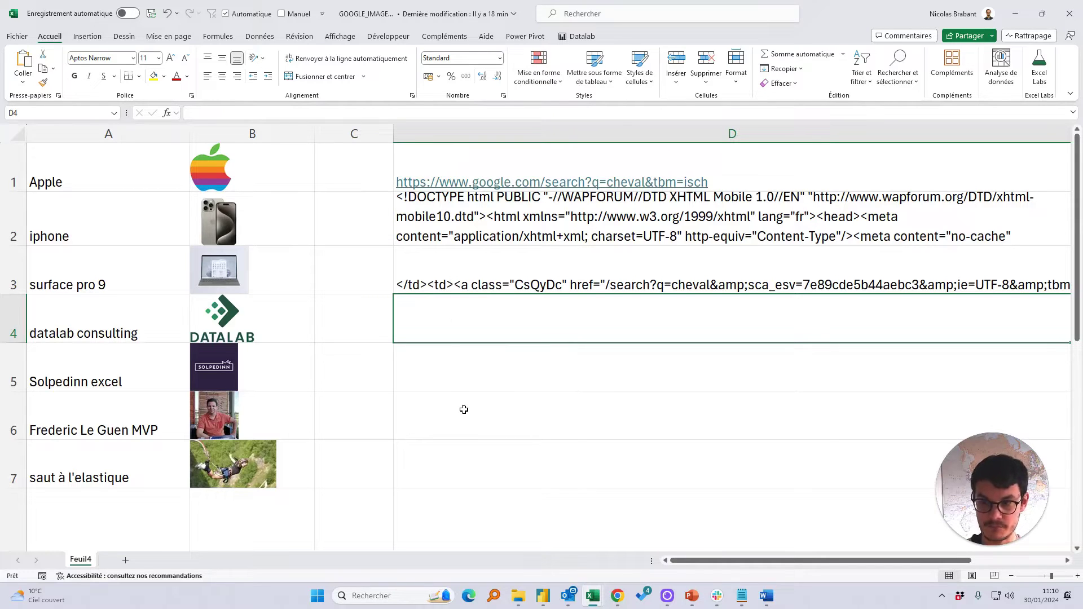
pyautogui.write('=TEXTE')
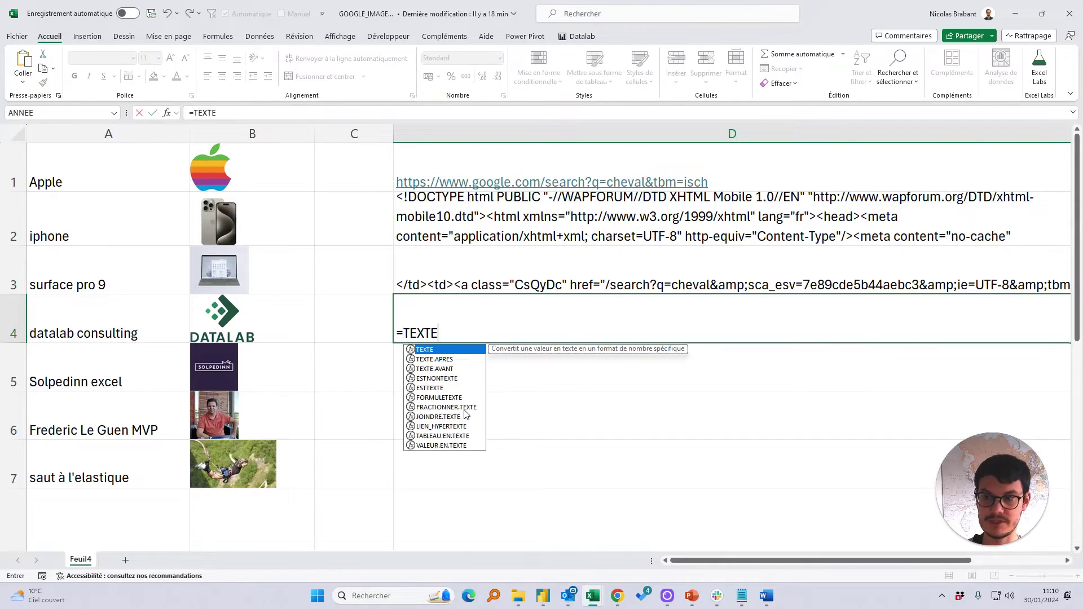
pyautogui.press('Down')
pyautogui.press('Tab')
pyautogui.press('Up')
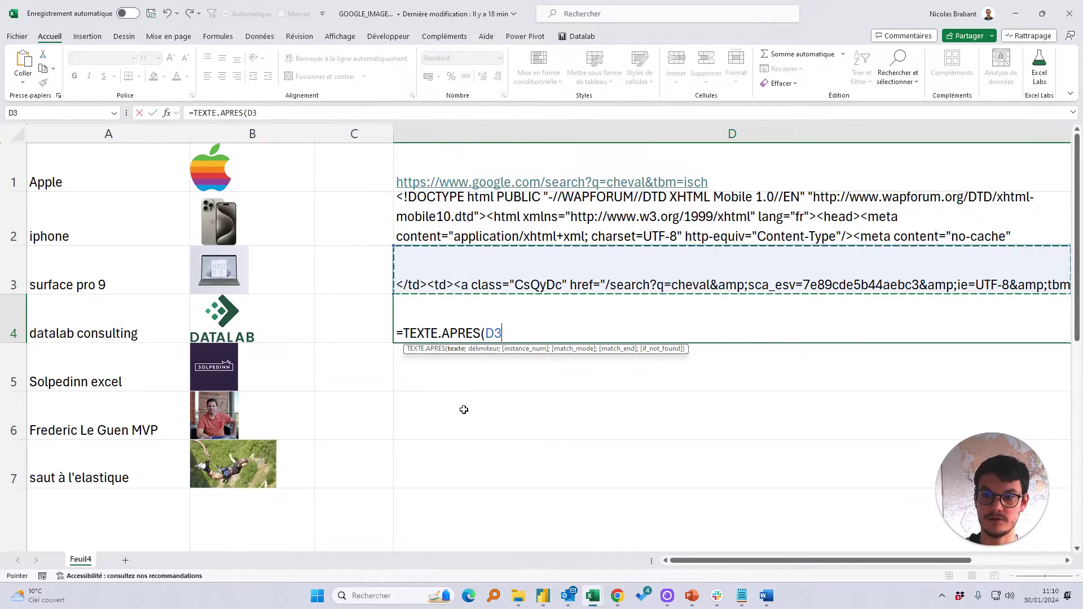
pyautogui.write(';')
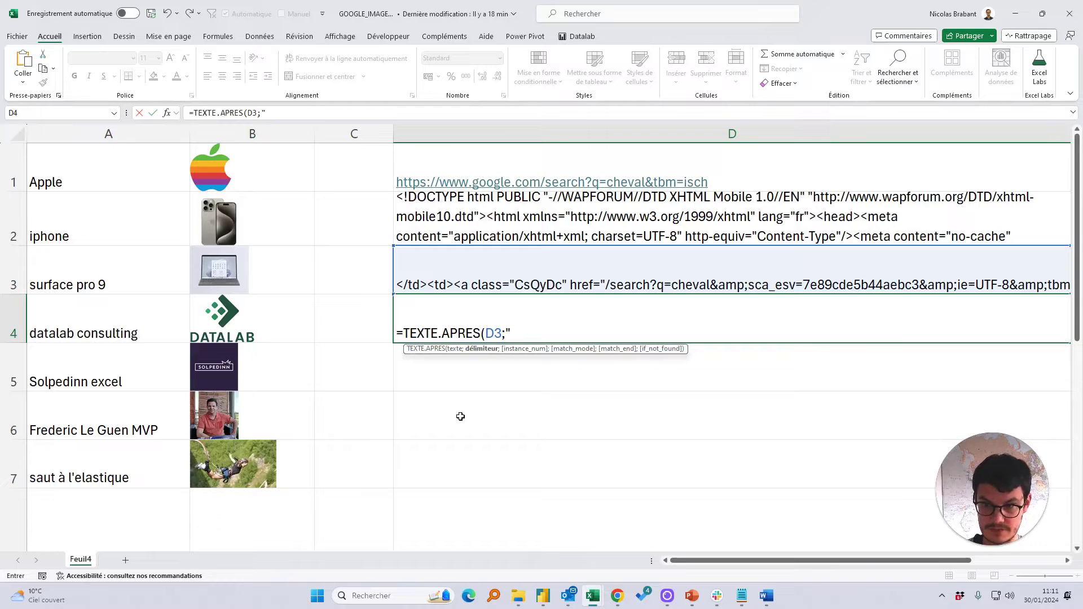
pyautogui.write('=')
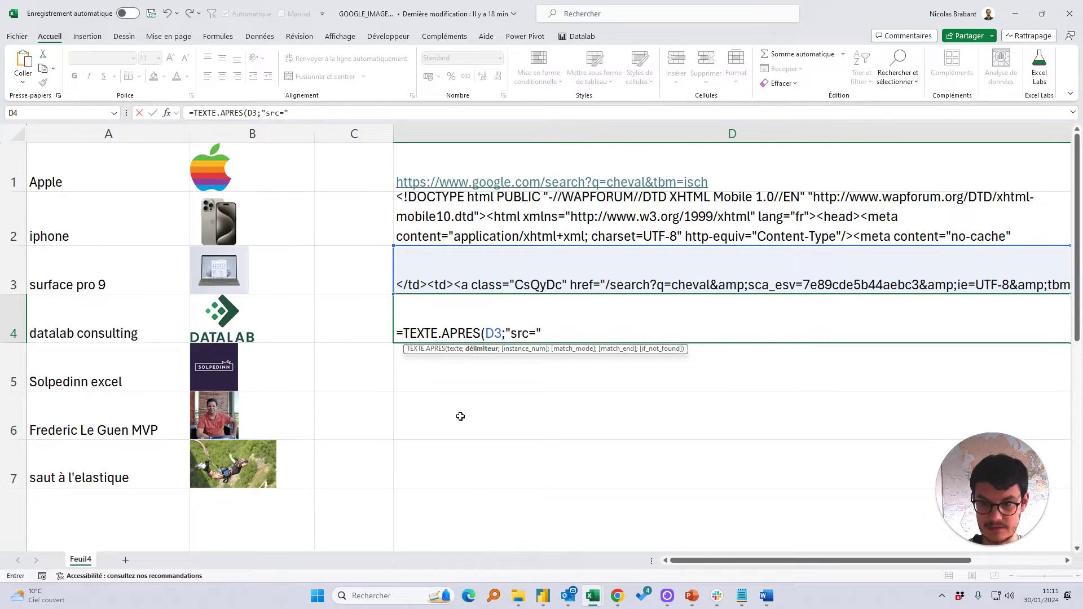
pyautogui.write('")')
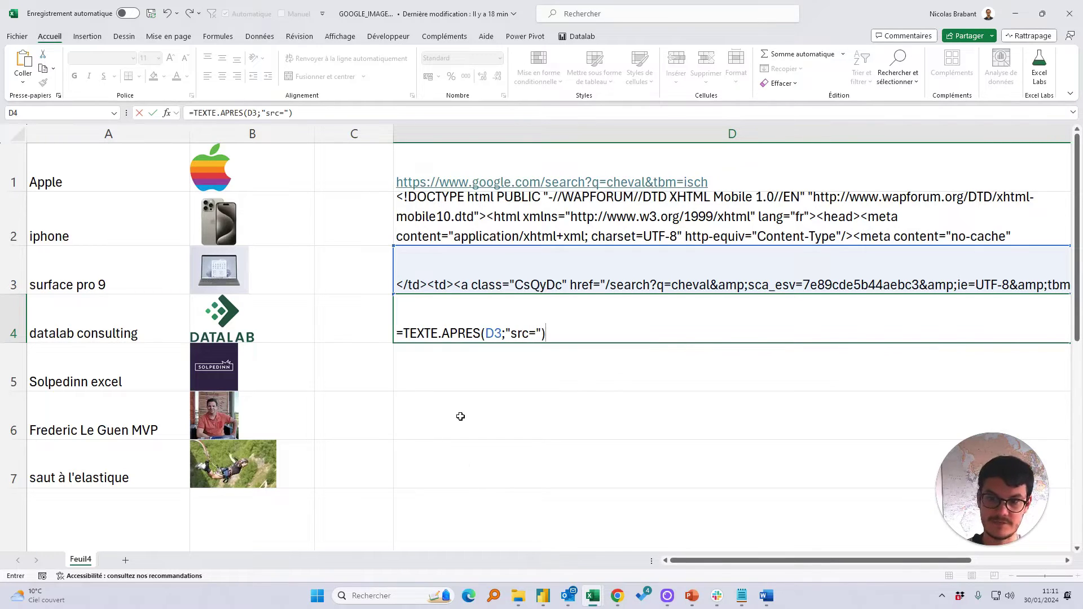
pyautogui.press('Return')
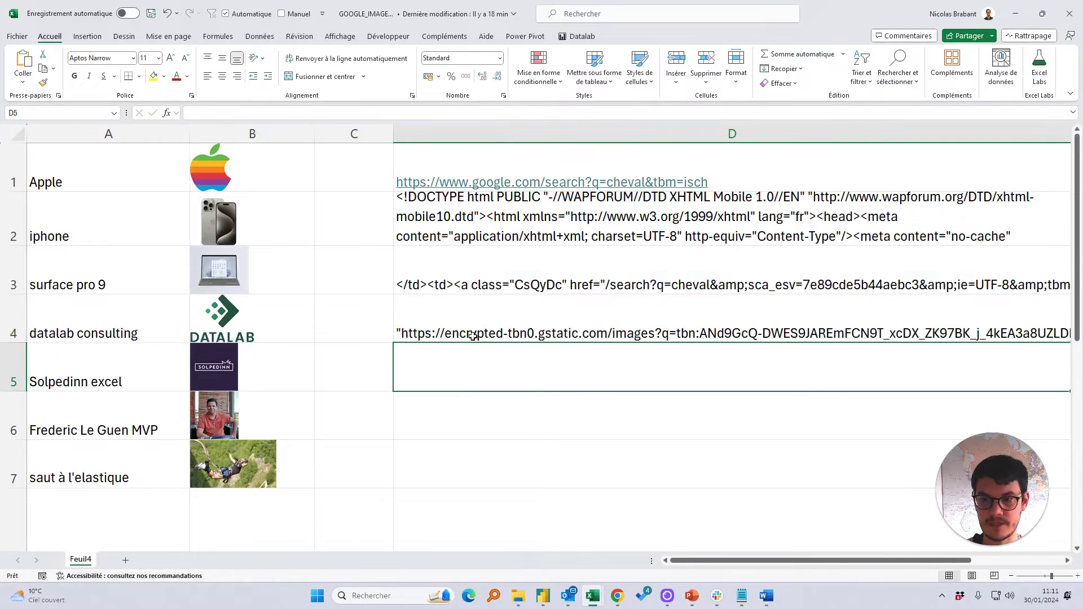
# Extend the delimiter in cell D4's formula to "src="&CAR(34) so the opening quotation mark is excluded.
pyautogui.click(470, 303)
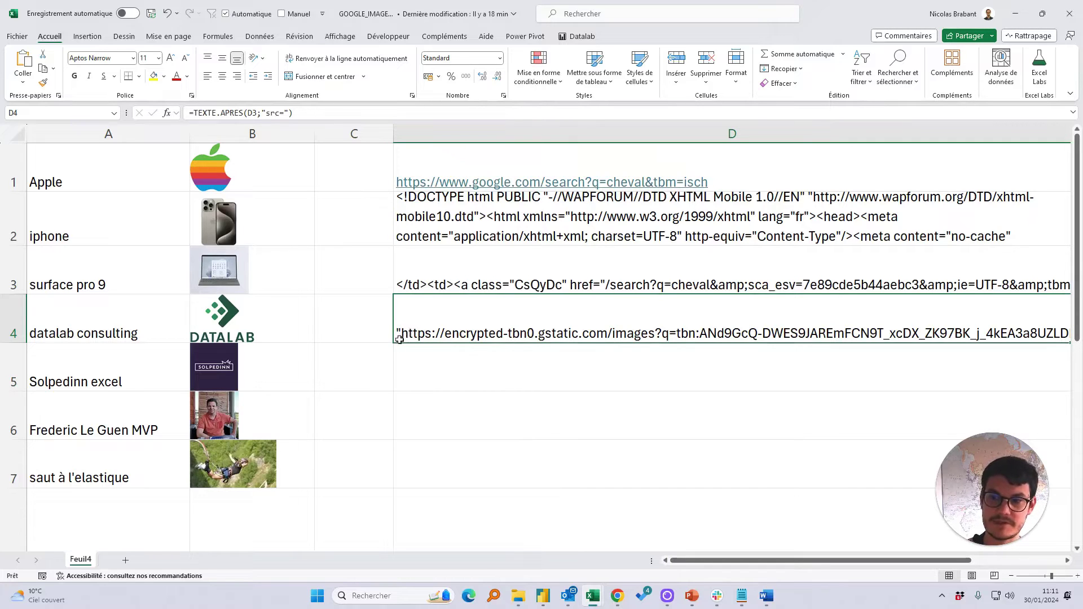
pyautogui.doubleClick(429, 332)
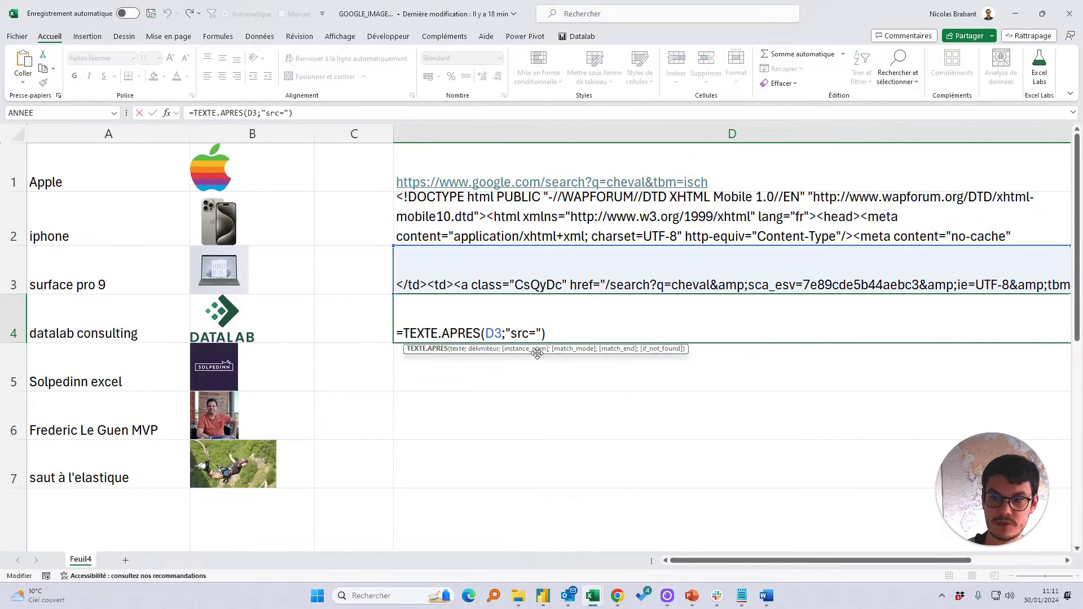
pyautogui.click(540, 333)
pyautogui.write('&')
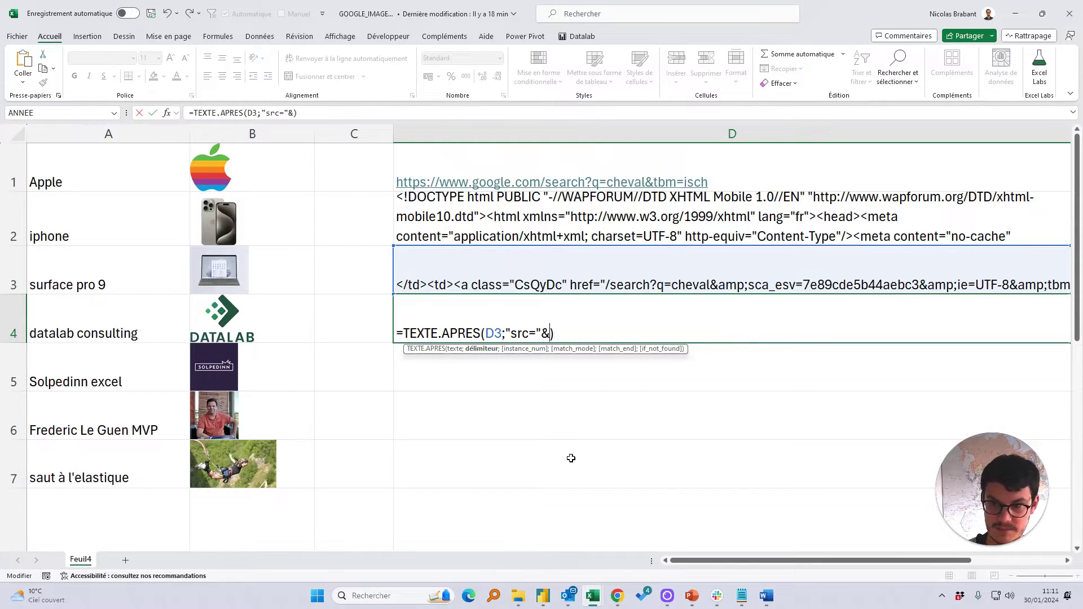
pyautogui.write('car(34')
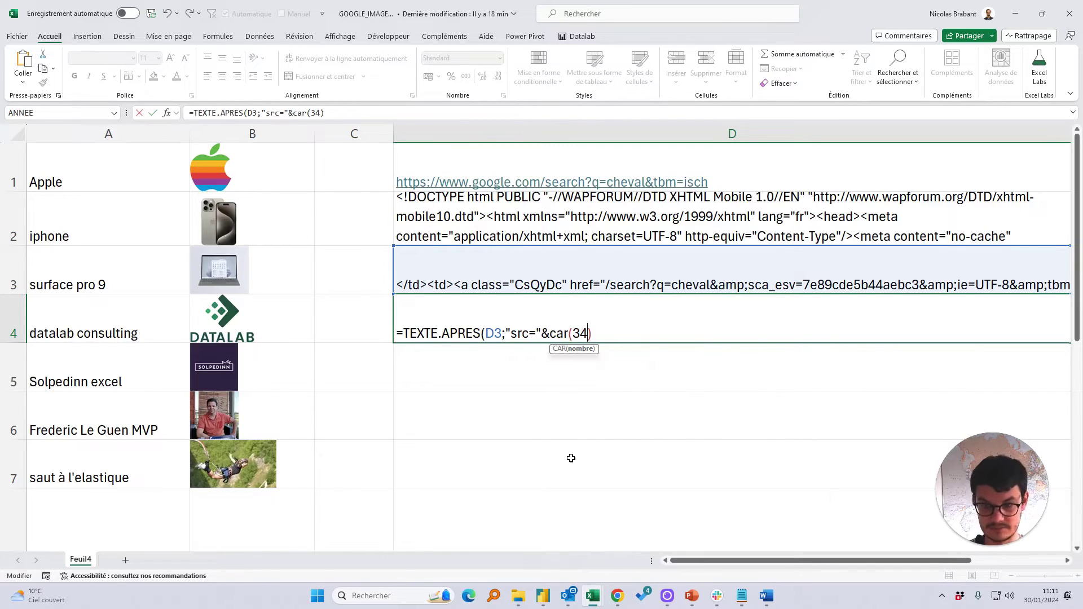
pyautogui.write(')')
pyautogui.press('Return')
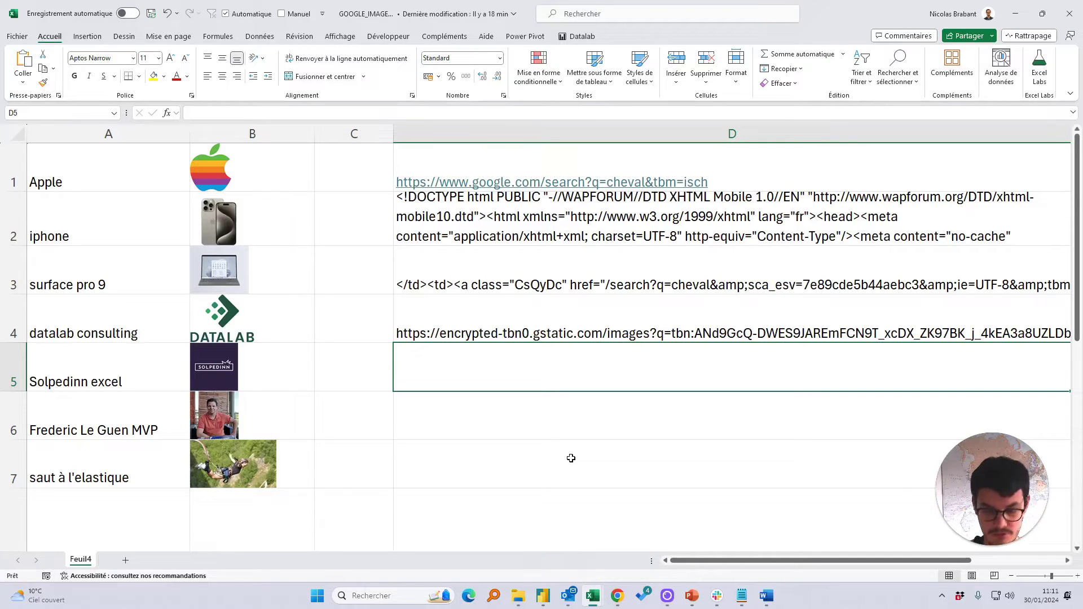
# Enter =TEXTE.AVANT(D4;CAR(34)) in cell D5 to keep only the URL before the closing quotation mark.
pyautogui.write('=TEXTE')
pyautogui.press('Down')
pyautogui.press('Down')
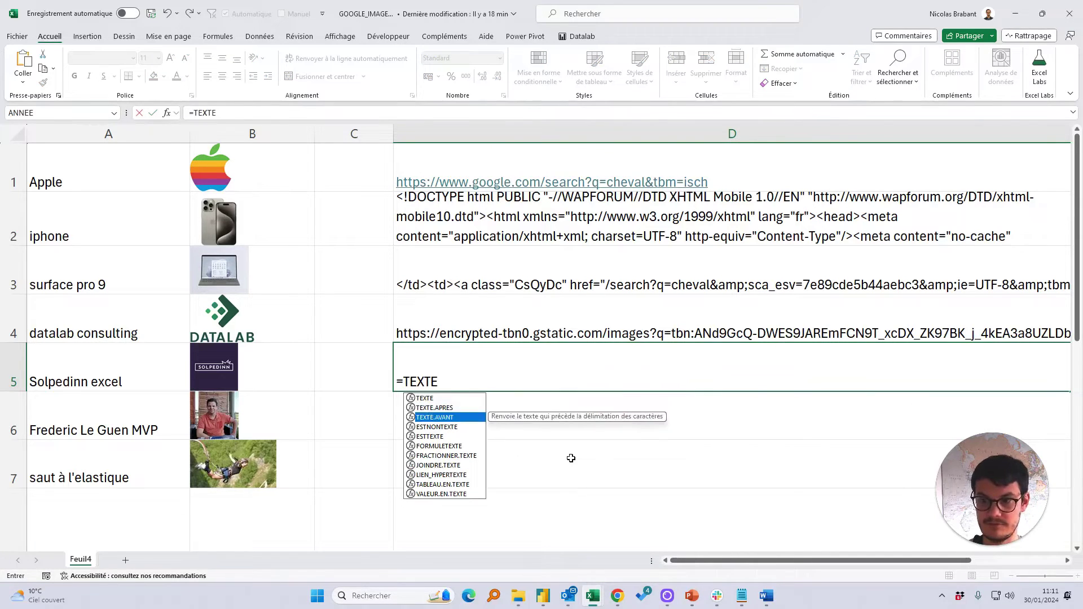
pyautogui.press('Tab')
pyautogui.press('Up')
pyautogui.write(';')
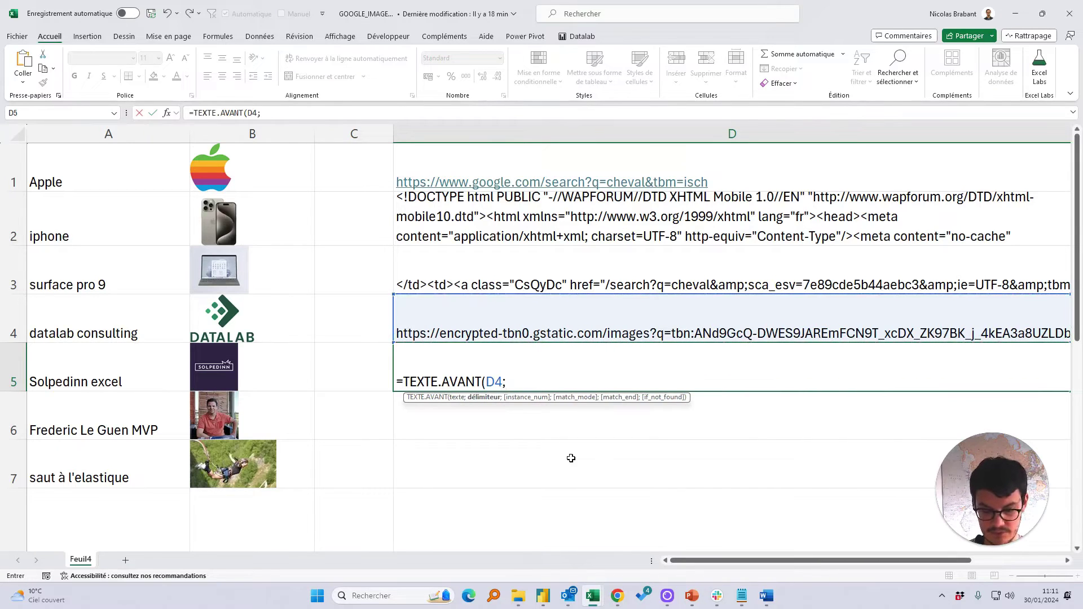
pyautogui.write('car(34))')
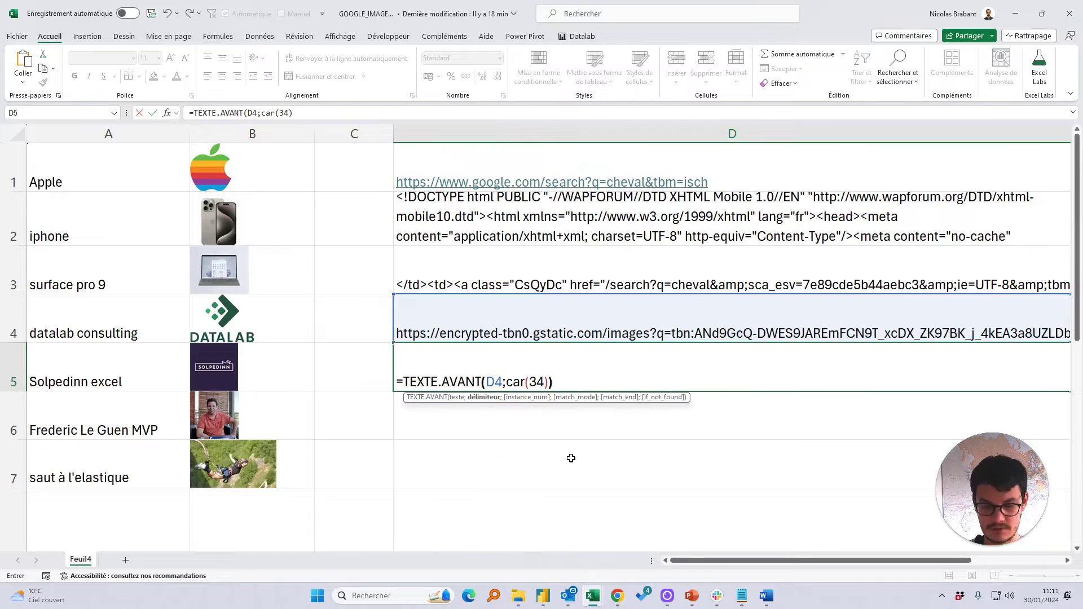
pyautogui.press('Return')
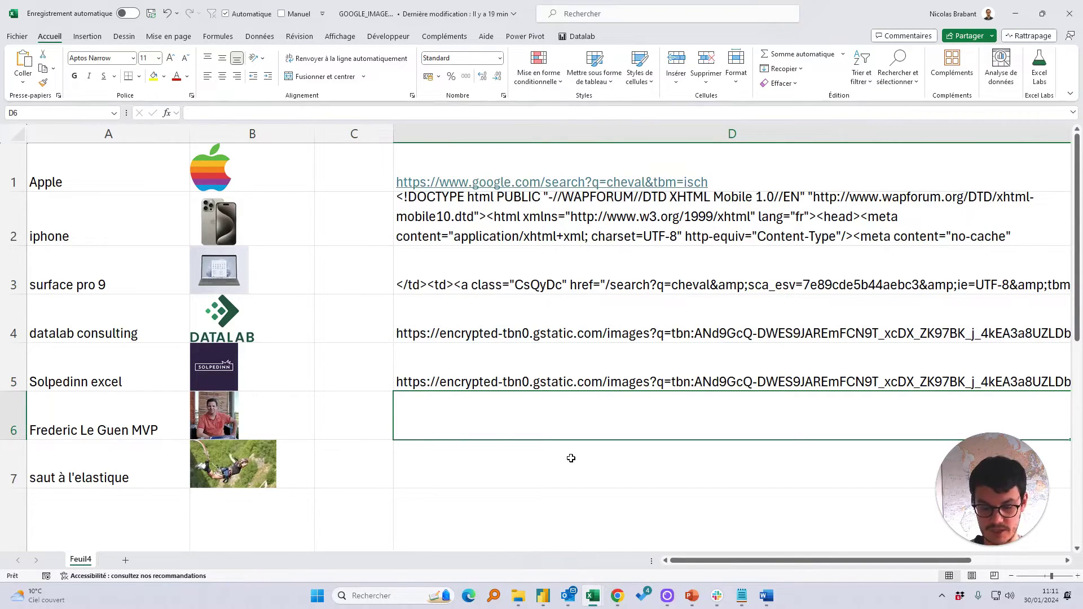
# Enter =IMAGE(D5) in cell D6 to display the picture from the extracted URL.
pyautogui.write('=IMAGE(')
pyautogui.press('Up')
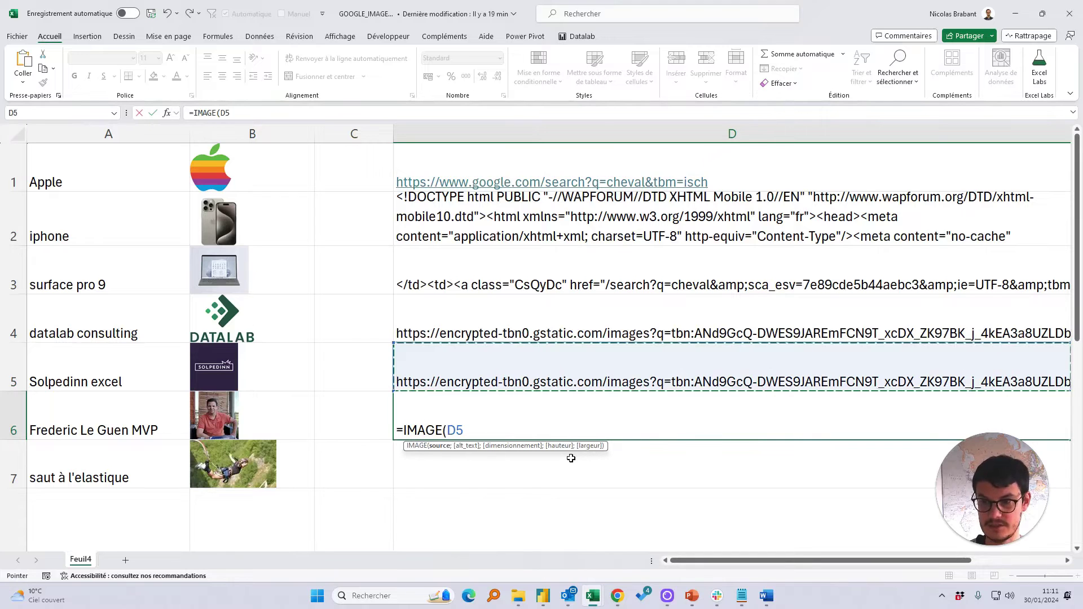
pyautogui.write(')')
pyautogui.press('Return')
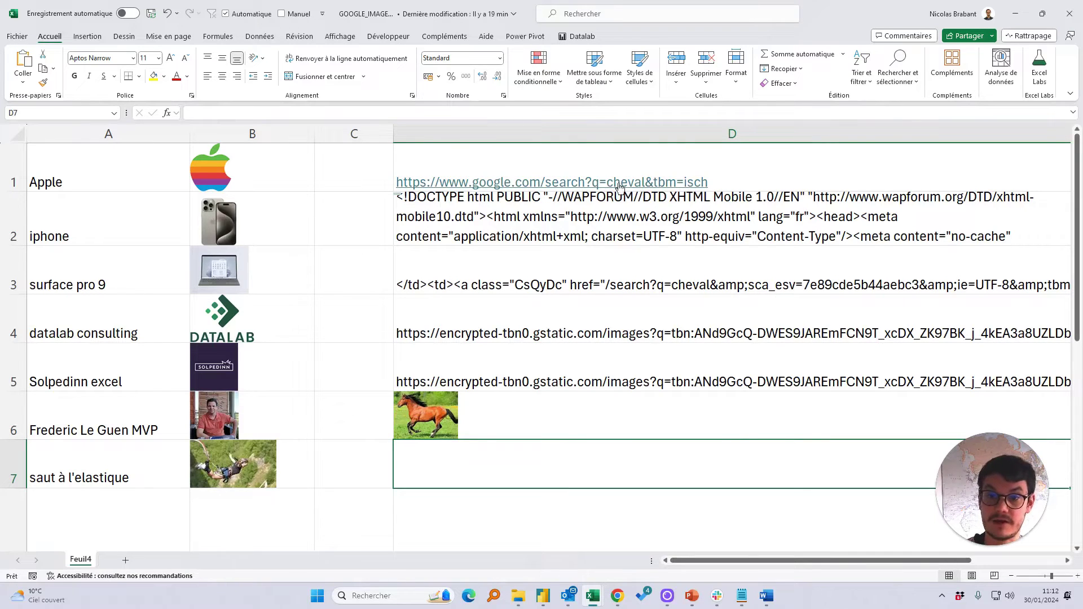
# Copy the TEXTE.AVANT(D4;CAR(34)) expression from cell D5's formula without the equals sign.
pyautogui.doubleClick(493, 407)
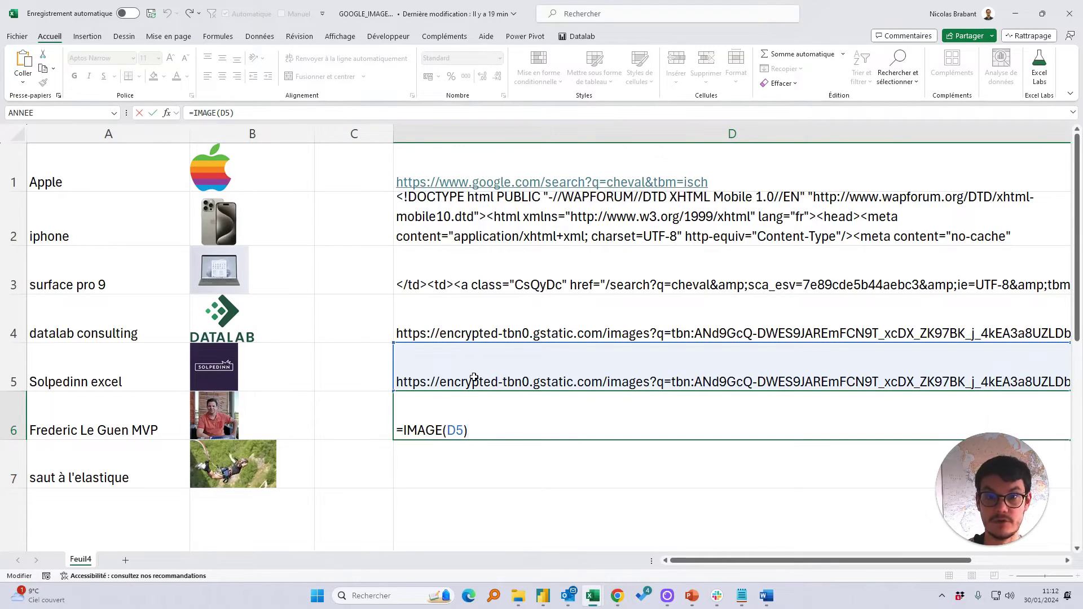
pyautogui.click(459, 390)
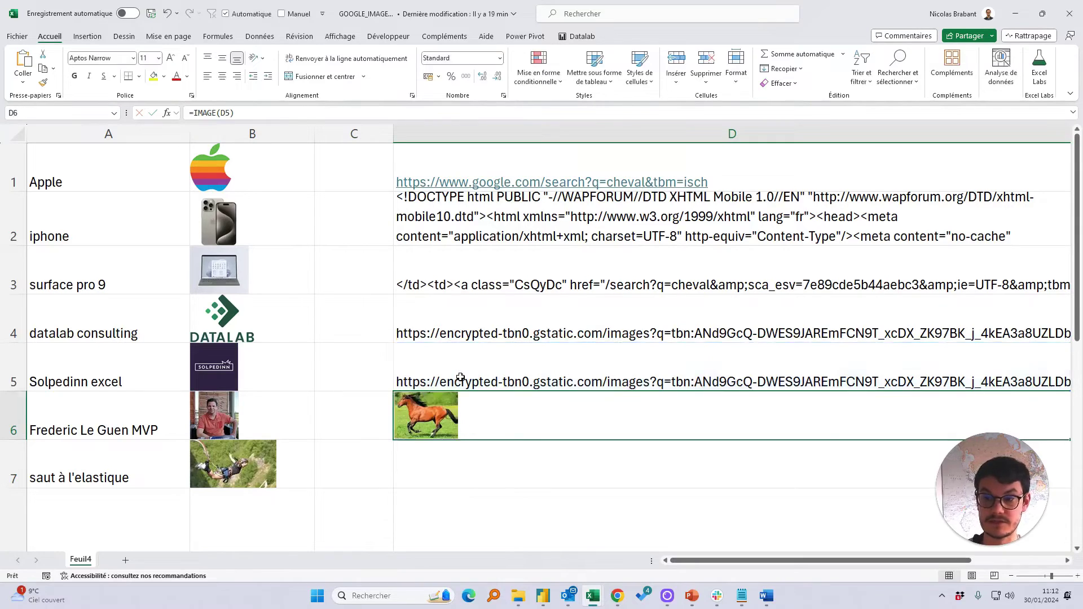
pyautogui.doubleClick(459, 389)
pyautogui.moveTo(561, 383); pyautogui.dragTo(403, 382)
pyautogui.hotkey('ctrl', 'c')
pyautogui.press('Escape')
# Replace the D5 reference in D6's IMAGE formula with TEXTE.AVANT(D4;CAR(34)), pasted without active content, and clear cell D5.
pyautogui.doubleClick(450, 424)
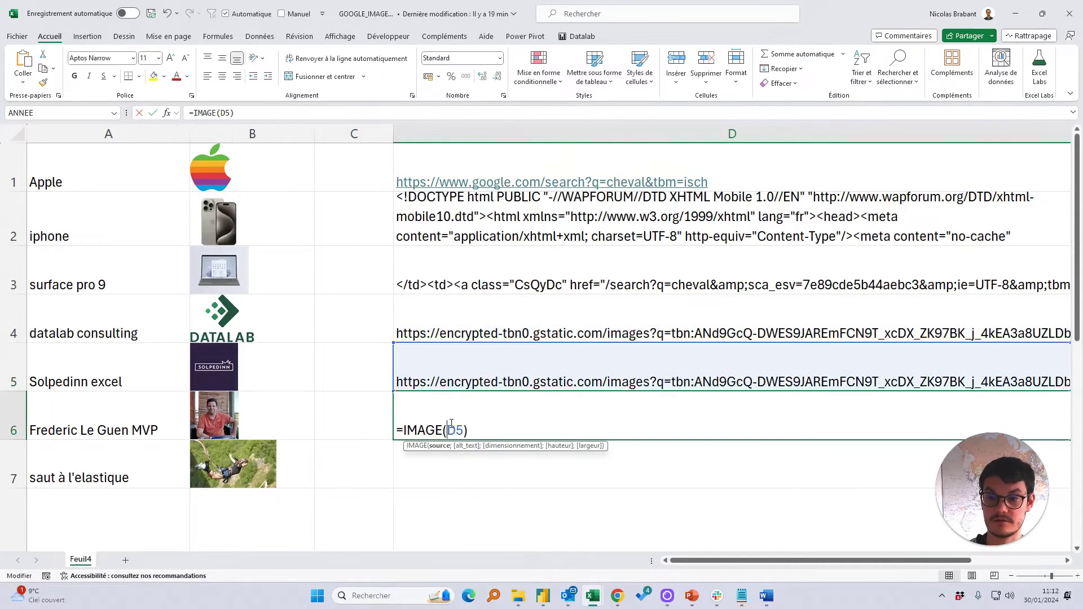
pyautogui.doubleClick(452, 428)
pyautogui.hotkey('ctrl', 'v')
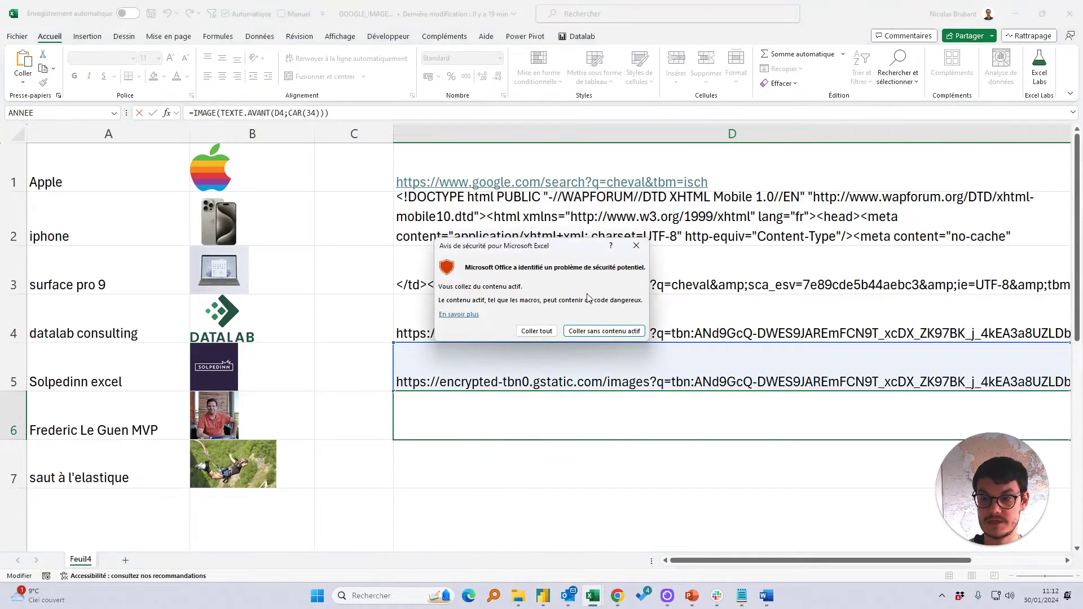
pyautogui.click(604, 332)
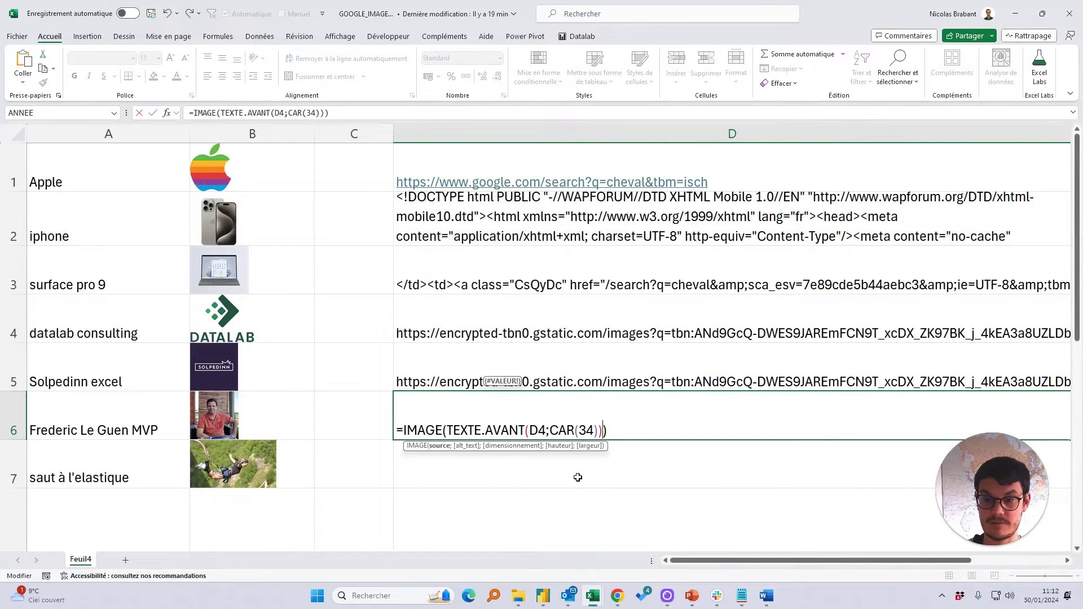
pyautogui.press('Return')
pyautogui.press('Up')
pyautogui.press('Up')
pyautogui.press('Delete')
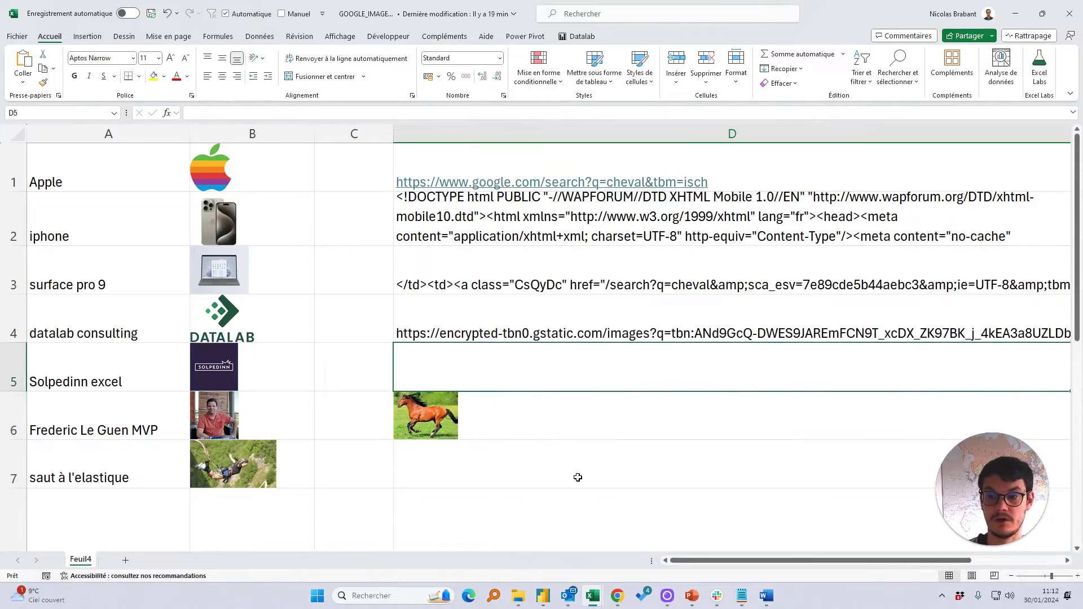
# Copy the TEXTE.APRES(D3;"src="&CAR(34)) expression from cell D4's formula without the equals sign.
pyautogui.press('Up')
pyautogui.doubleClick(529, 311)
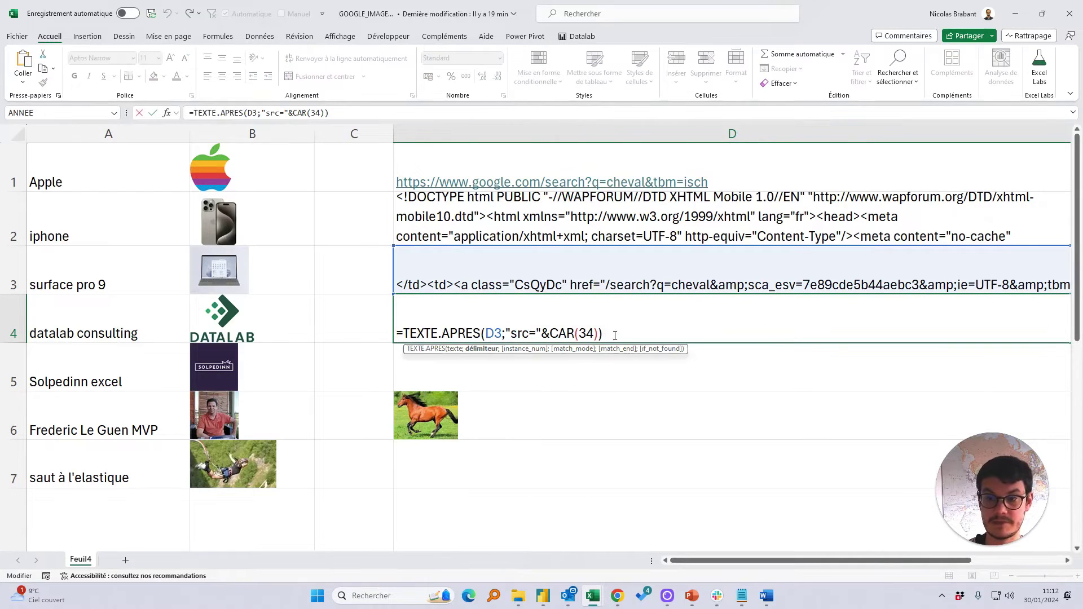
pyautogui.moveTo(605, 334); pyautogui.dragTo(393, 344)
pyautogui.hotkey('ctrl', 'c')
pyautogui.press('Escape')
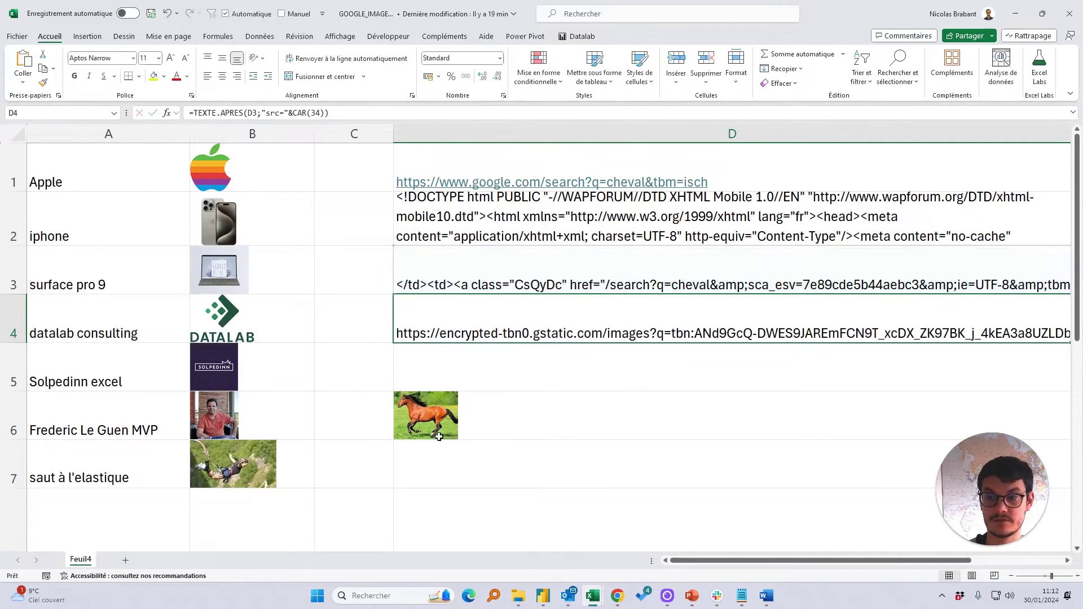
# Replace the D4 reference in D6's formula with TEXTE.APRES(D3;"src="&CAR(34)), pasted without active content, and clear cell D4.
pyautogui.doubleClick(552, 436)
pyautogui.doubleClick(538, 429)
pyautogui.hotkey('ctrl', 'v')
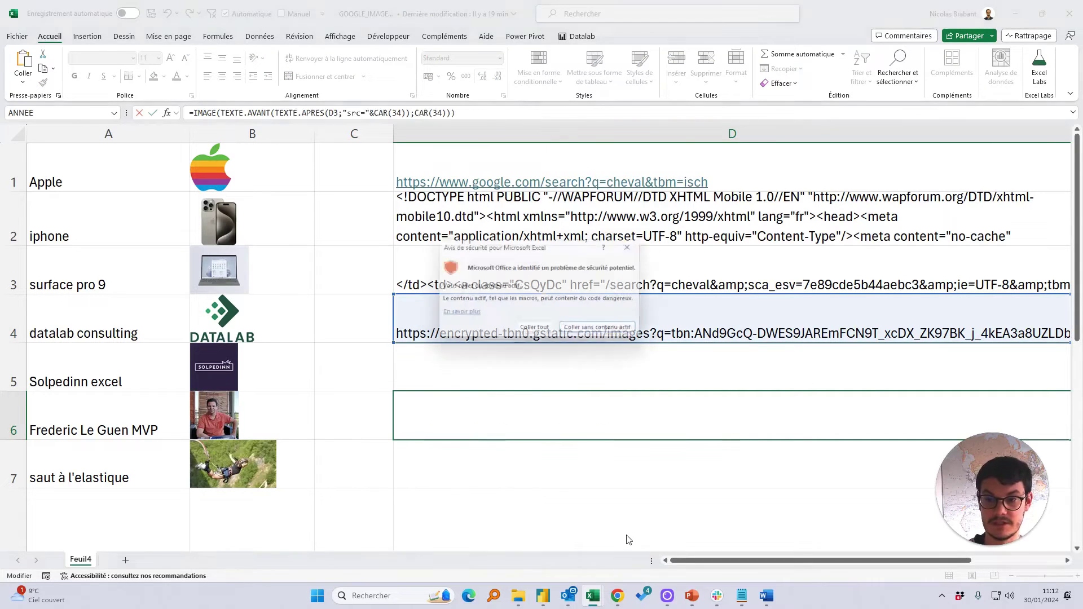
pyautogui.click(604, 334)
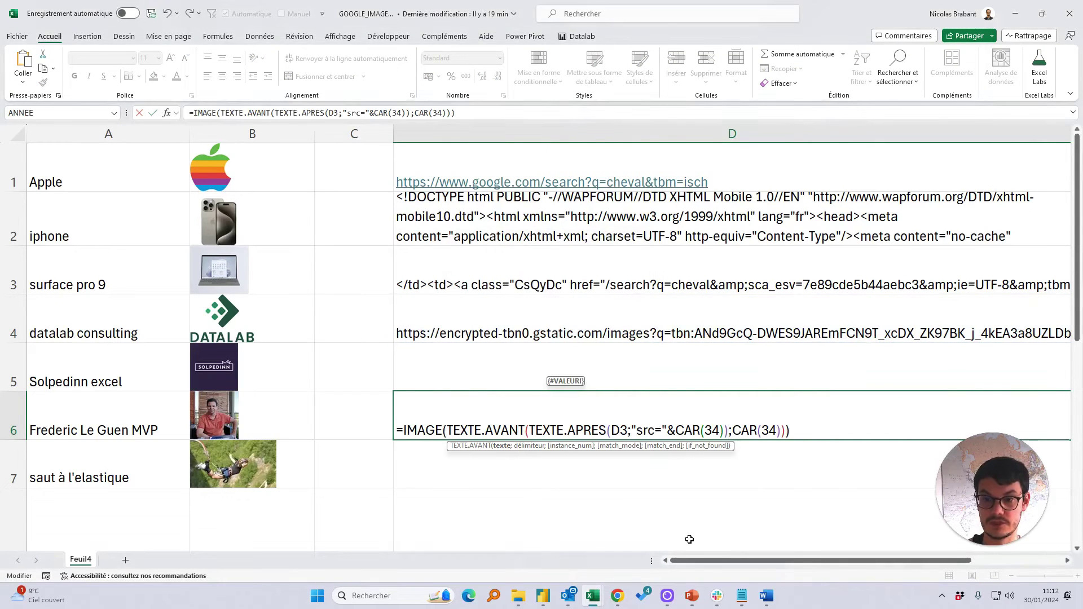
pyautogui.press('Return')
pyautogui.press('Up')
pyautogui.press('Up')
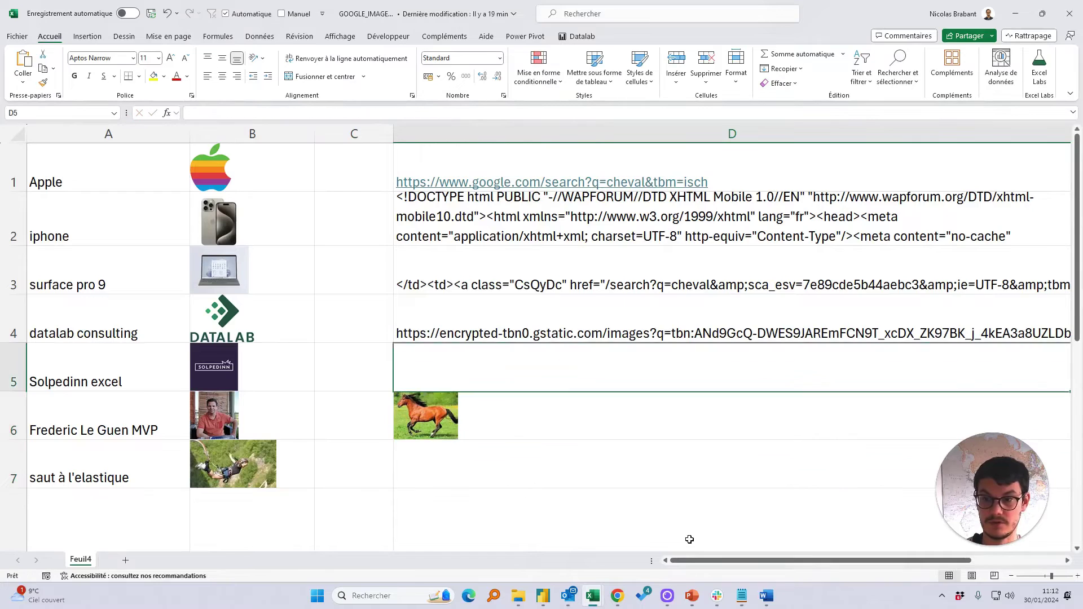
pyautogui.press('Up')
pyautogui.press('Delete')
# Copy the TEXTE.APRES(D2;"IMAGES</span>") expression from cell D3's formula without the equals sign.
pyautogui.press('Up')
pyautogui.doubleClick(576, 278)
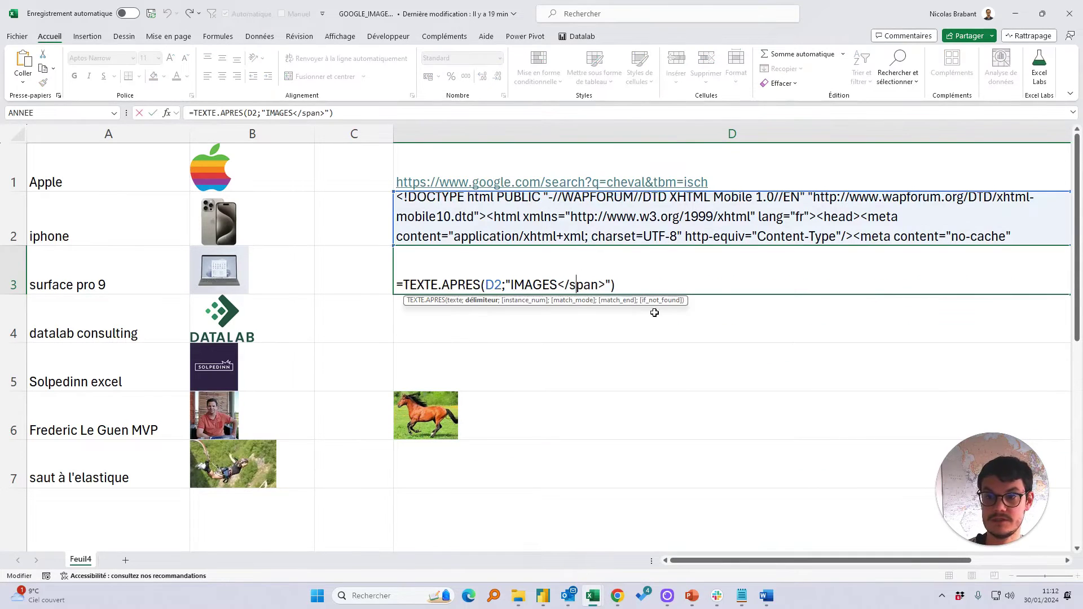
pyautogui.moveTo(615, 285); pyautogui.dragTo(401, 285)
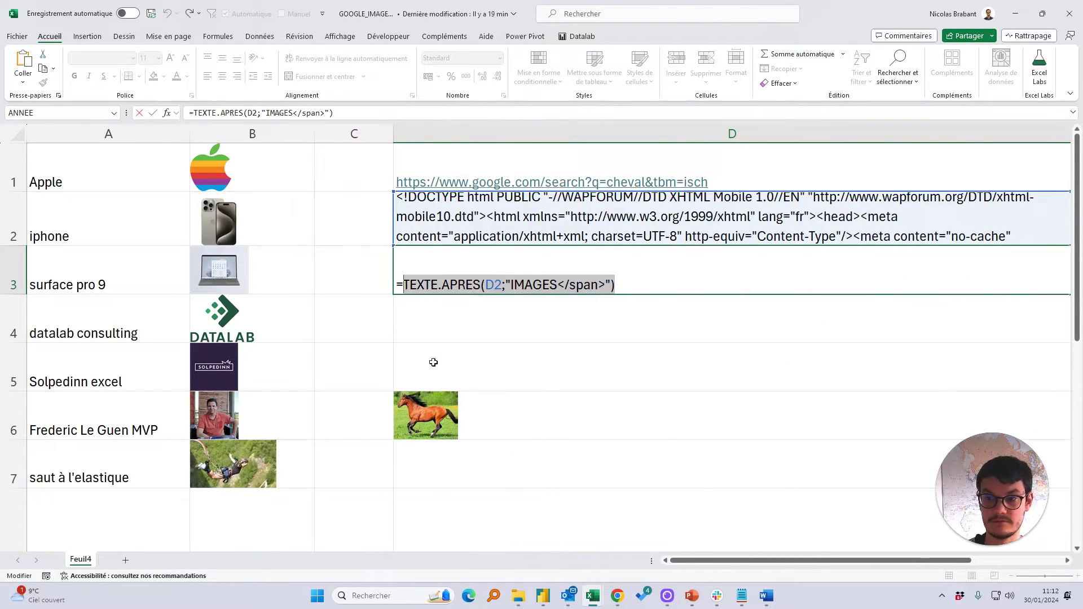
# Replace the D3 reference in D6's formula with TEXTE.APRES(D2;"IMAGES</span>"), and clear cell D3.
pyautogui.click(488, 437)
pyautogui.doubleClick(488, 437)
pyautogui.doubleClick(619, 430)
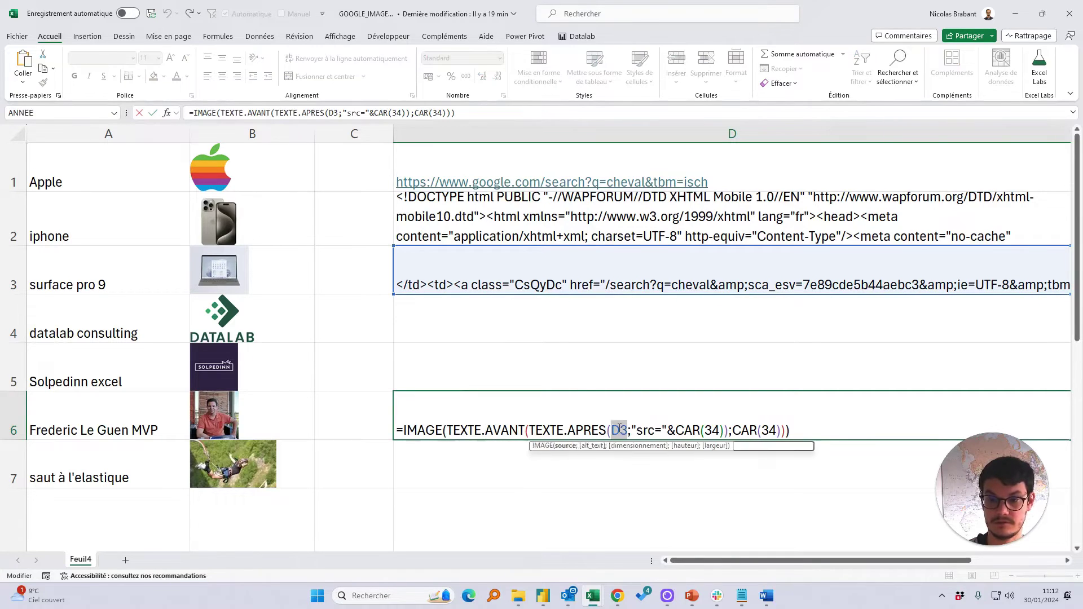
pyautogui.hotkey('ctrl', 'v')
pyautogui.press('Return')
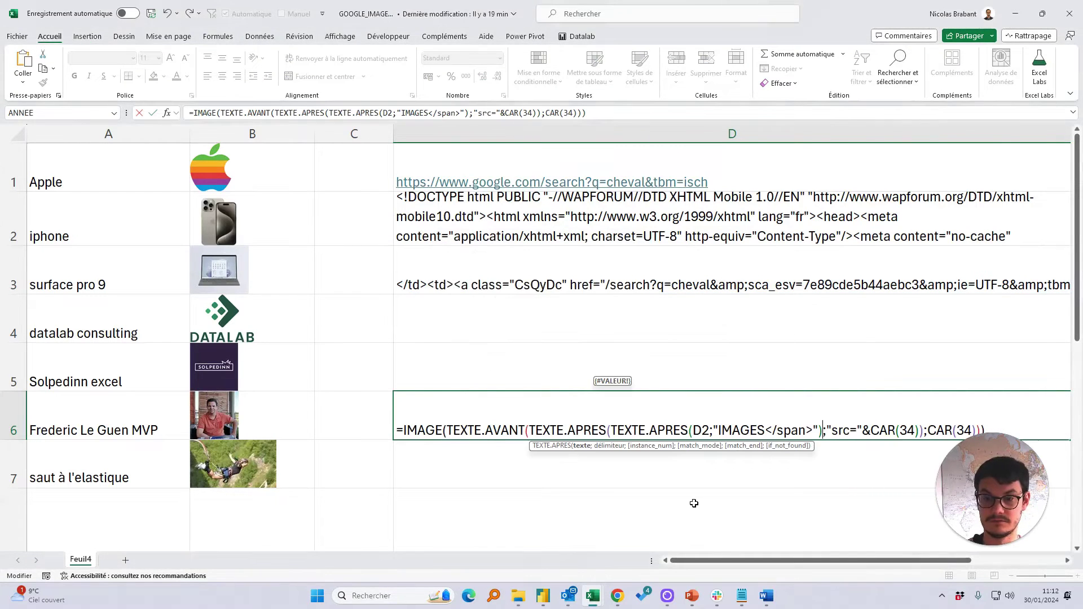
pyautogui.press('Return')
pyautogui.click(520, 290)
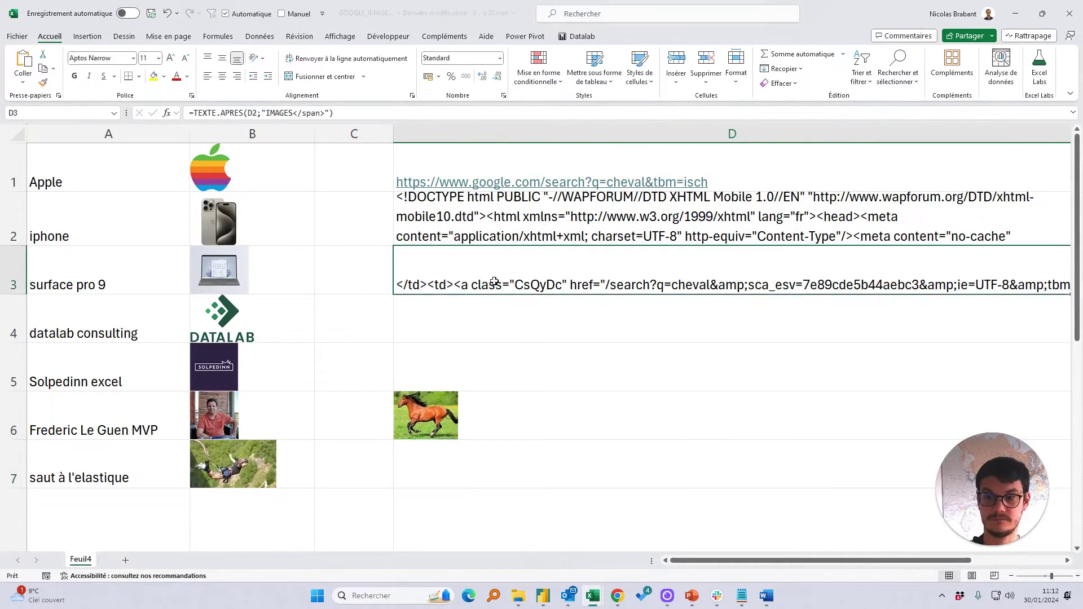
pyautogui.press('Delete')
# Copy the SERVICEWEB(D1) expression from cell D2's formula without the equals sign.
pyautogui.click(475, 226)
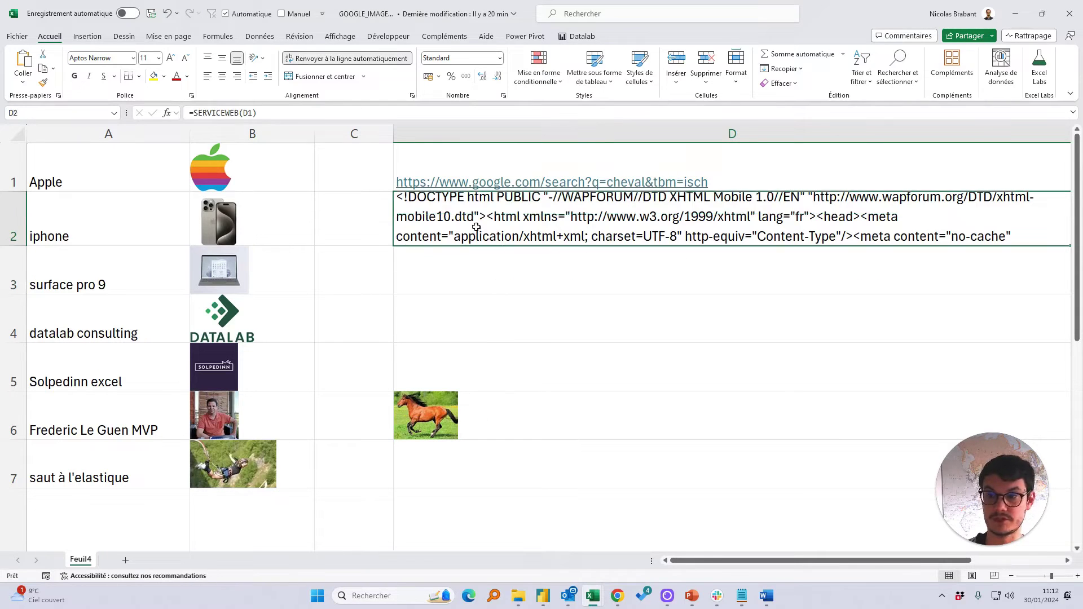
pyautogui.doubleClick(527, 237)
pyautogui.moveTo(527, 237); pyautogui.dragTo(402, 226)
pyautogui.hotkey('ctrl', 'c')
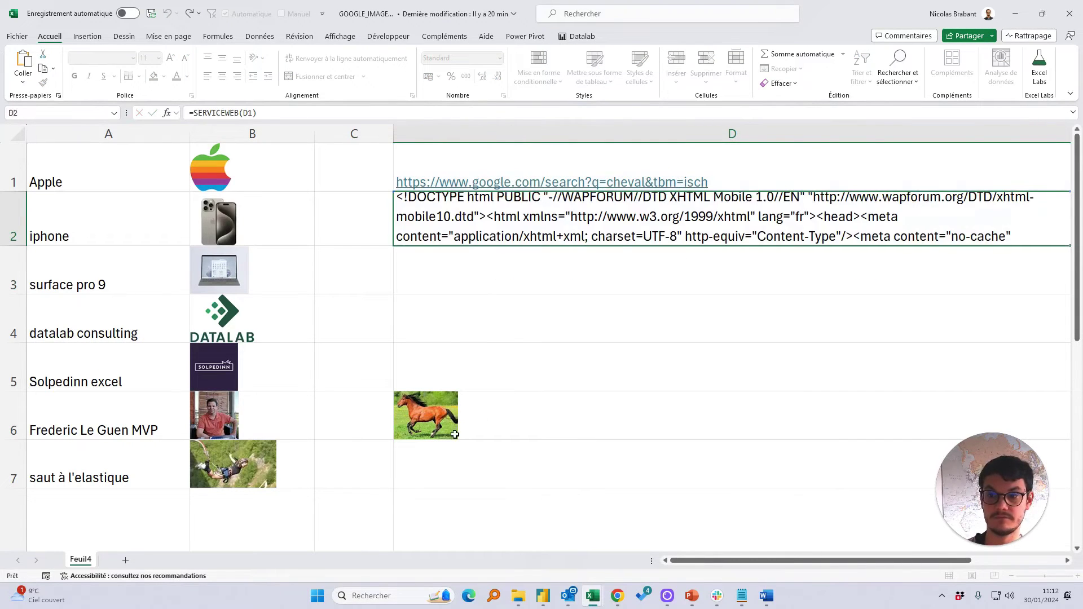
pyautogui.press('Escape')
# Replace the D2 reference in D6's formula with SERVICEWEB(D1), pasted without active content, and clear cell D2.
pyautogui.doubleClick(685, 432)
pyautogui.doubleClick(700, 430)
pyautogui.hotkey('ctrl', 'v')
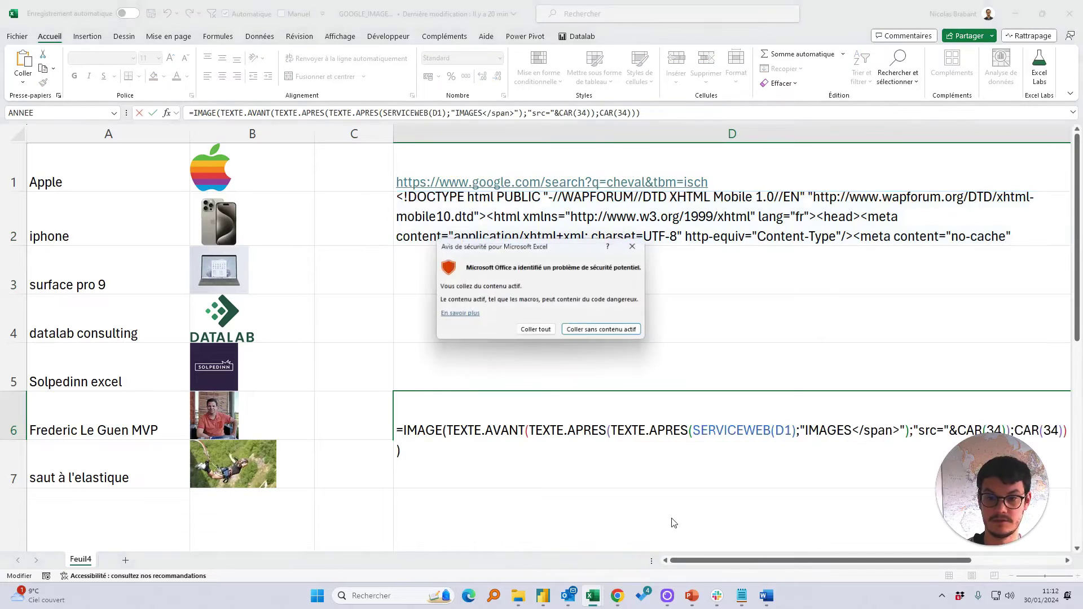
pyautogui.click(584, 330)
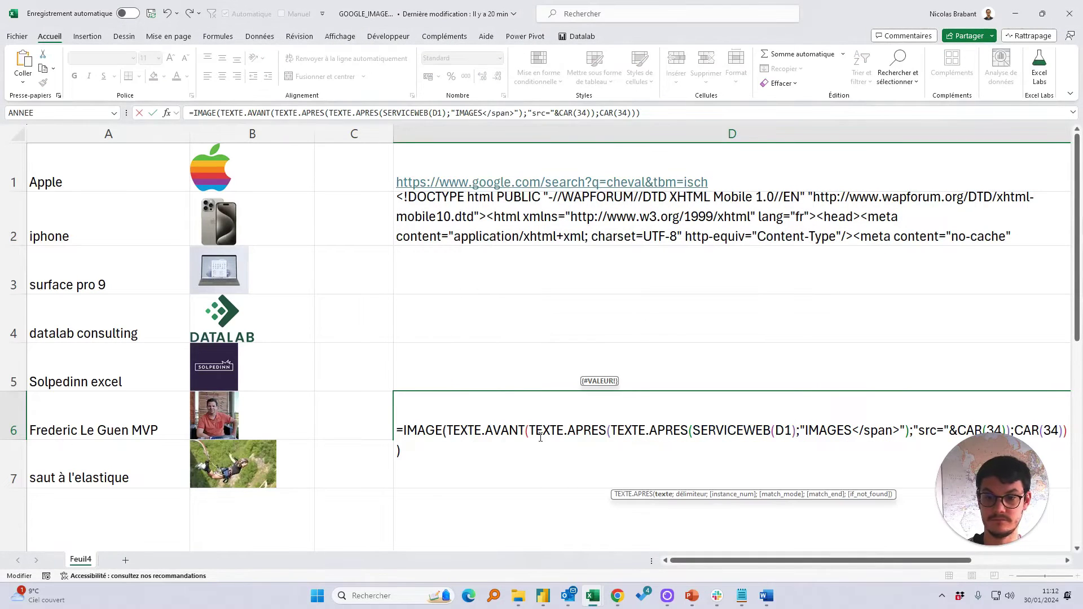
pyautogui.press('Return')
pyautogui.click(463, 243)
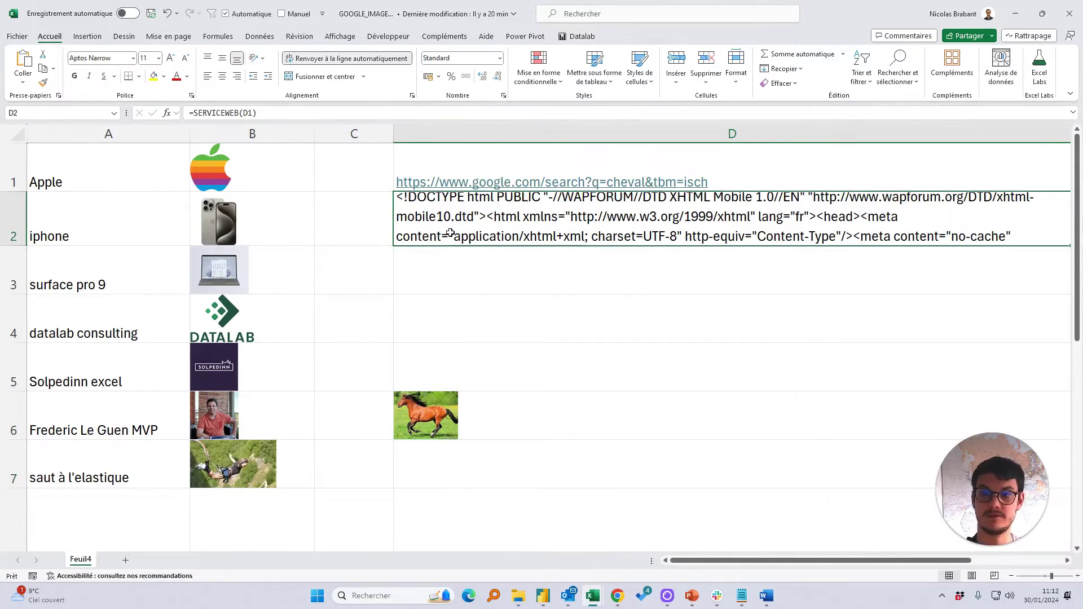
pyautogui.press('Delete')
pyautogui.click(722, 170)
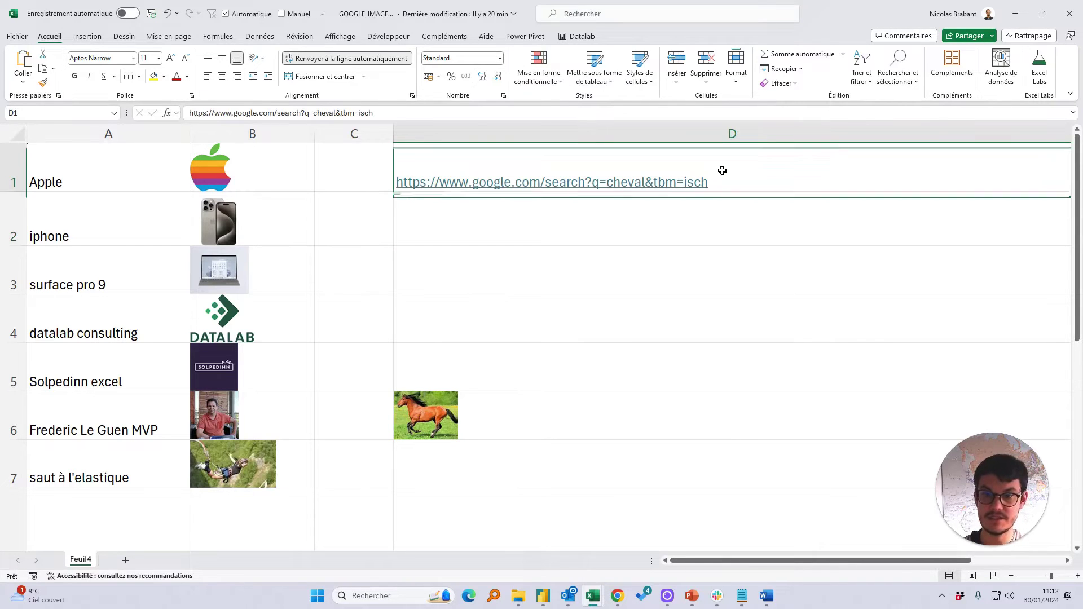
pyautogui.doubleClick(723, 170)
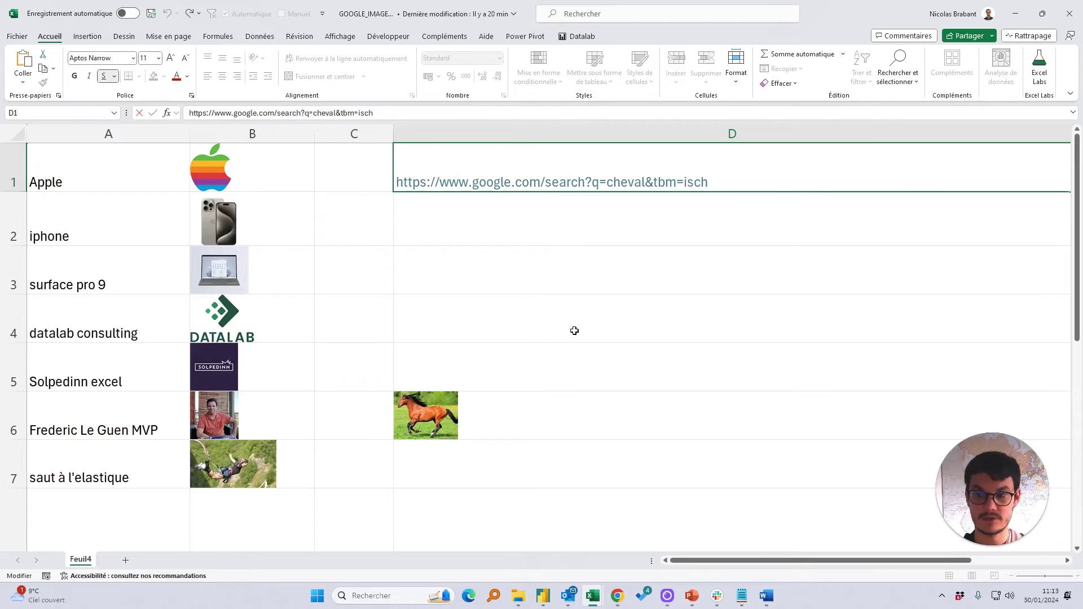
pyautogui.press('Home')
pyautogui.write('="')
pyautogui.click(619, 182)
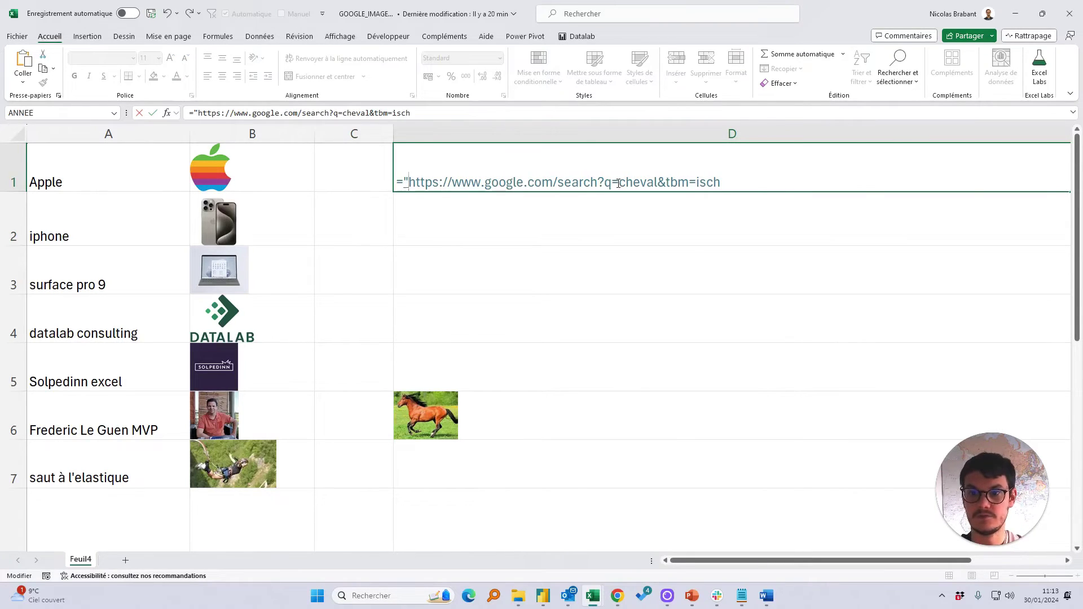
pyautogui.write('"&')
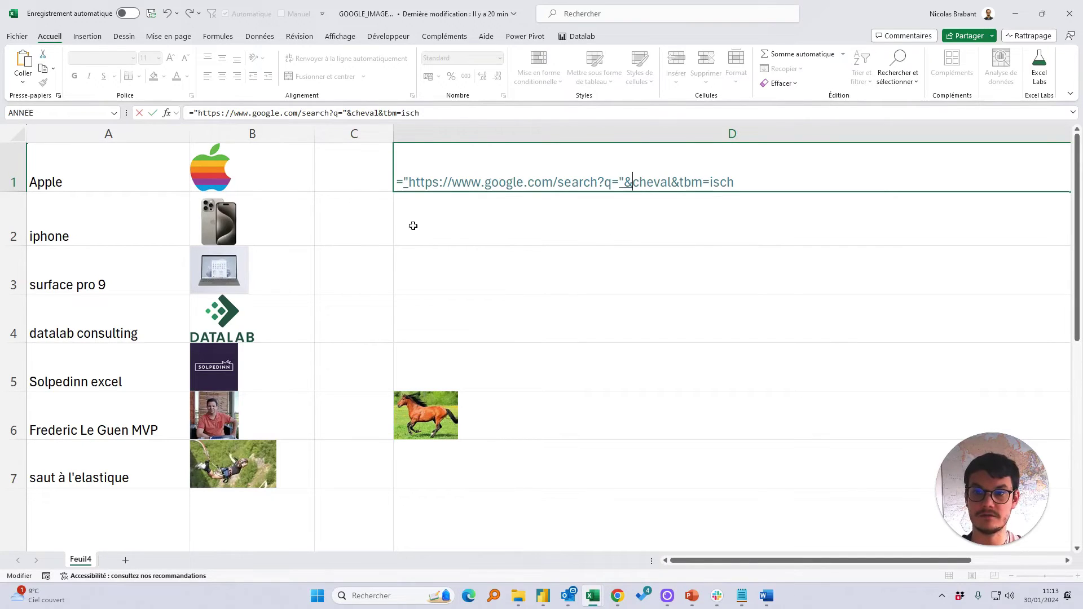
pyautogui.click(88, 177)
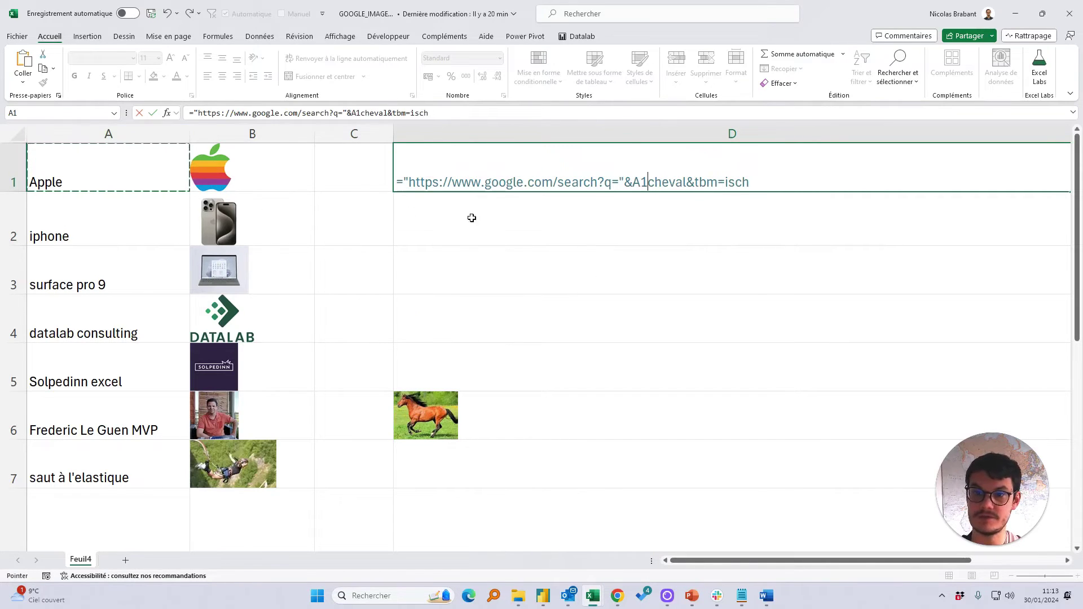
# Remove the word cheval from D1's formula and append &"&tbm=isch" as quoted text after the A1 reference.
pyautogui.write('&"')
pyautogui.press('Delete')
pyautogui.press('Delete')
pyautogui.press('Delete')
pyautogui.press('Delete')
pyautogui.press('Delete')
pyautogui.press('Delete')
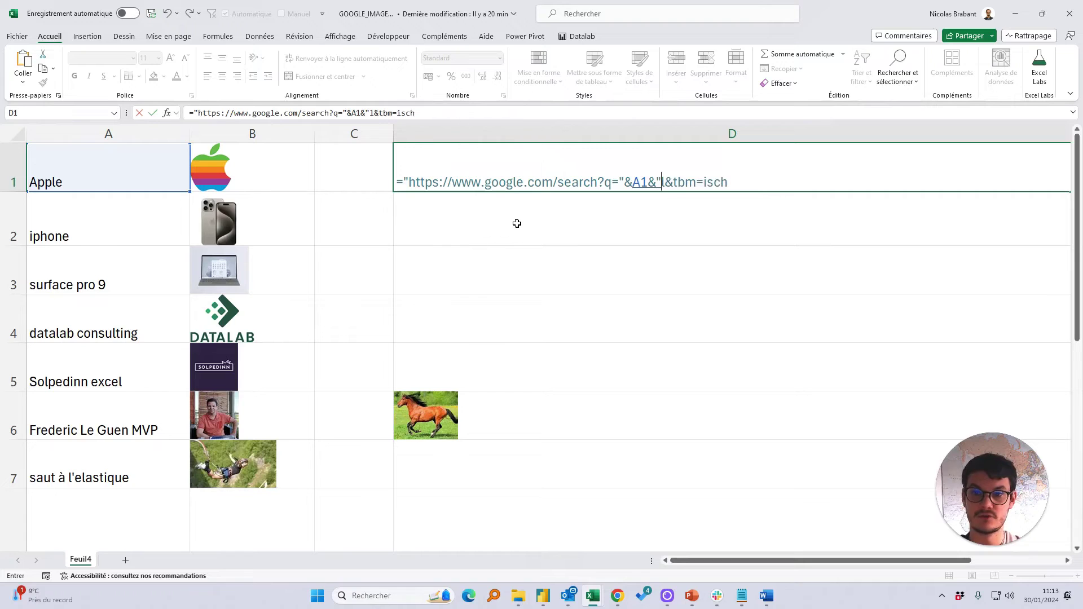
pyautogui.click(771, 180)
pyautogui.write('"')
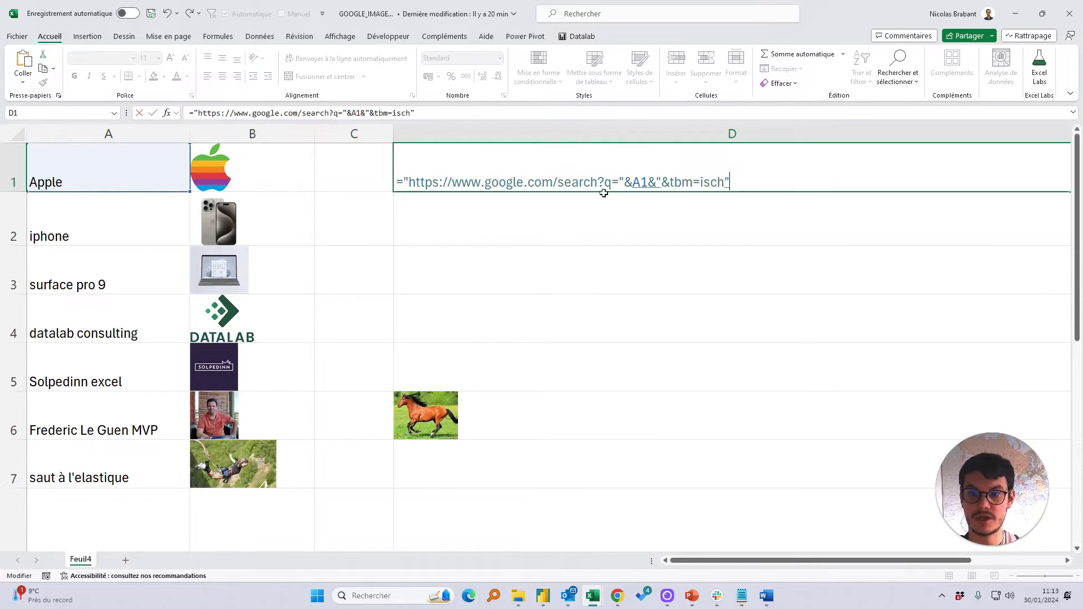
pyautogui.moveTo(625, 182); pyautogui.dragTo(650, 180)
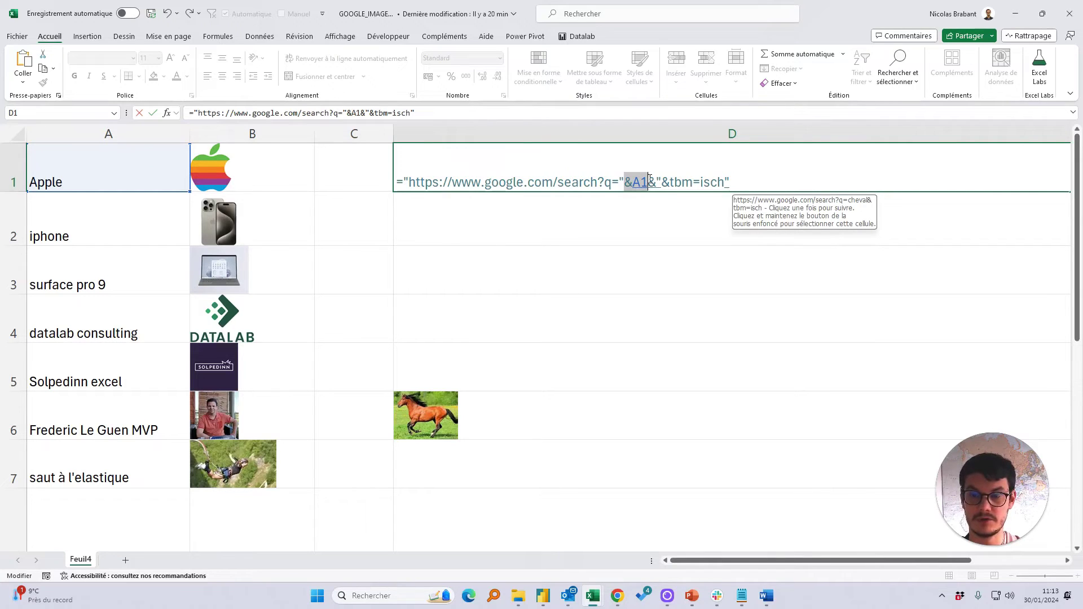
pyautogui.click(735, 181)
pyautogui.press('Return')
pyautogui.click(737, 185)
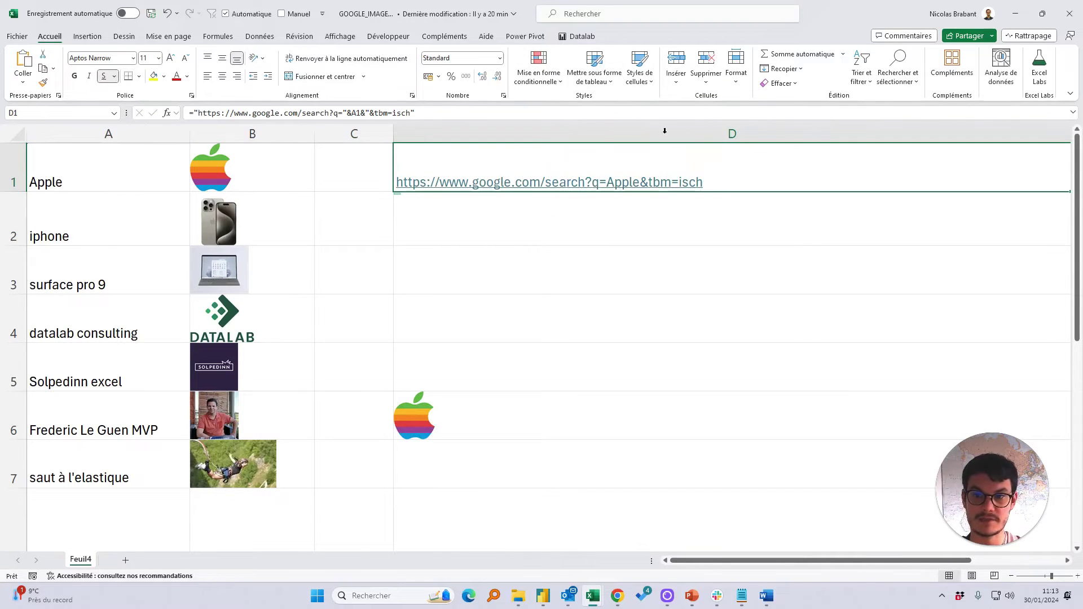
pyautogui.doubleClick(725, 179)
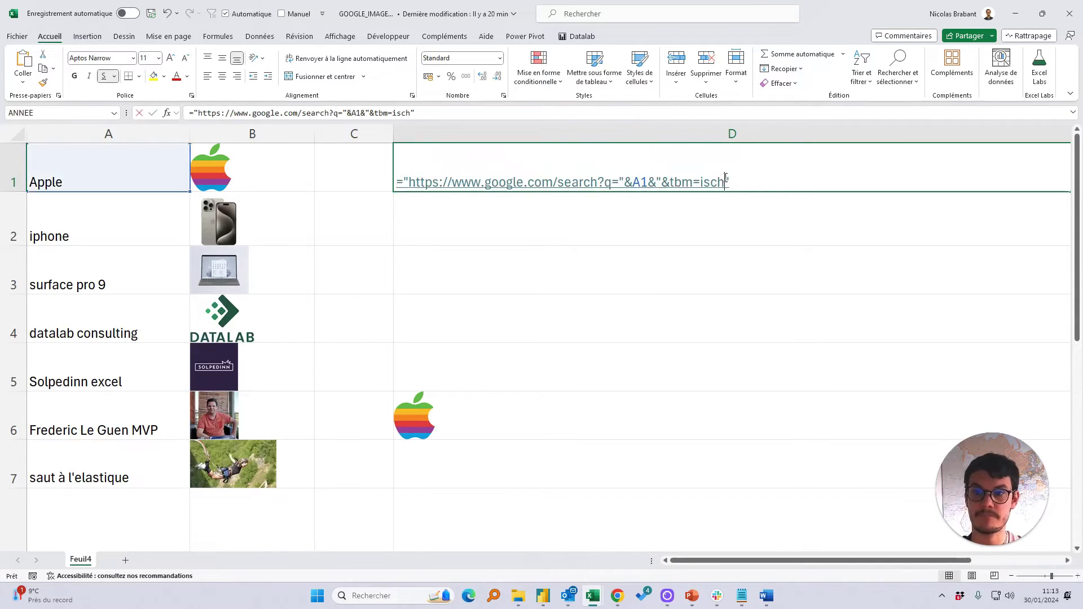
pyautogui.moveTo(730, 180); pyautogui.dragTo(404, 182)
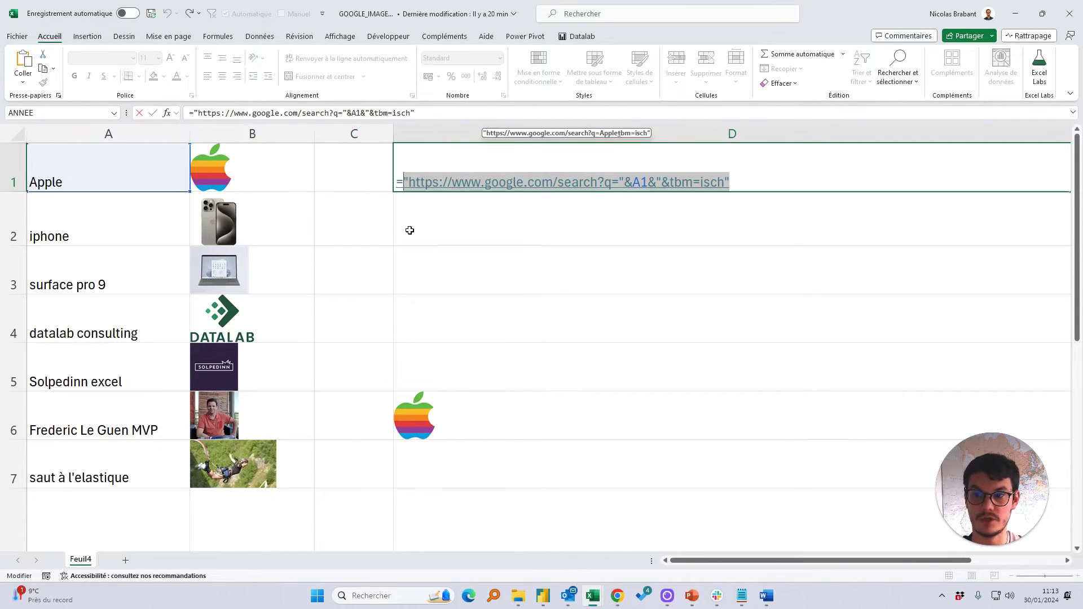
pyautogui.press('Escape')
pyautogui.doubleClick(460, 399)
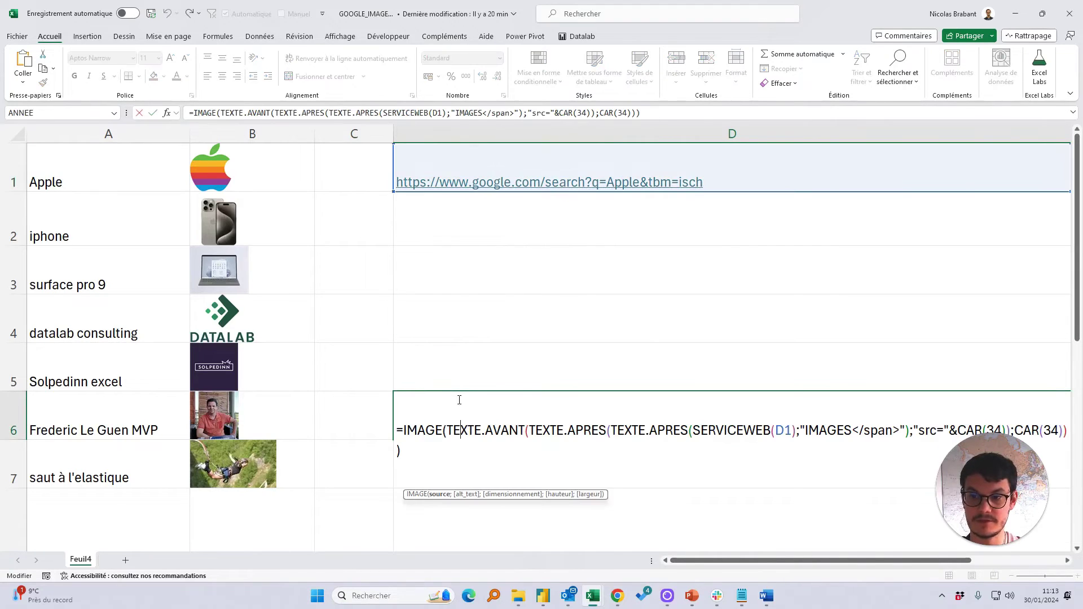
pyautogui.scroll(-2, 705, 382)
pyautogui.doubleClick(786, 316)
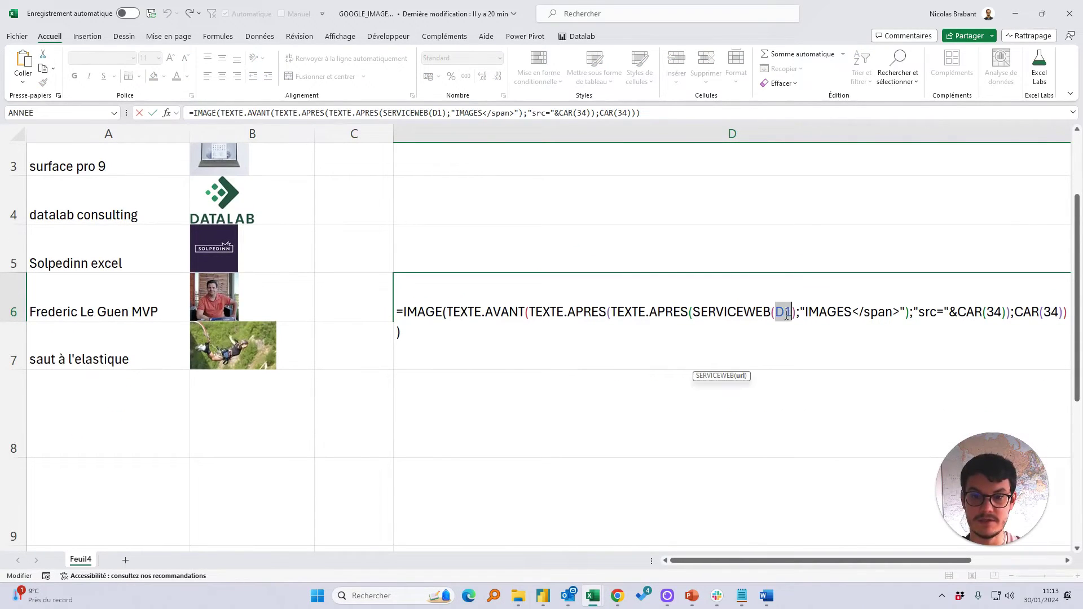
pyautogui.hotkey('ctrl', 'v')
pyautogui.press('Return')
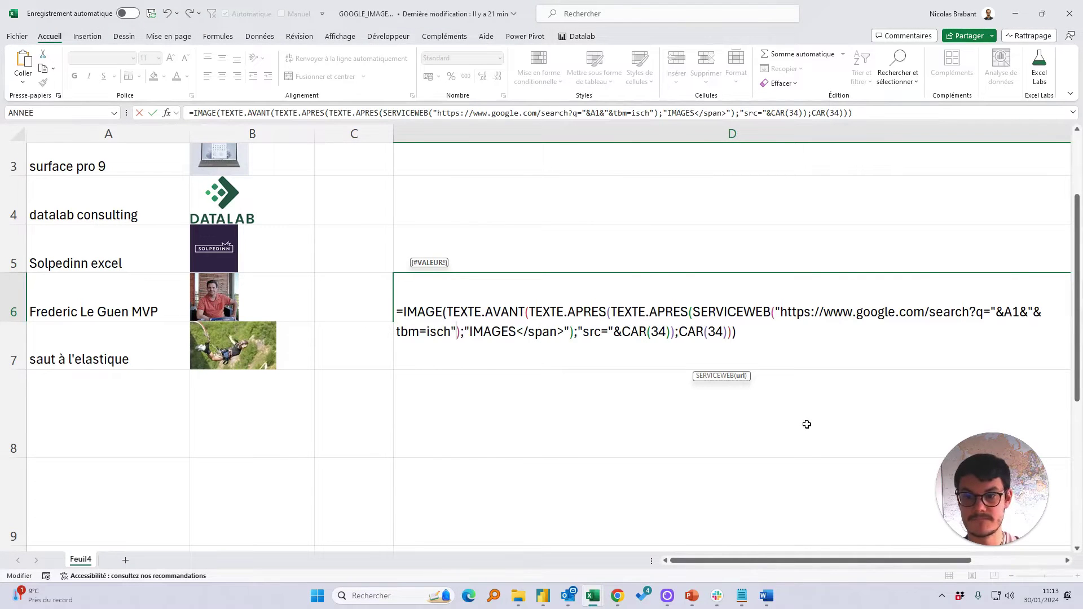
pyautogui.press('Return')
# Clear cell D1 and move the complete IMAGE formula from D6 into D1.
pyautogui.scroll(1, 768, 389)
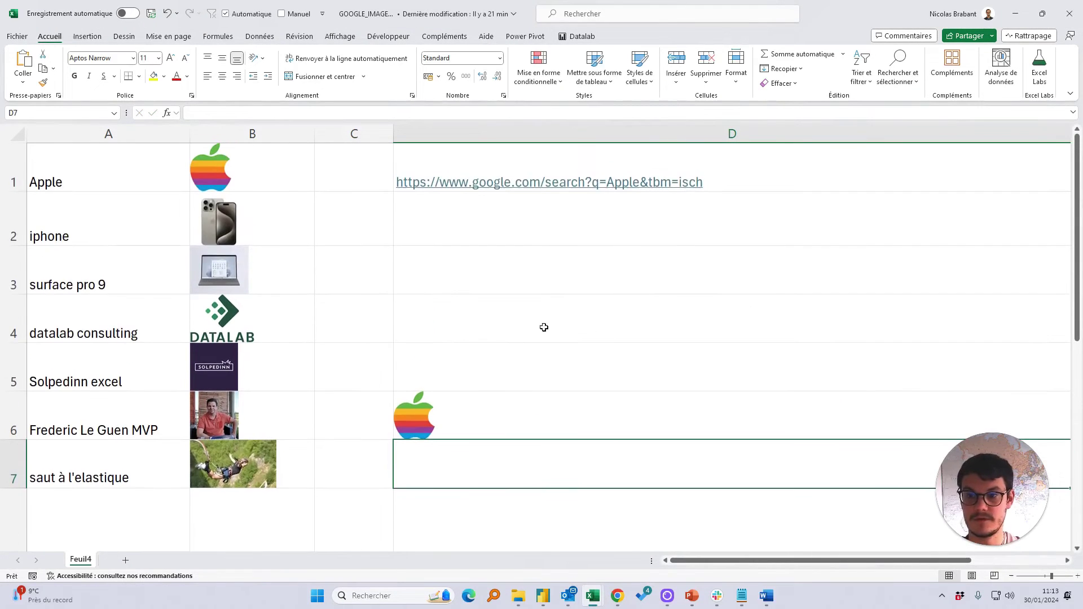
pyautogui.click(459, 401)
pyautogui.click(720, 176)
pyautogui.press('Delete')
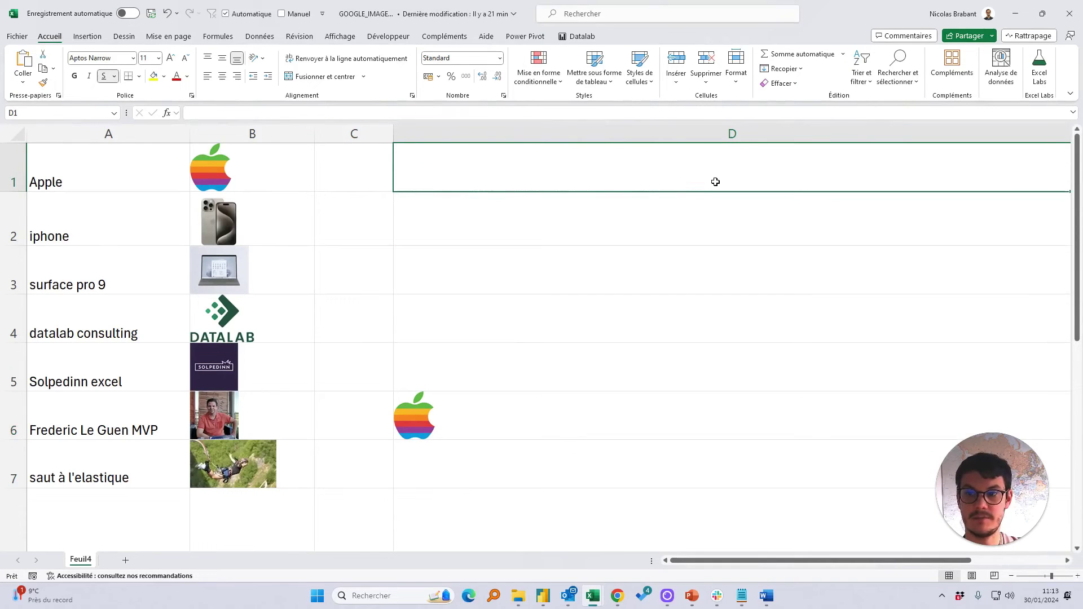
pyautogui.click(454, 421)
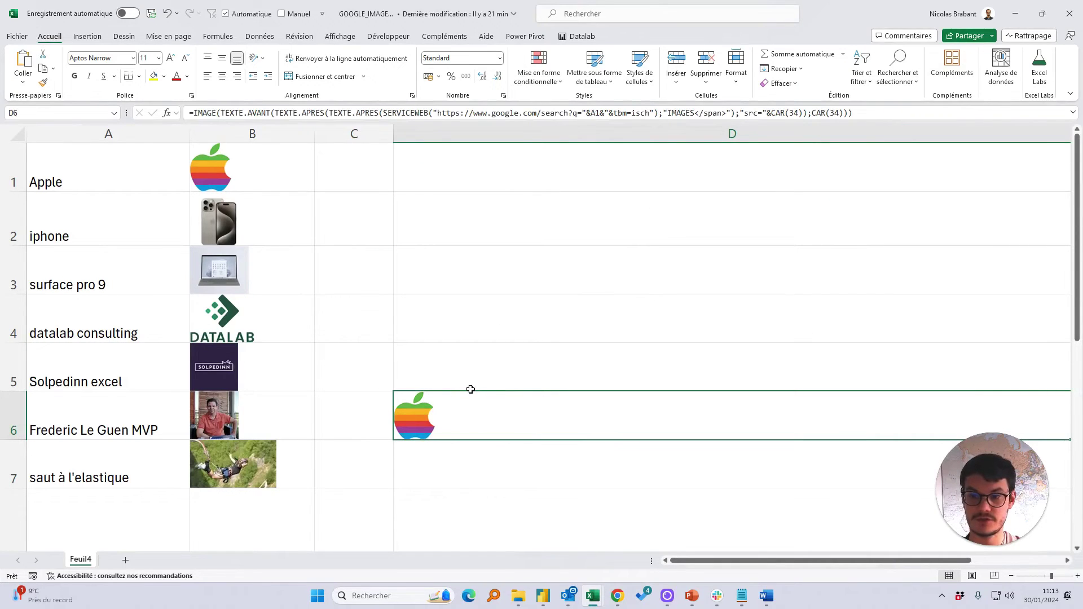
pyautogui.moveTo(467, 392); pyautogui.dragTo(462, 160)
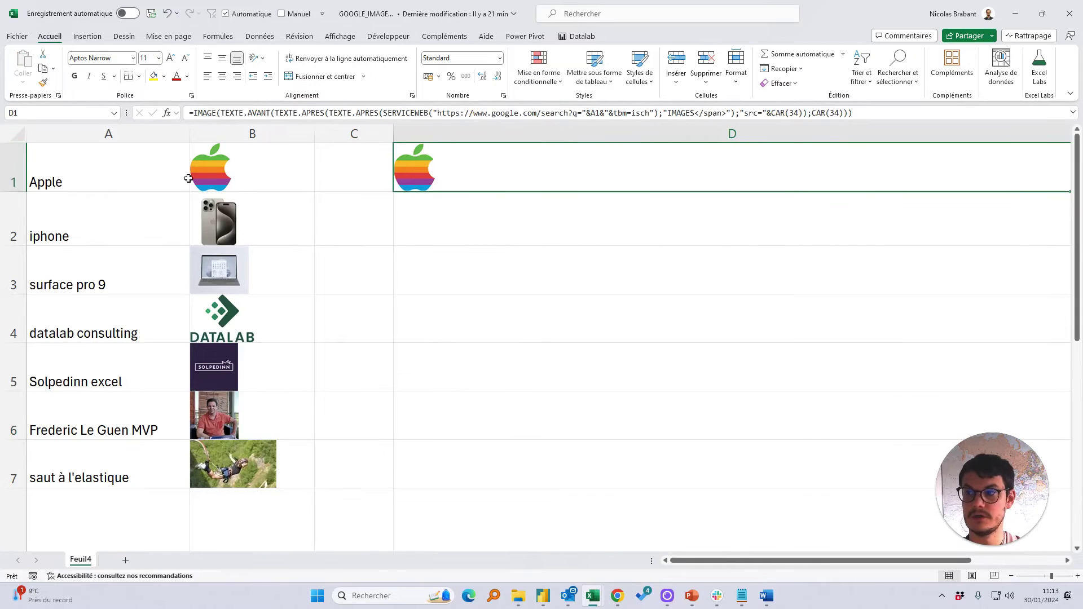
# Insert LAMBDA(mot_cle; in front of IMAGE in cell D1's formula.
pyautogui.doubleClick(485, 169)
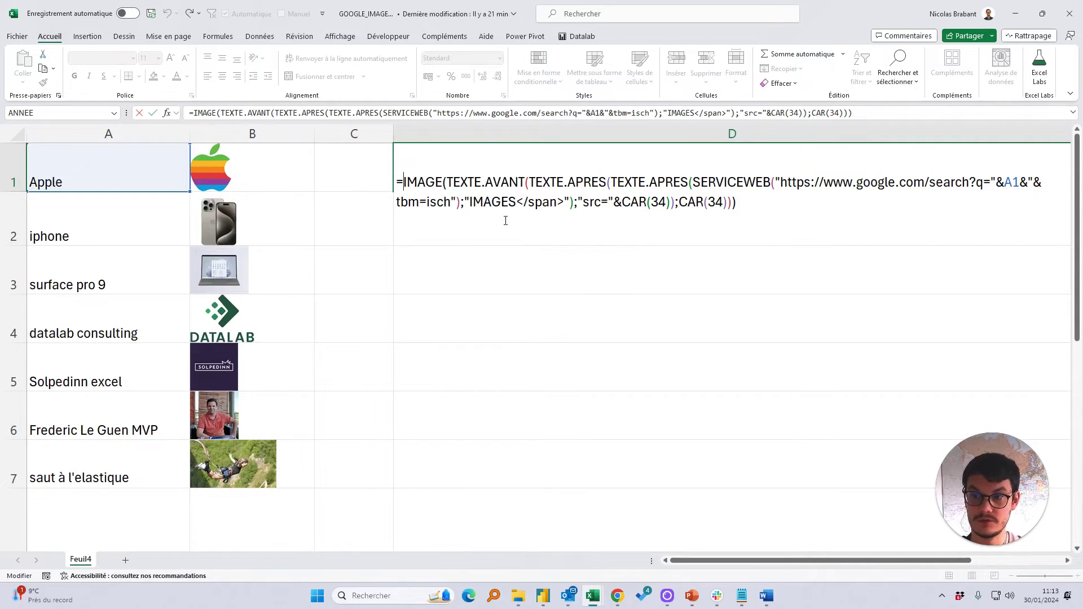
pyautogui.write('LAMBDA')
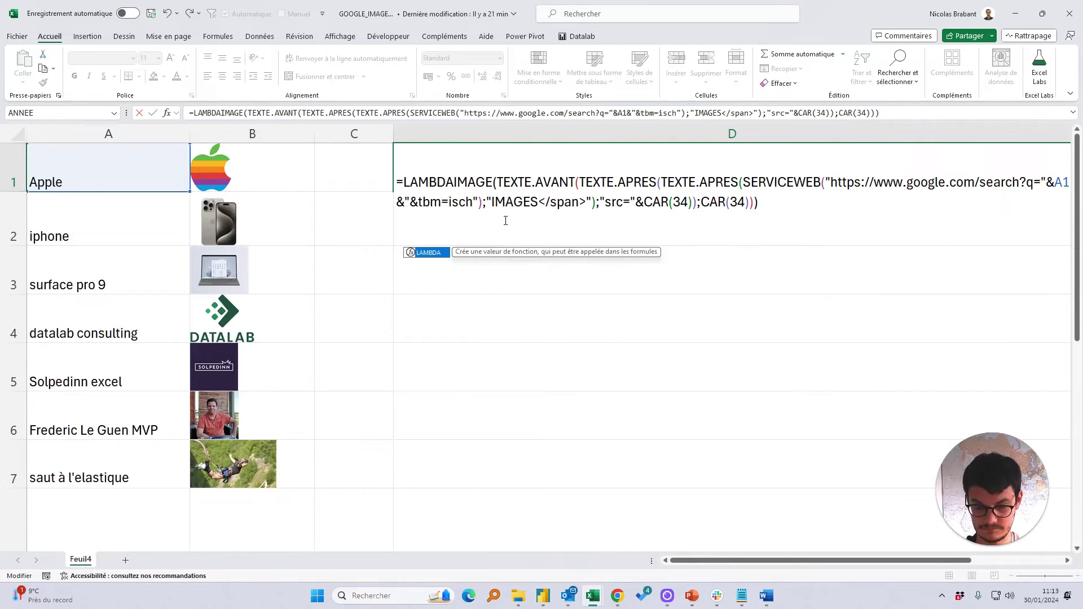
pyautogui.write('(')
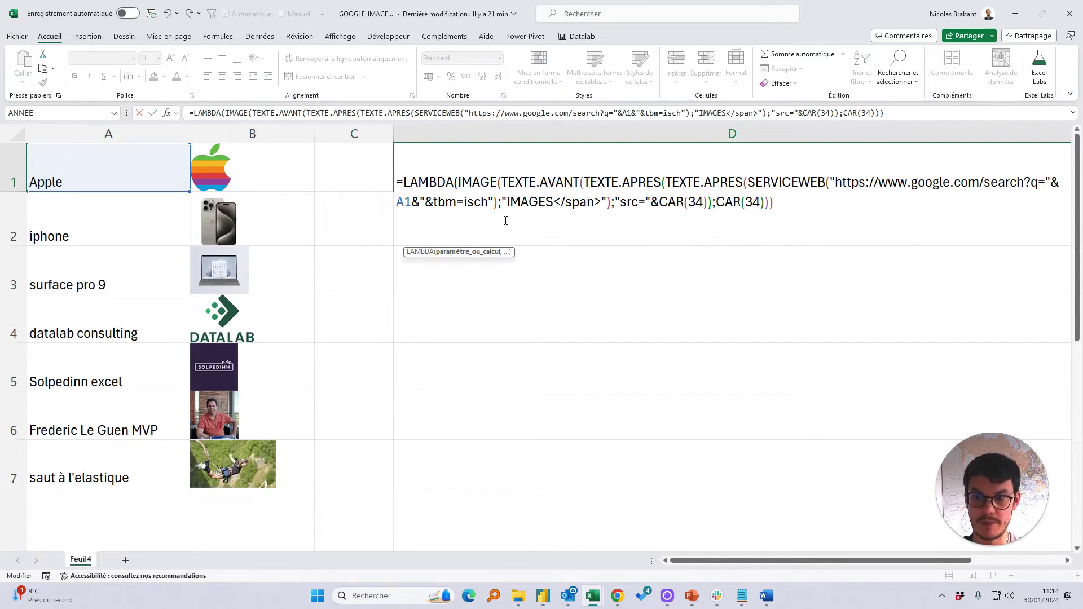
pyautogui.write('mot_')
pyautogui.write('cle;')
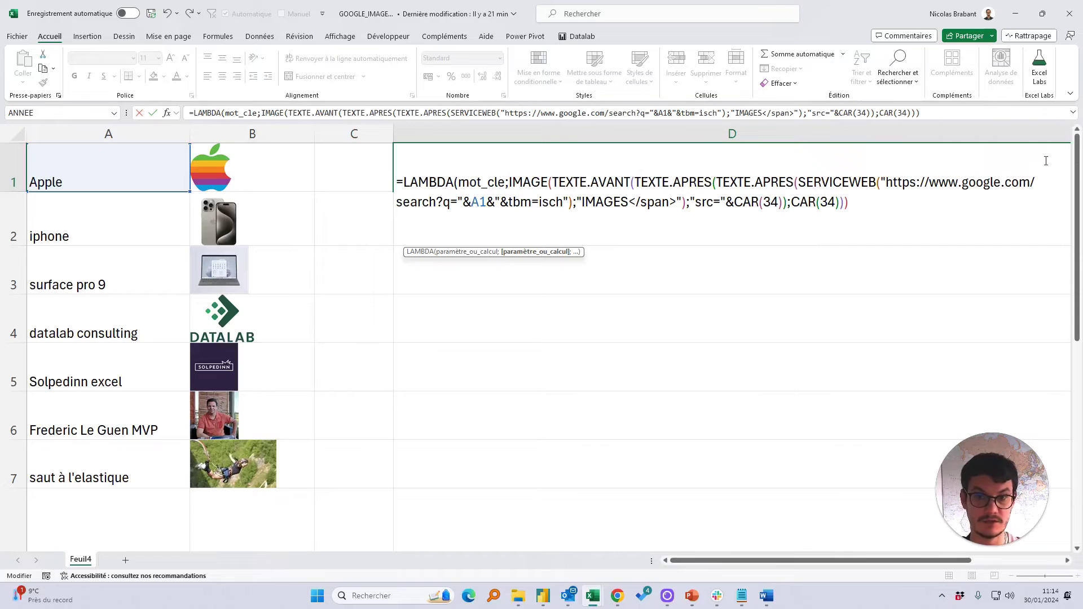
# Replace the A1 reference in D1's LAMBDA formula with mot_cle and add the closing parenthesis.
pyautogui.doubleClick(478, 202)
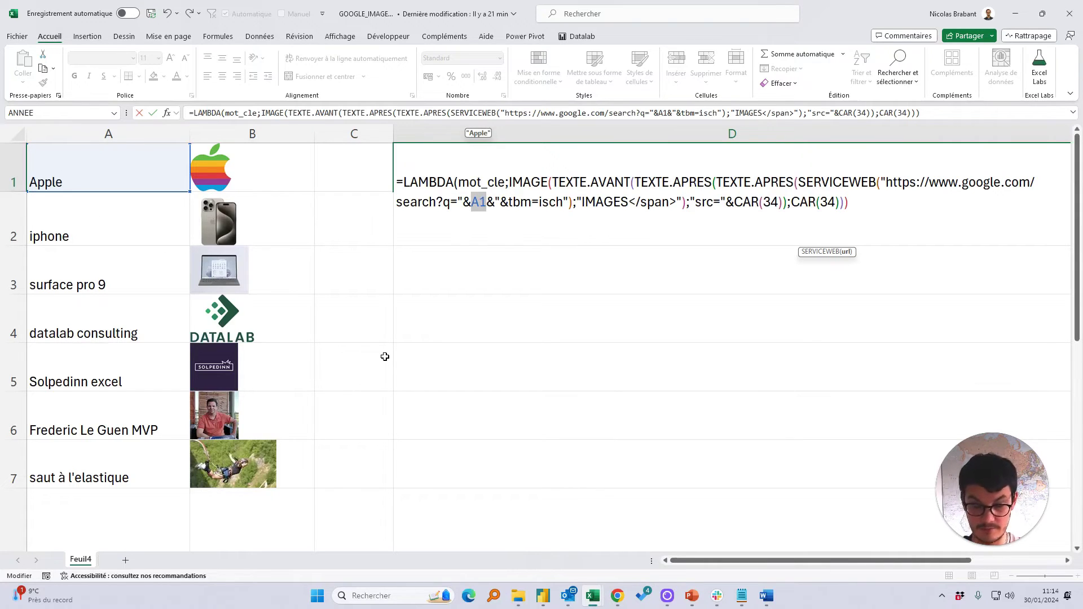
pyautogui.write('mot_cle')
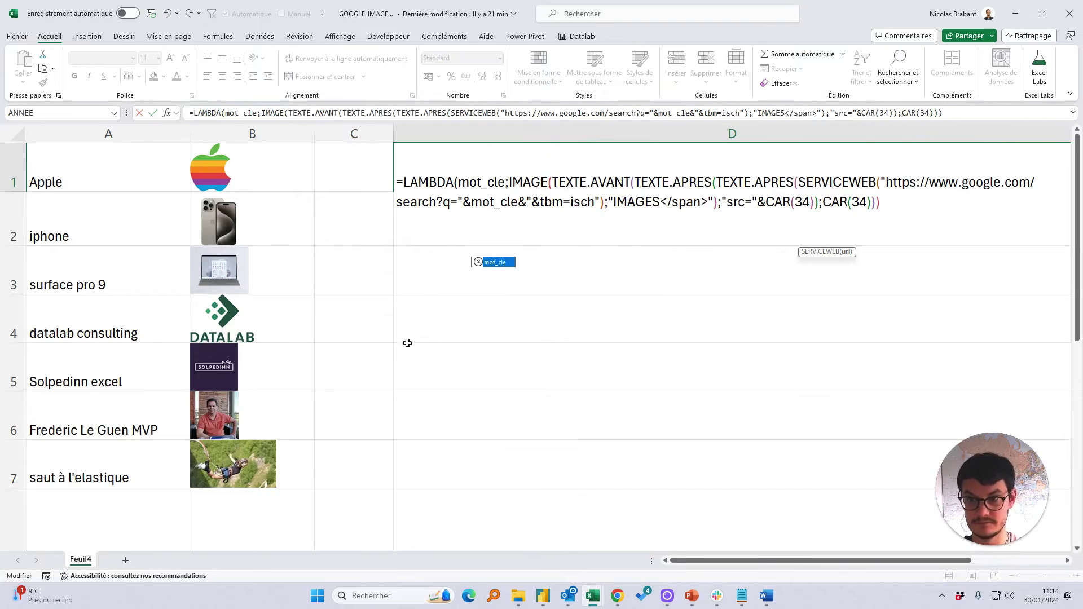
pyautogui.click(895, 197)
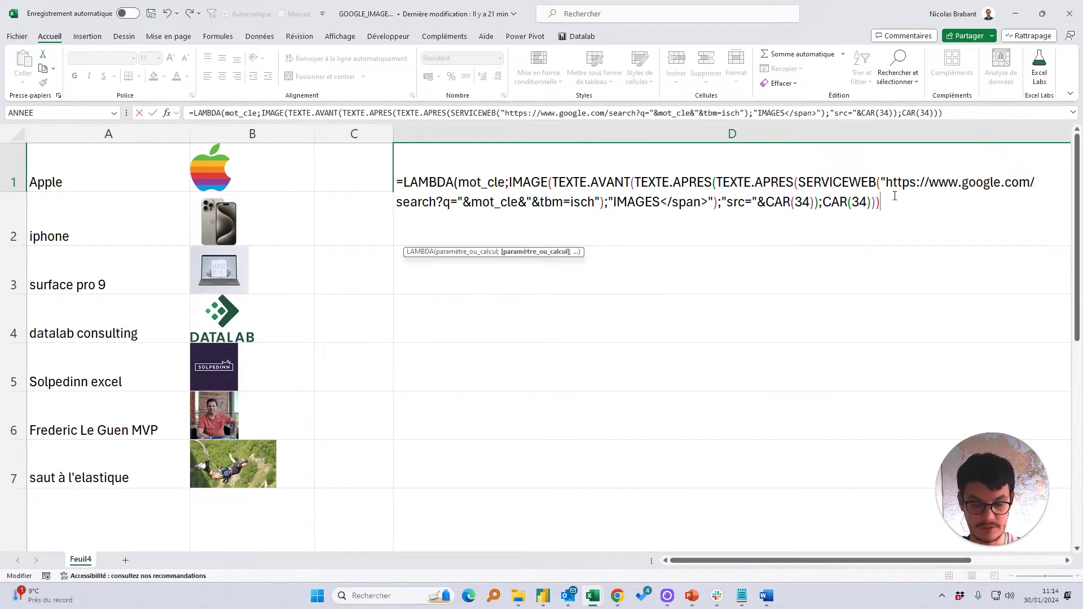
pyautogui.write(')')
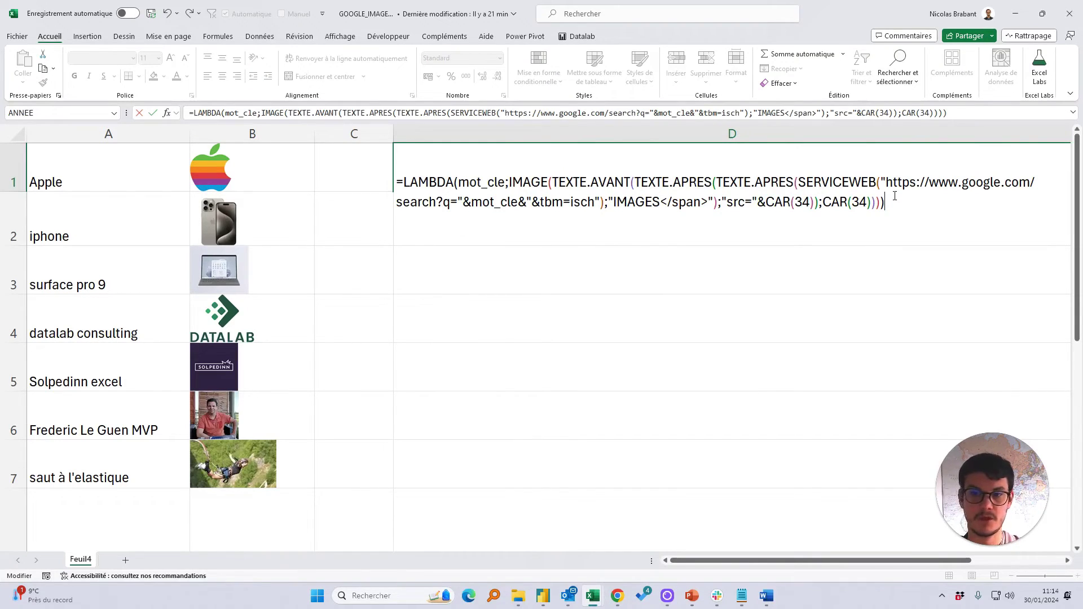
pyautogui.hotkey('ctrl', 'Return')
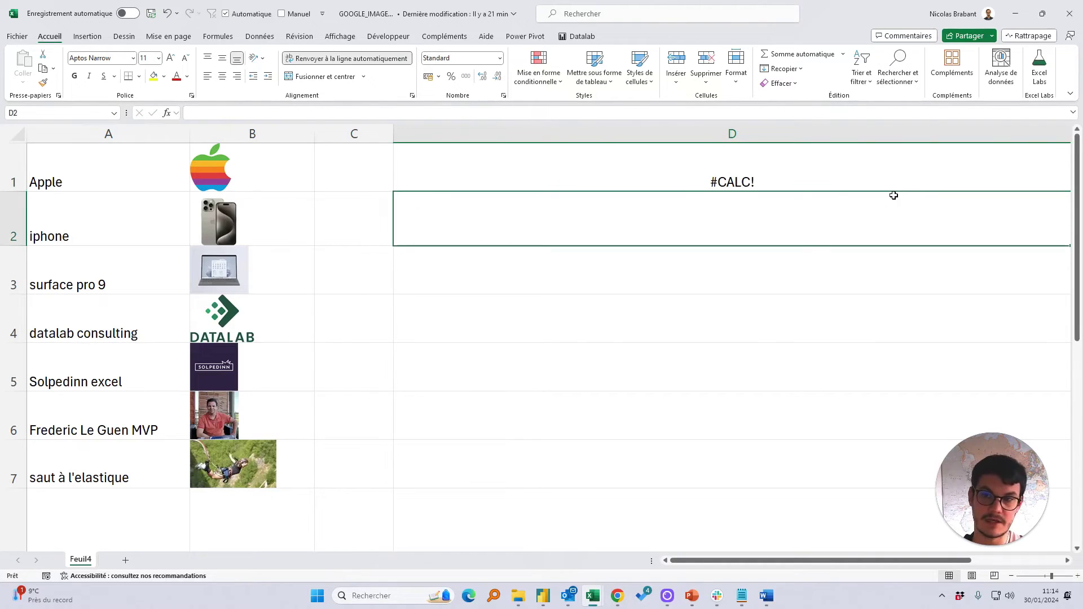
# Append (A1) to the end of D1's LAMBDA formula to test it on the first keyword.
pyautogui.doubleClick(780, 170)
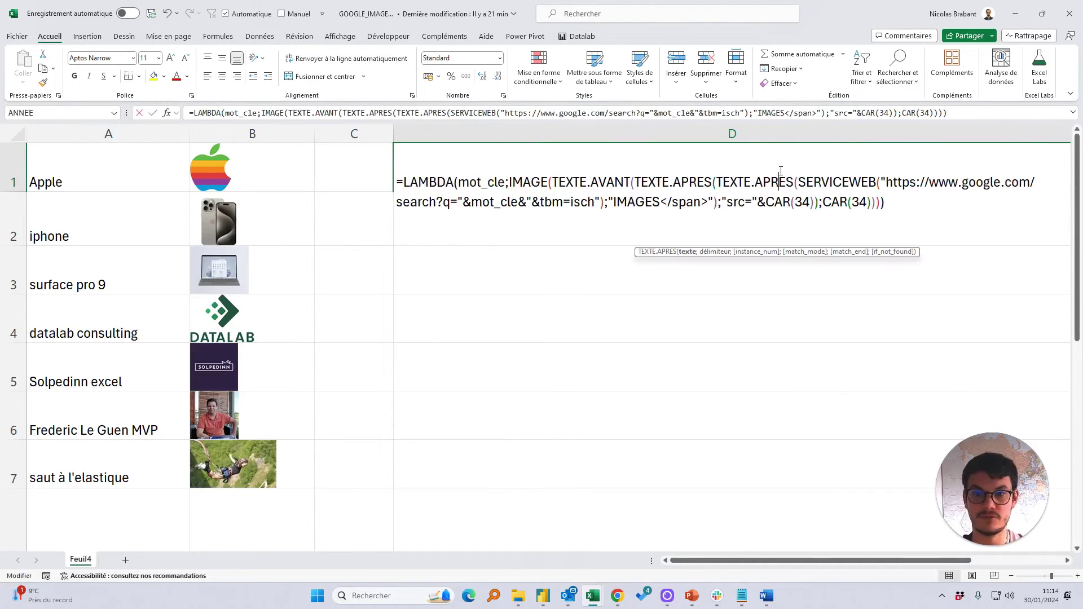
pyautogui.write('(')
pyautogui.click(59, 181)
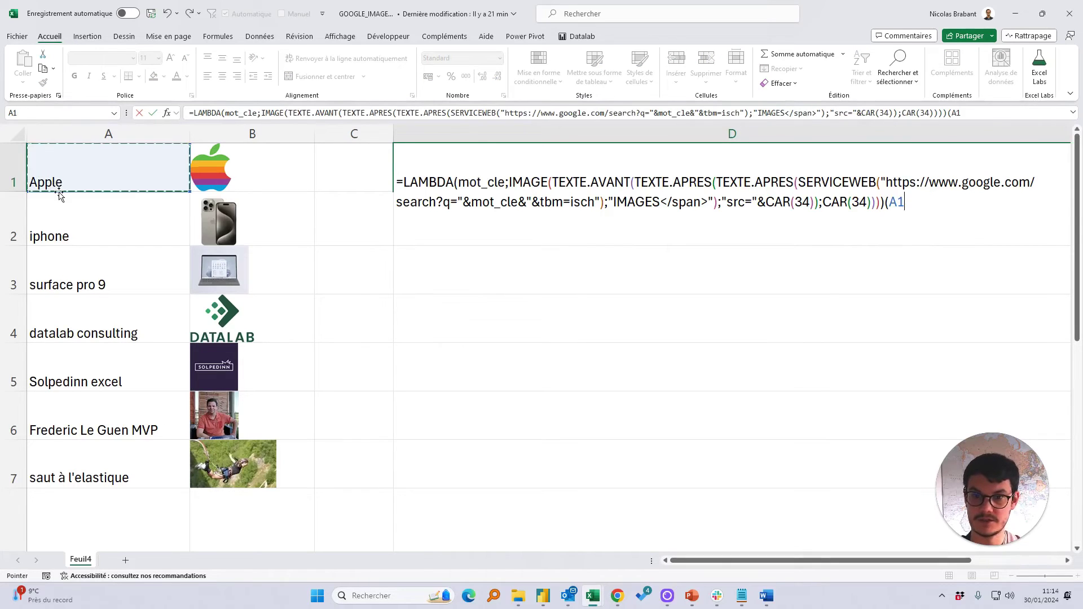
pyautogui.write(')')
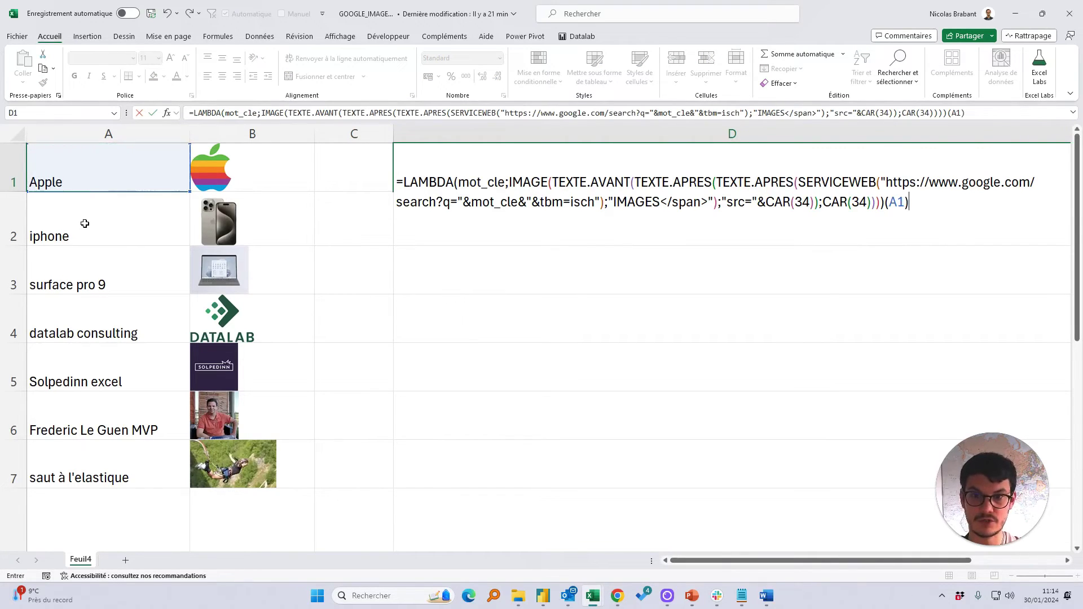
pyautogui.press('Return')
pyautogui.press('Up')
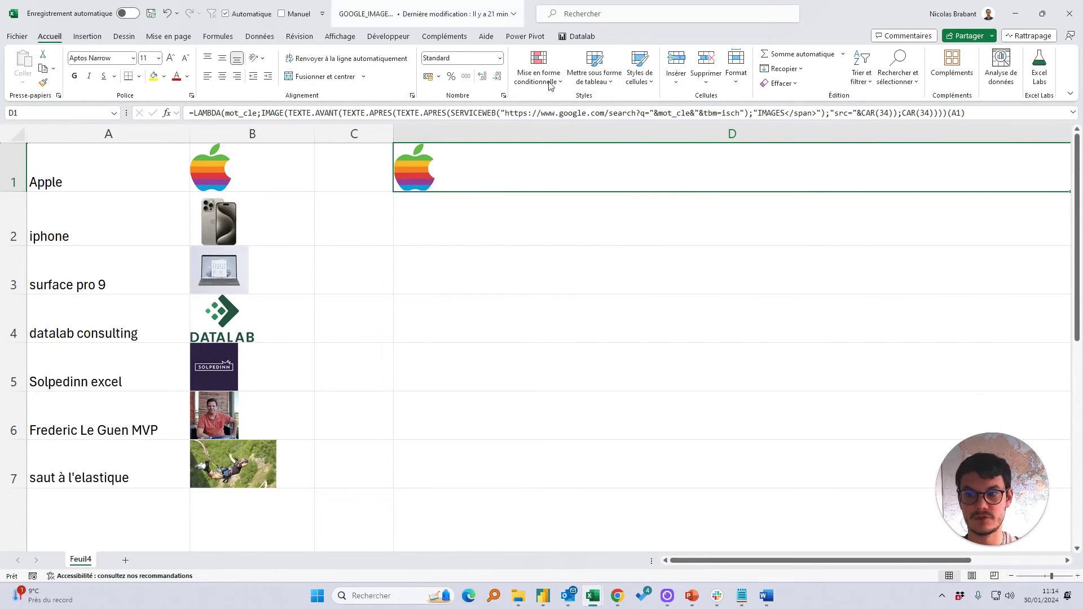
pyautogui.doubleClick(588, 168)
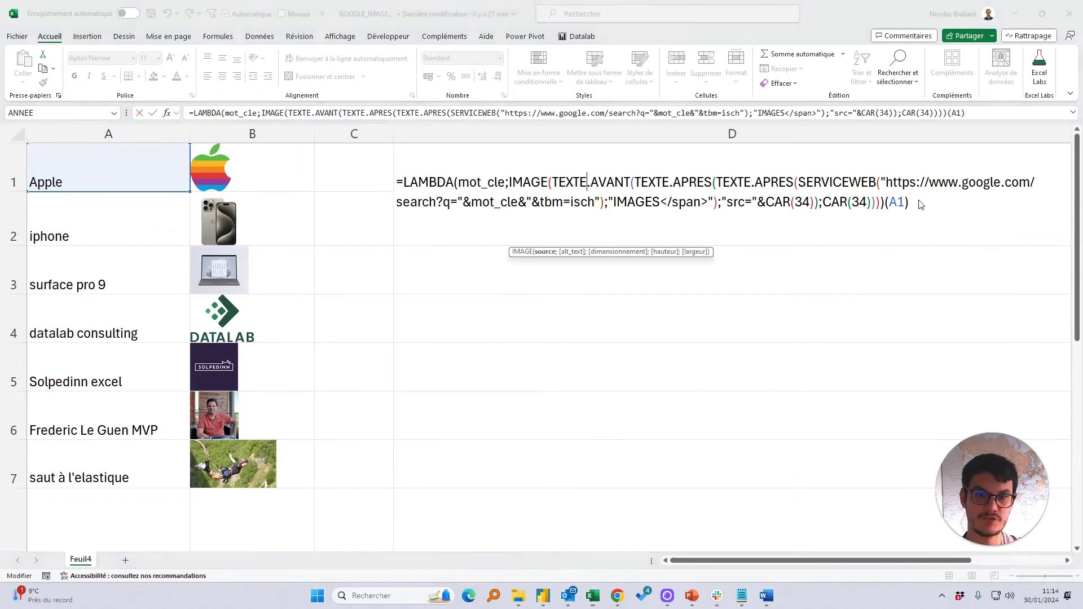
pyautogui.press('BackSpace')
pyautogui.press('BackSpace')
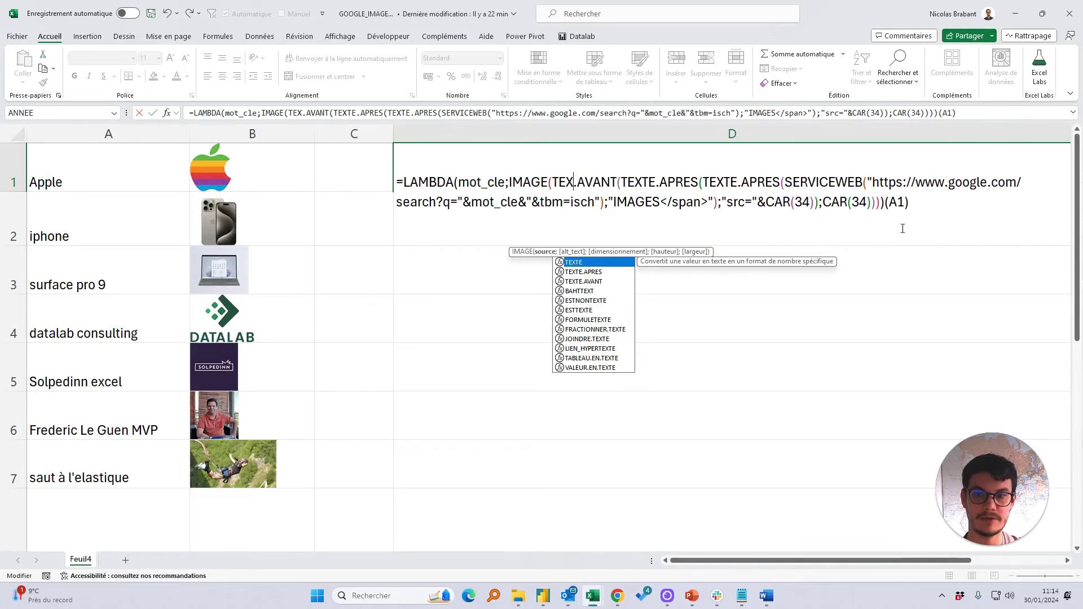
pyautogui.press('Escape')
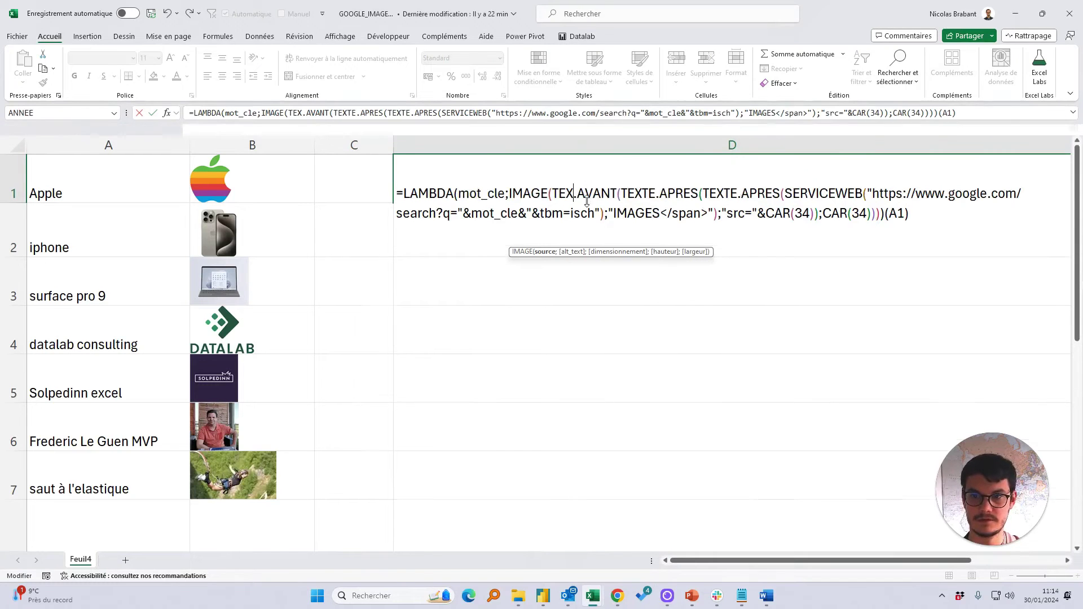
# Expand the formula bar, copy D1's LAMBDA formula without its trailing (A1), and clear cell D1.
pyautogui.hotkey('ctrl', 'shift', 'u')
pyautogui.click(979, 121)
pyautogui.press('BackSpace')
pyautogui.press('BackSpace')
pyautogui.press('BackSpace')
pyautogui.press('BackSpace')
pyautogui.moveTo(950, 121); pyautogui.dragTo(150, 126)
pyautogui.hotkey('ctrl', 'c')
pyautogui.press('Escape')
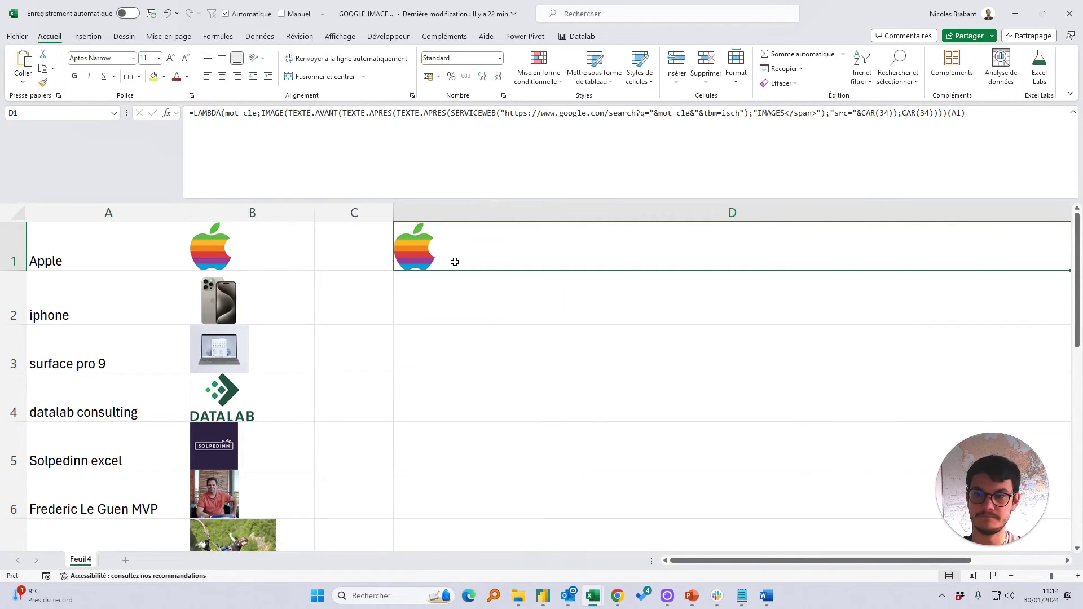
pyautogui.press('Delete')
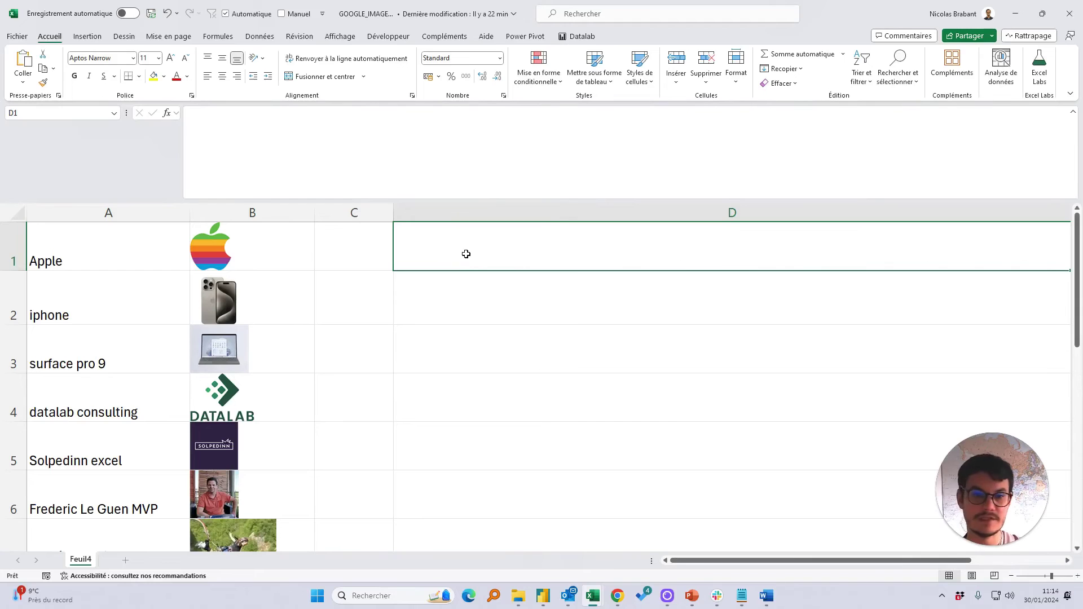
# Define a workbook-level name RECHERCHE_IMAGE that refers to the copied LAMBDA formula.
pyautogui.click(218, 36)
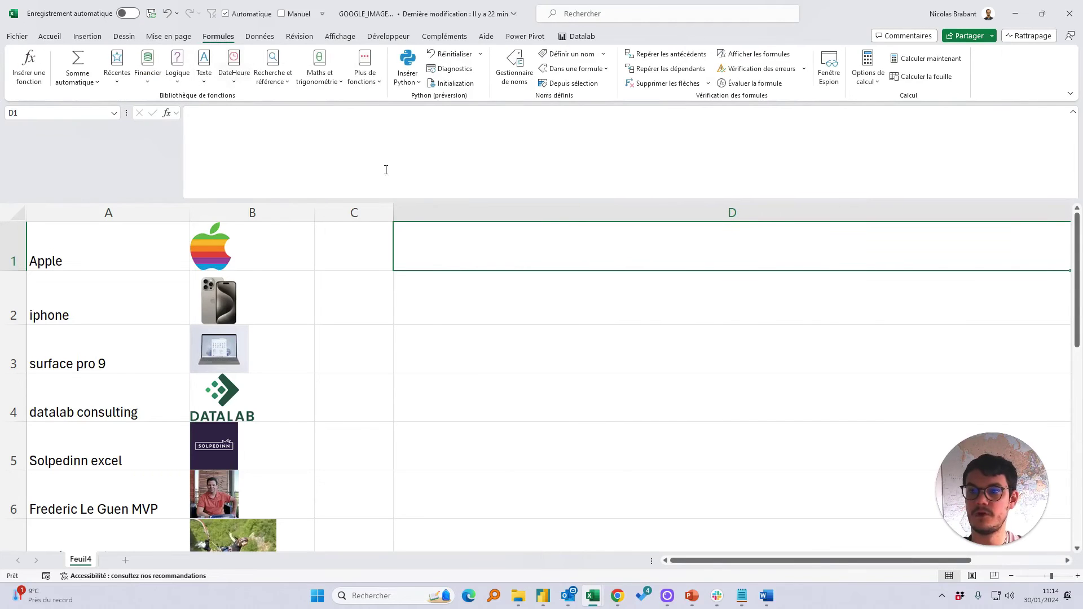
pyautogui.click(581, 55)
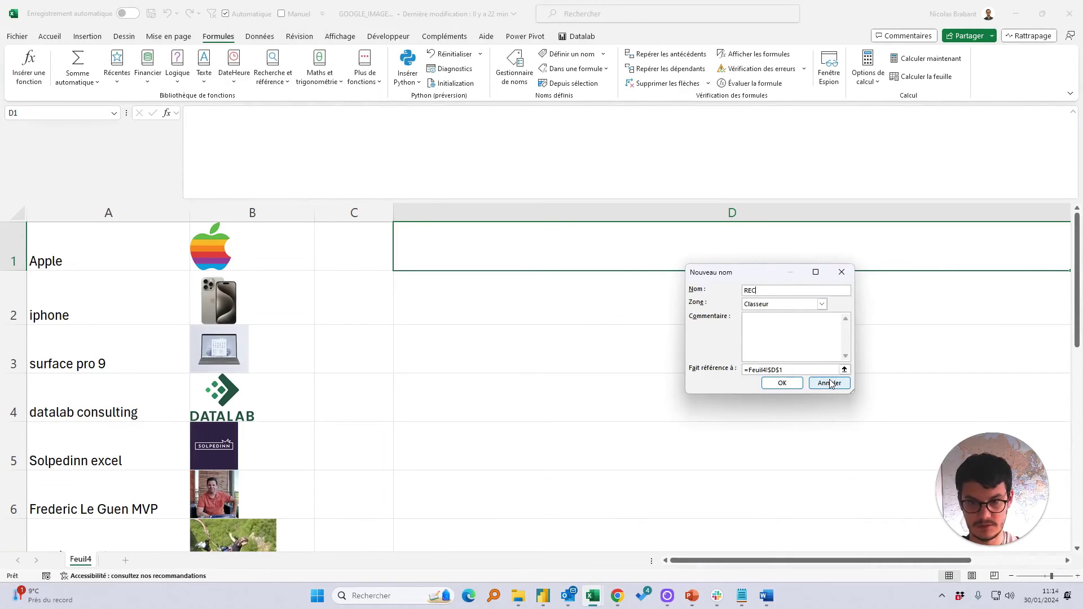
pyautogui.write('RECHERCHE_IMAGE')
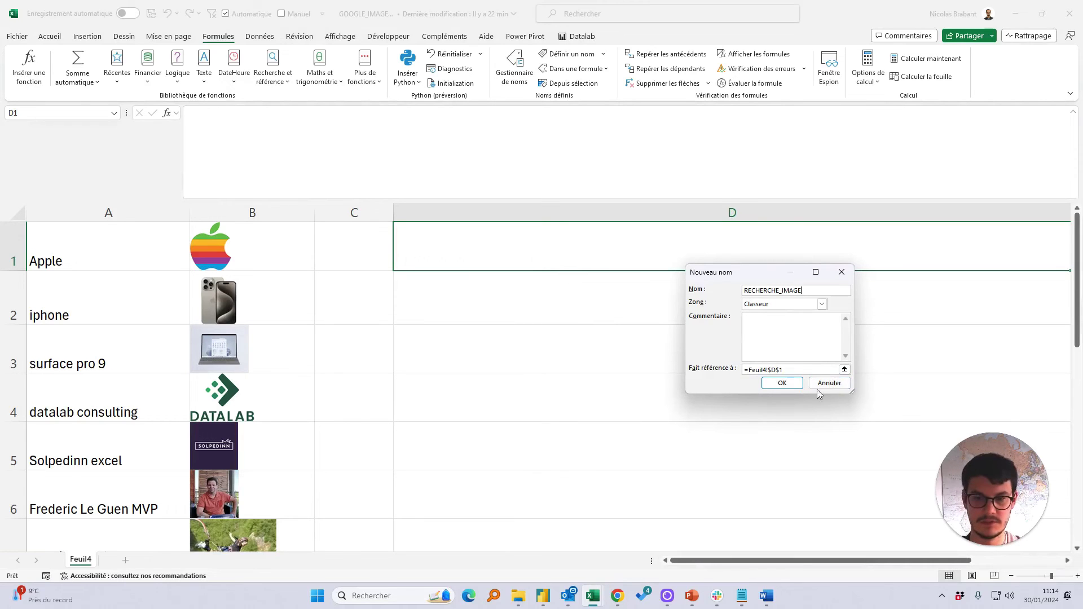
pyautogui.click(797, 370)
pyautogui.hotkey('ctrl', 'a')
pyautogui.hotkey('ctrl', 'v')
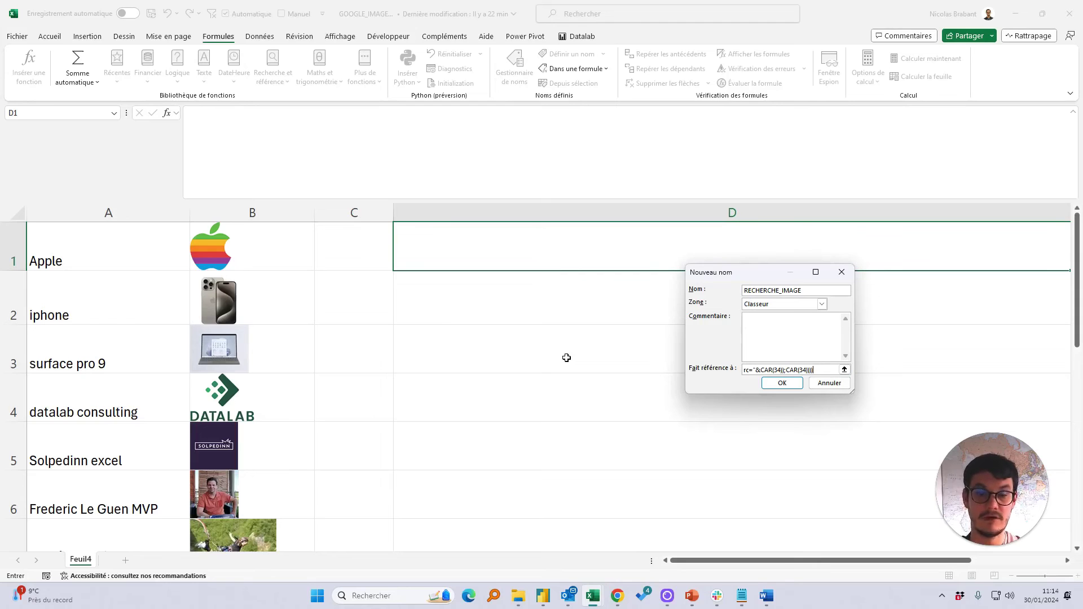
pyautogui.click(782, 384)
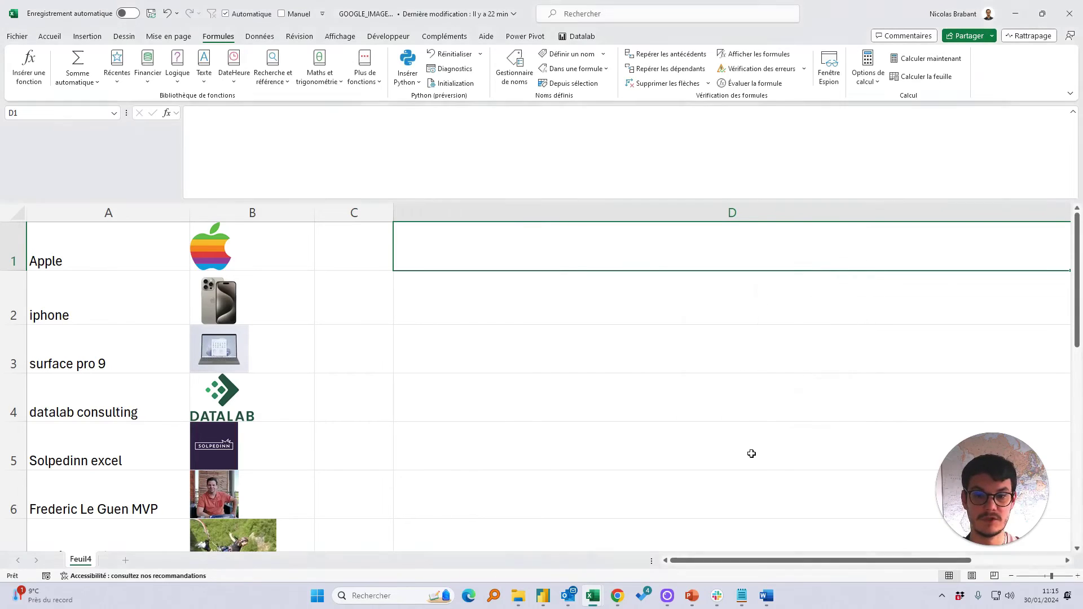
# Clear column B and enter =RECHERCHE_IMAGE(A1) in cell B1.
pyautogui.click(284, 216)
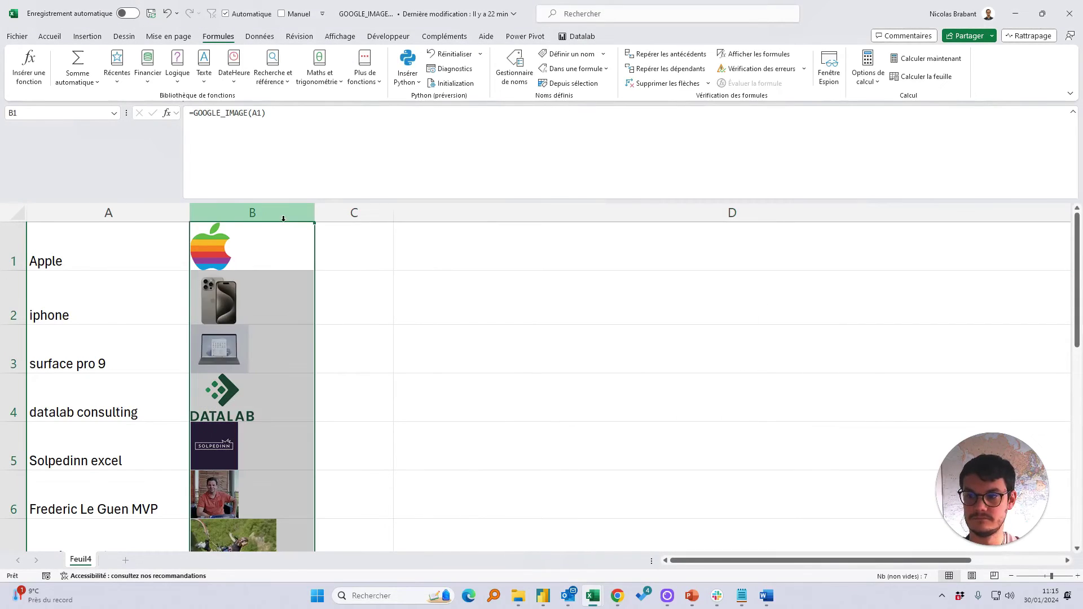
pyautogui.press('Delete')
pyautogui.click(283, 263)
pyautogui.write('=RECHJ')
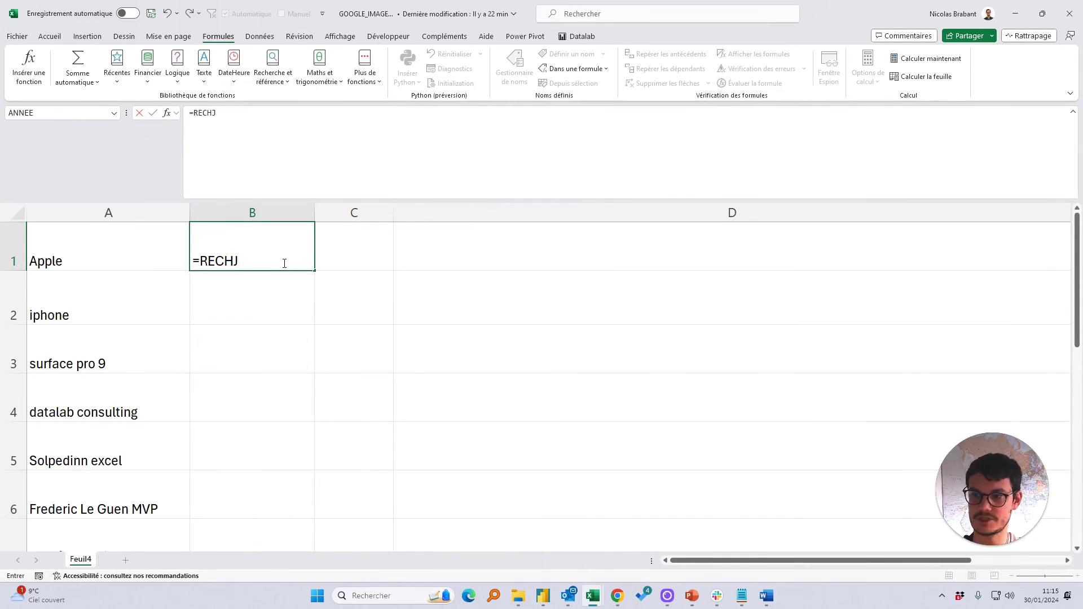
pyautogui.press('BackSpace')
pyautogui.write('ER')
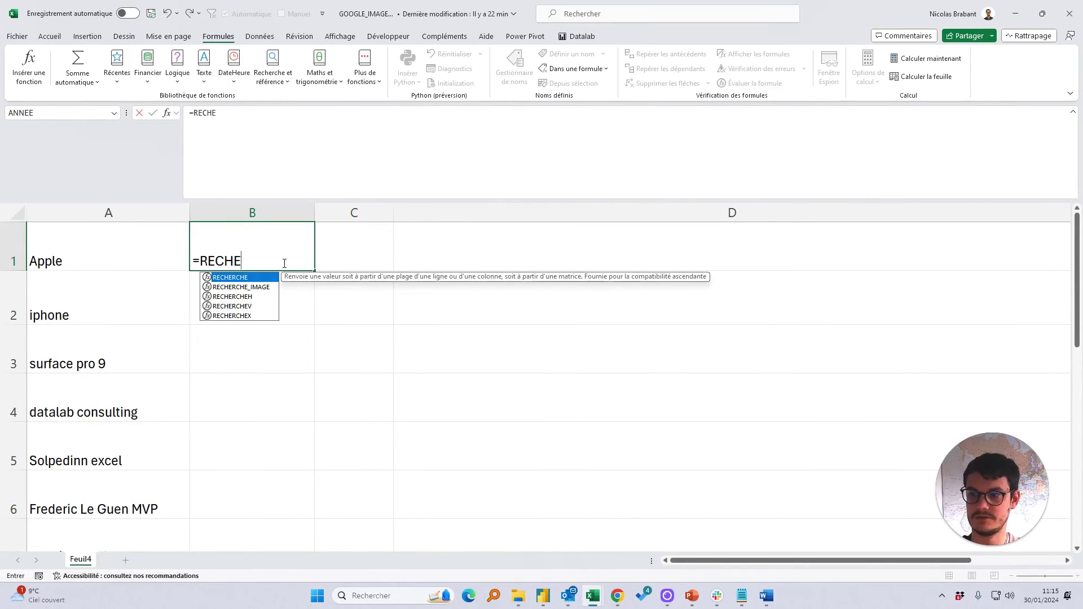
pyautogui.press('Tab')
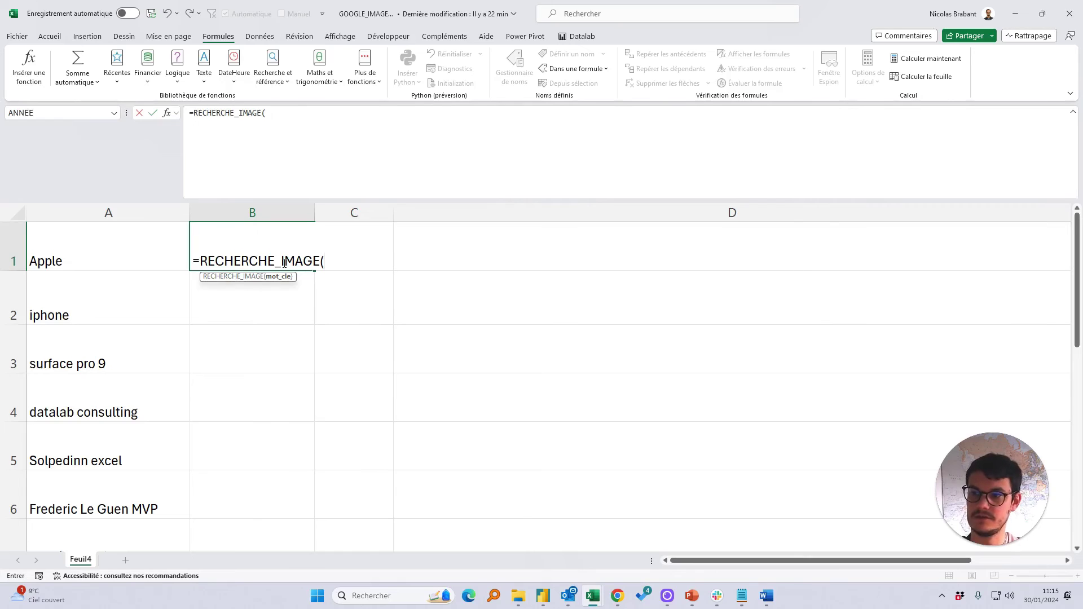
pyautogui.press('Left')
pyautogui.write(')')
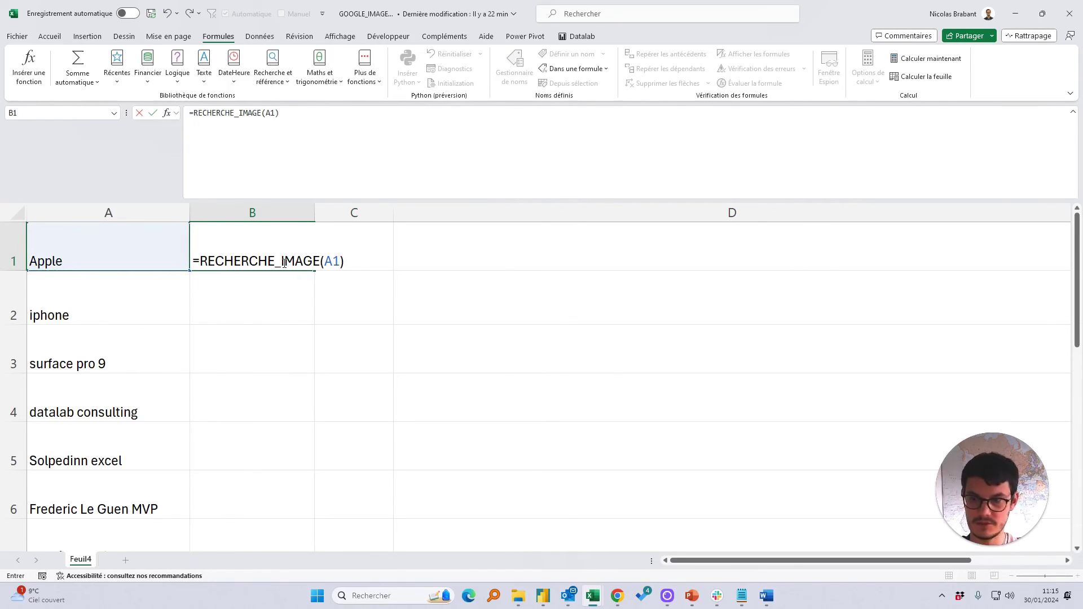
pyautogui.press('Return')
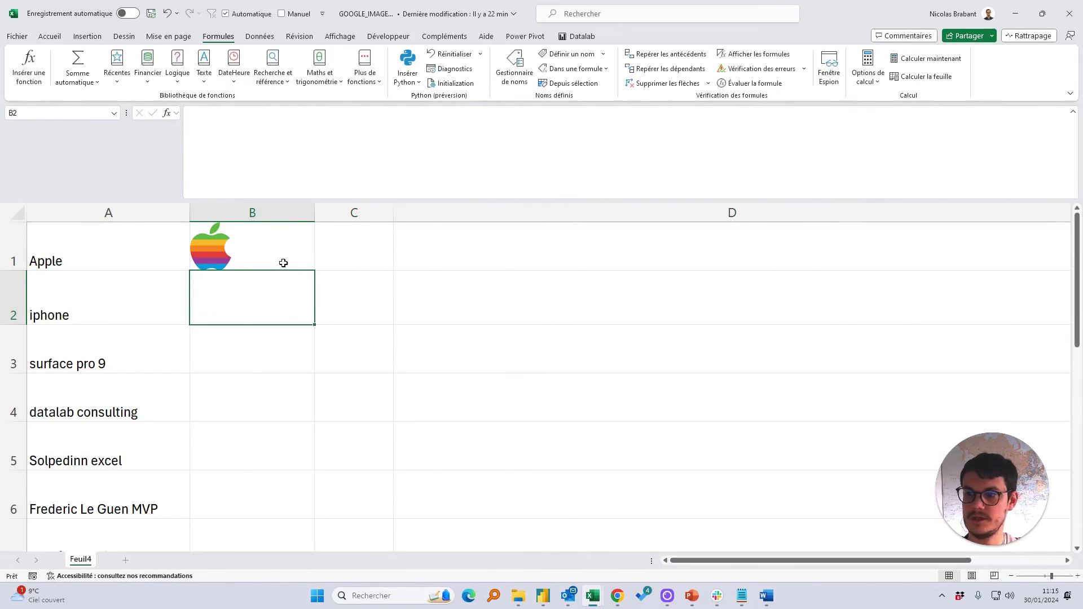
# Fill B1's RECHERCHE_IMAGE formula down column B to row 7 and check the resulting images.
pyautogui.click(284, 263)
pyautogui.doubleClick(314, 271)
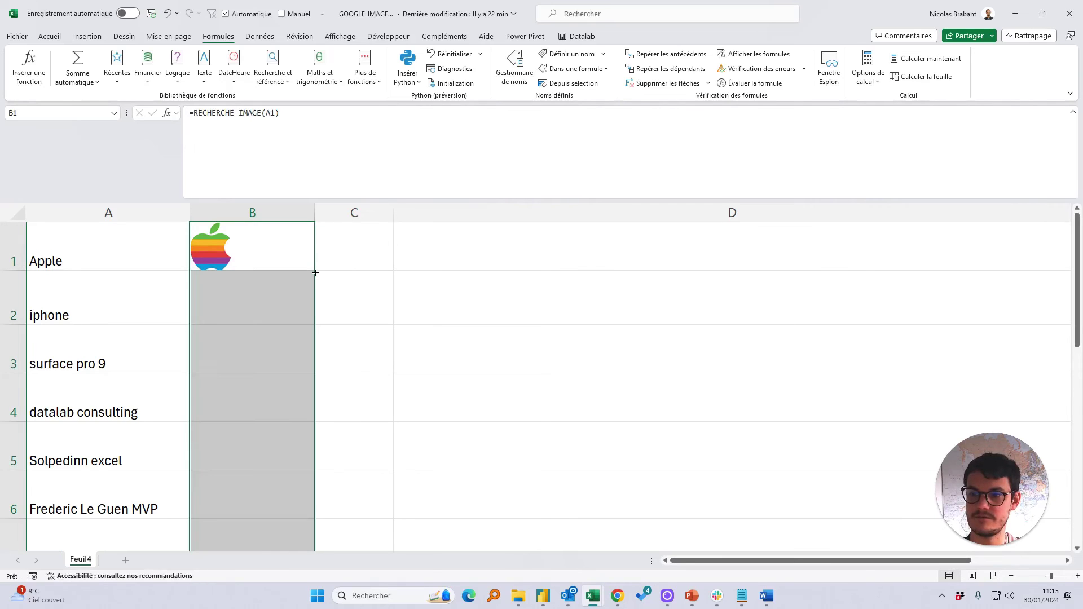
pyautogui.click(403, 351)
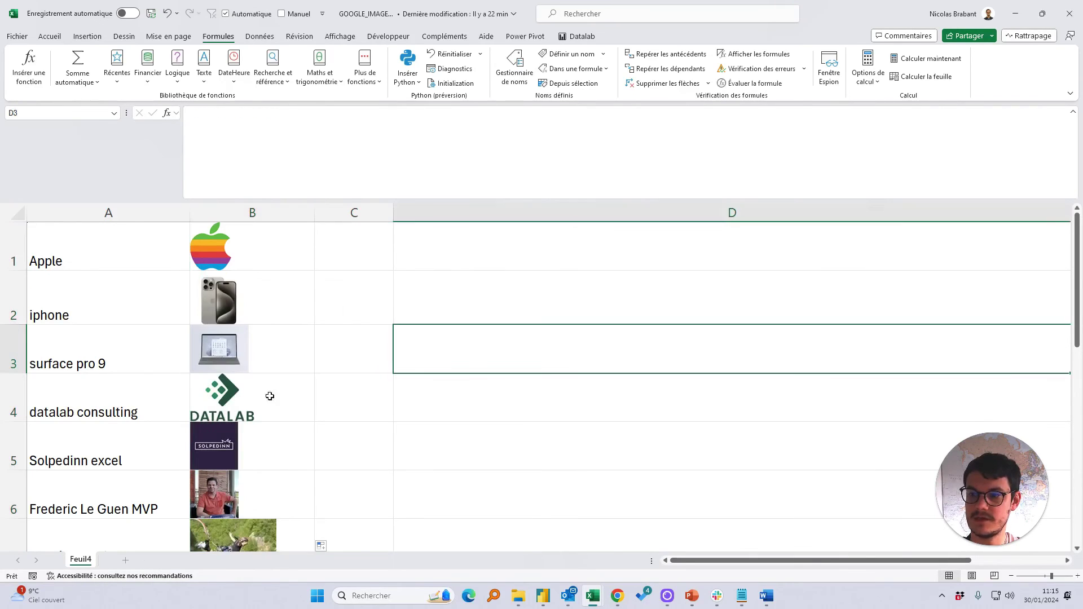
pyautogui.scroll(-1, 79, 452)
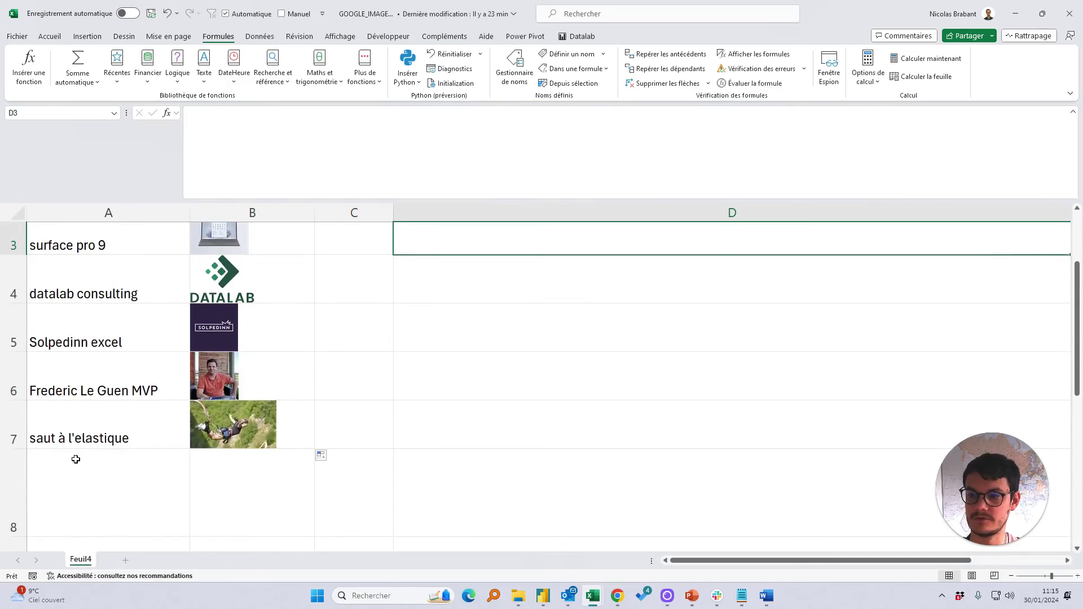
pyautogui.scroll(1, 85, 449)
# Replace the keyword in cell A1 with ordinateur gamer.
pyautogui.click(54, 243)
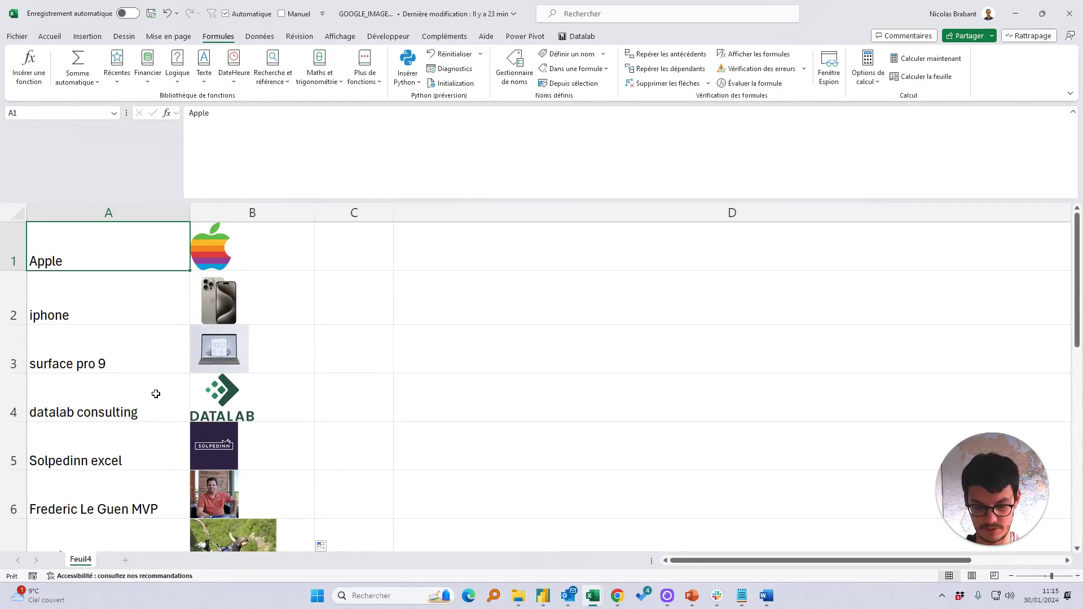
pyautogui.write('ordinateur gamer')
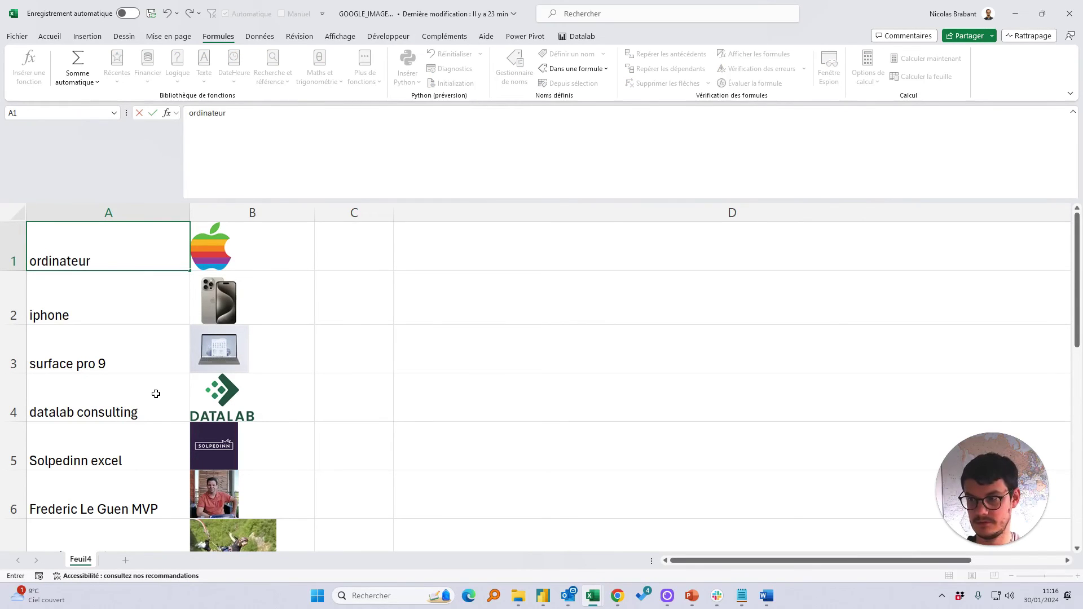
pyautogui.press('Return')
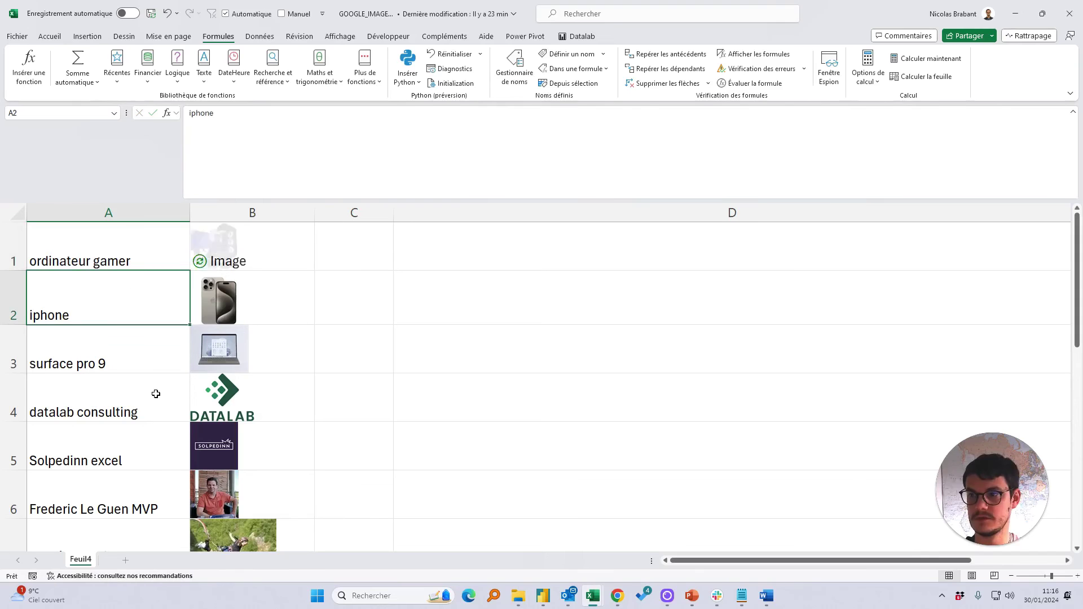
# Copy A1's keyword, switch to Chrome, search Google Images for ordinateur gamer, and examine the first picture results.
pyautogui.click(147, 242)
pyautogui.moveTo(251, 114); pyautogui.dragTo(43, 68)
pyautogui.hotkey('ctrl', 'c')
pyautogui.press('Escape')
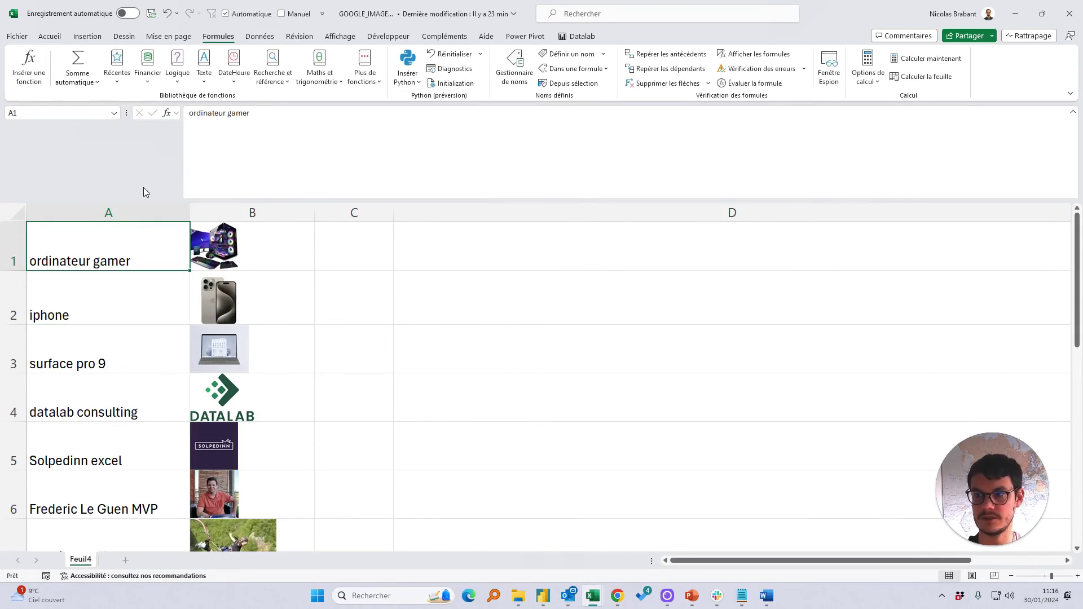
pyautogui.hotkey('alt', 'Tab')
pyautogui.hotkey('alt', 'Tab')
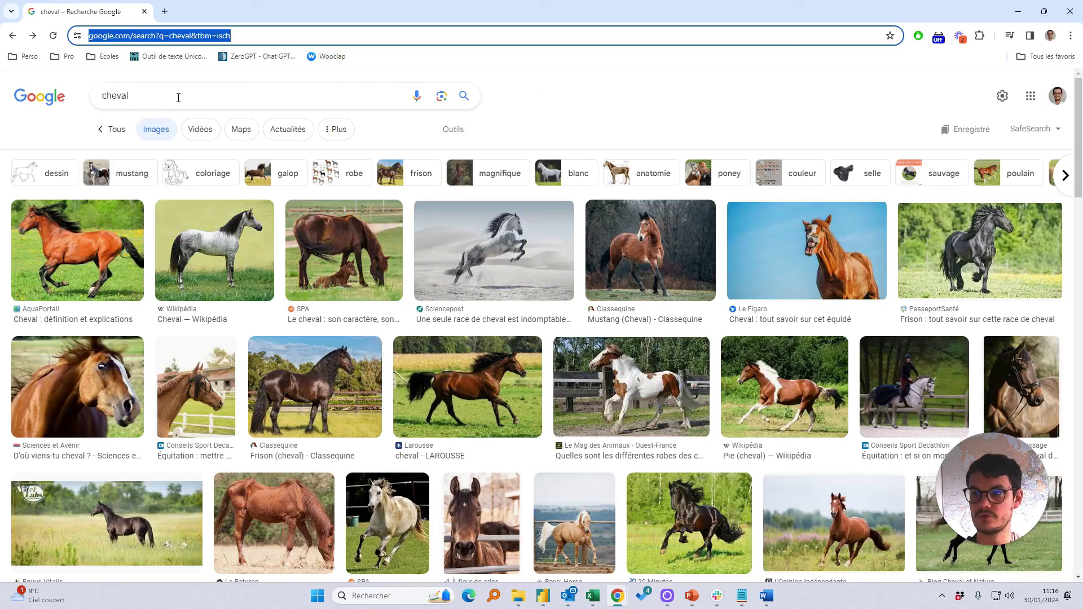
pyautogui.tripleClick(177, 97)
pyautogui.hotkey('ctrl', 'v')
pyautogui.press('Return')
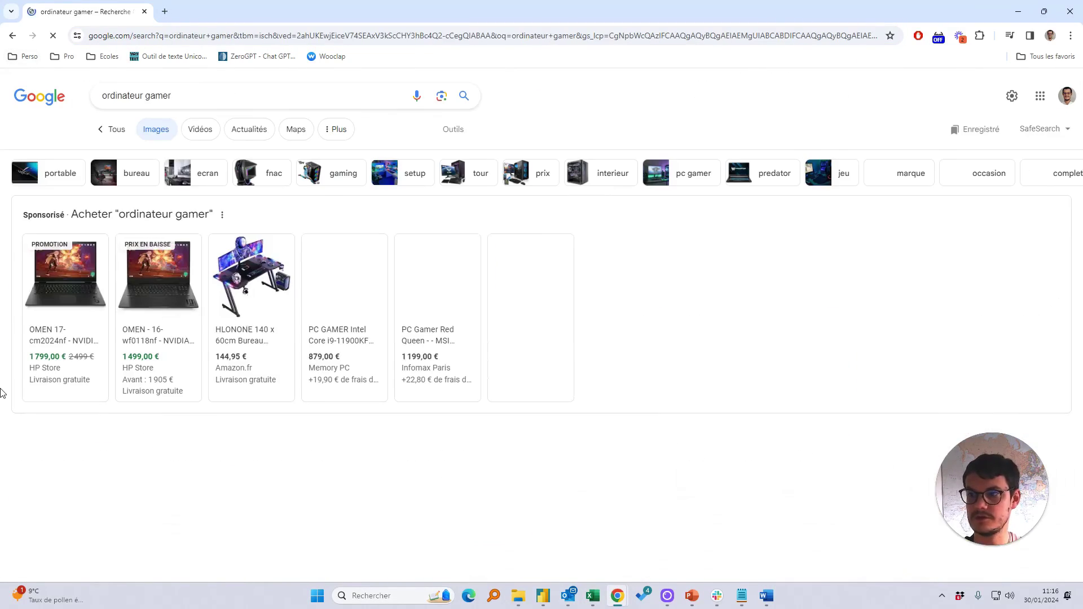
pyautogui.scroll(-2, 132, 343)
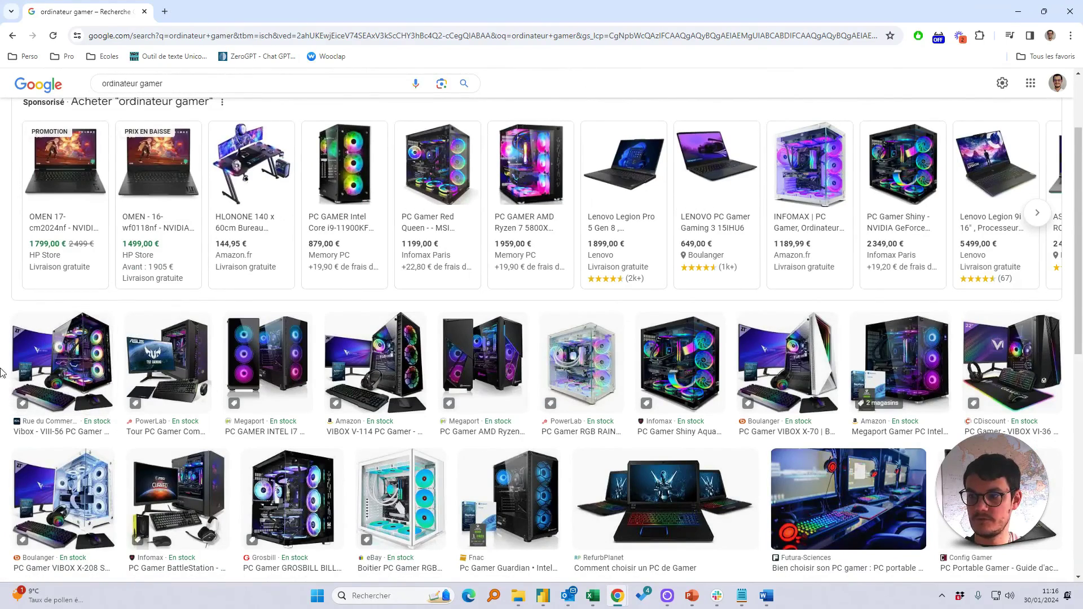
pyautogui.scroll(2, 43, 239)
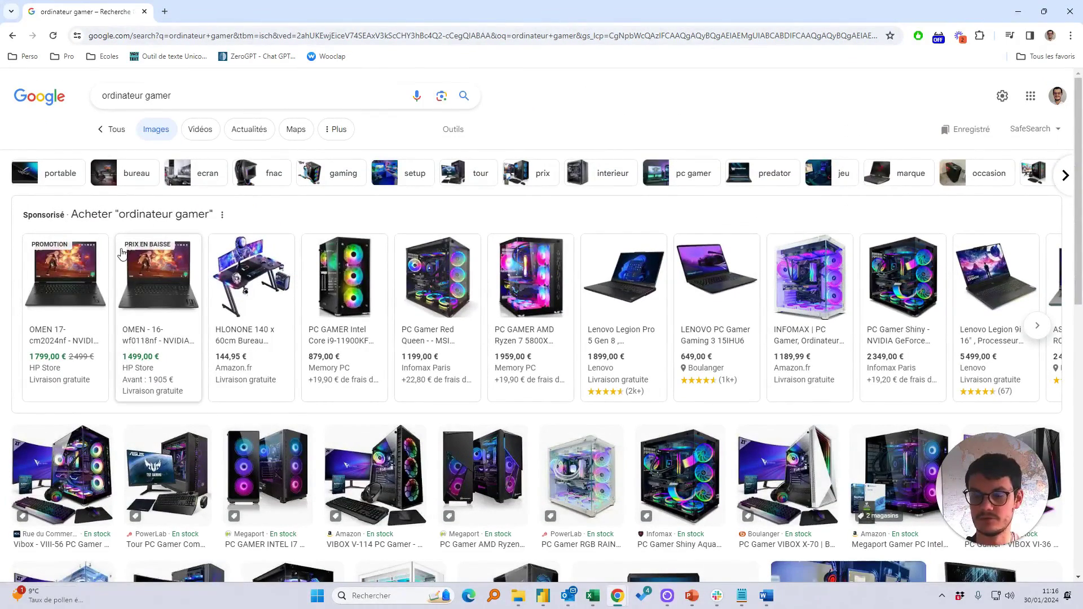
pyautogui.scroll(-3, 304, 416)
# Switch back to Excel and inspect the RECHERCHE_IMAGE formula in cell B1.
pyautogui.hotkey('alt', 'Tab')
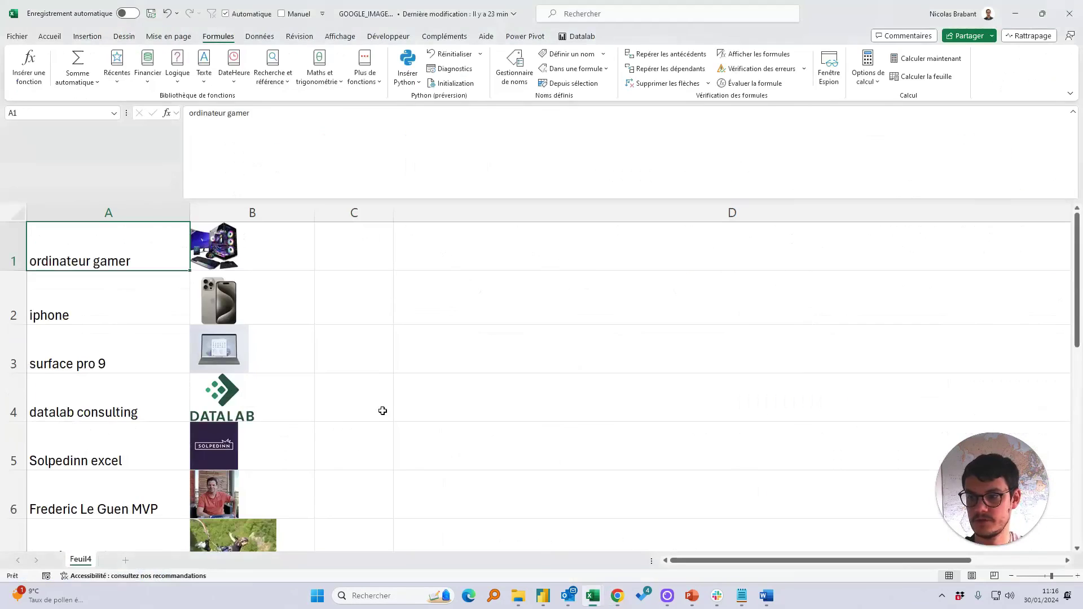
pyautogui.doubleClick(258, 245)
pyautogui.click(348, 263)
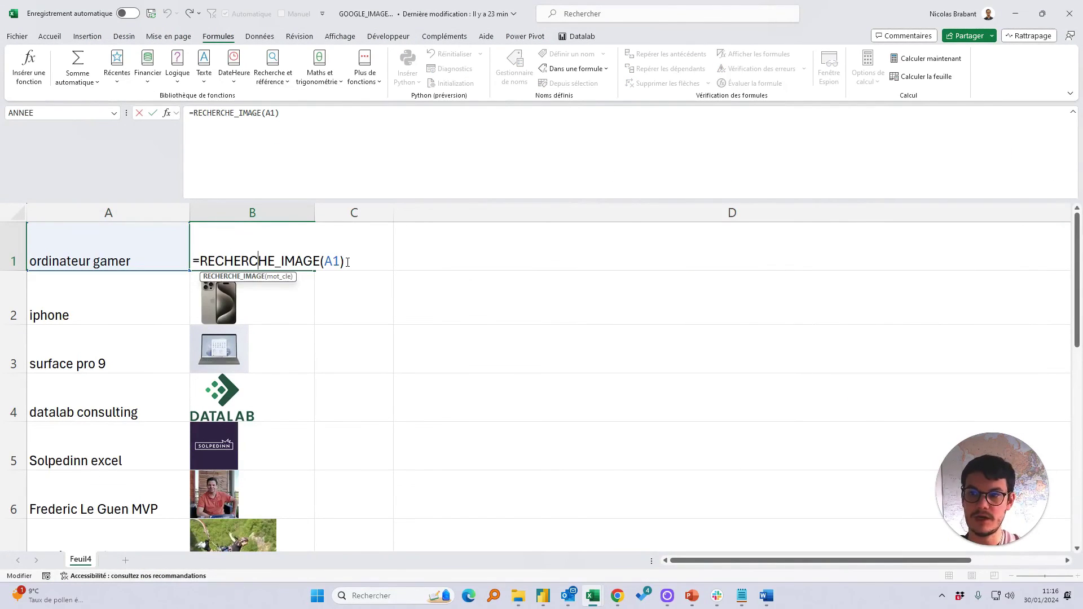
pyautogui.click(347, 263)
pyautogui.hotkey('ctrl', 'Return')
pyautogui.click(442, 245)
pyautogui.click(341, 126)
pyautogui.hotkey('ctrl', 'v')
pyautogui.press('Escape')
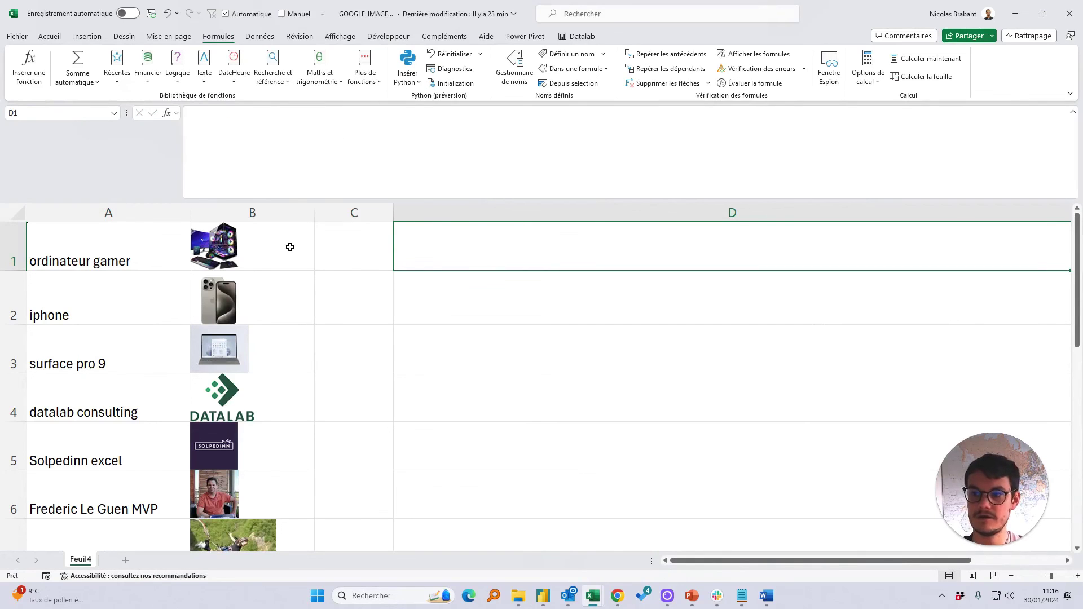